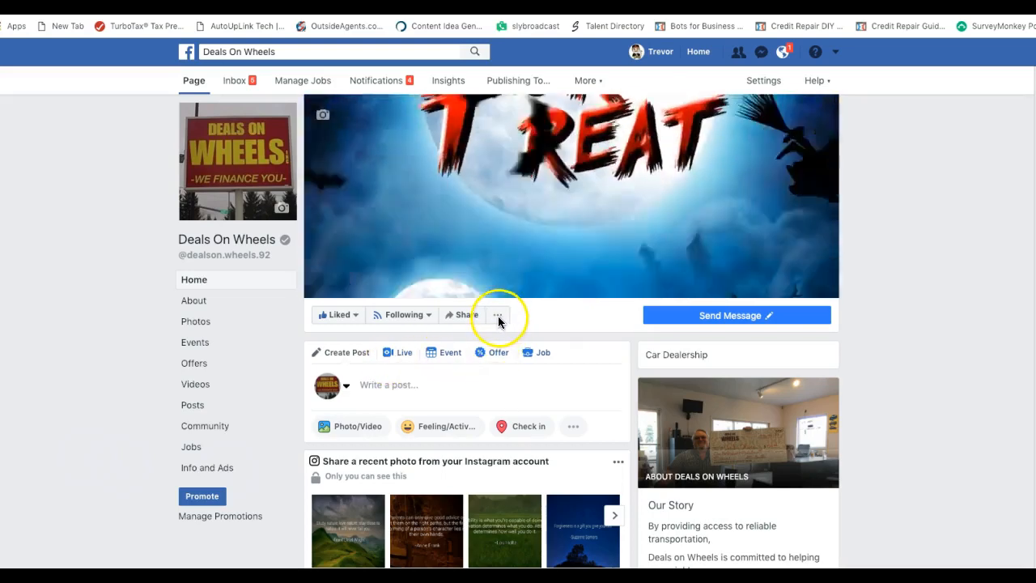
Go from the Deals On Wheels page to Ads Manager through the page's options menu
{"action": "left_click", "coordinate": [498, 315]}
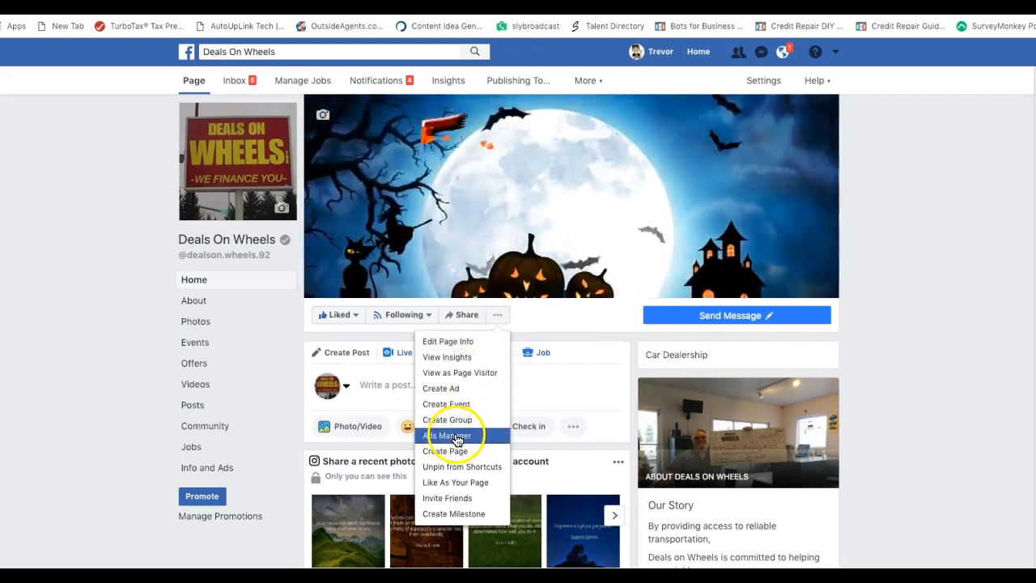
{"action": "left_click", "coordinate": [457, 438]}
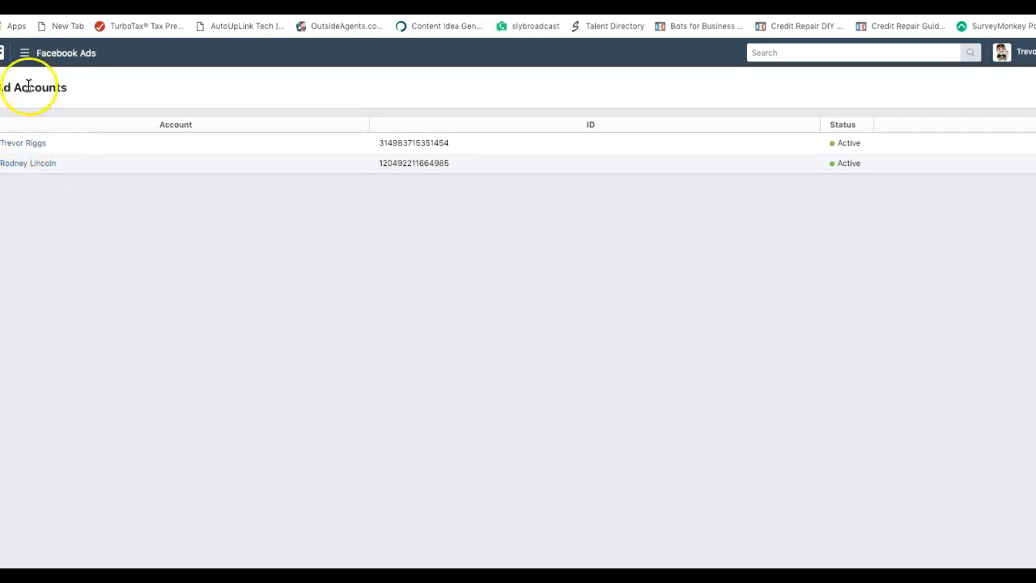
Open Ads Manager and dismiss the View Setup tip and the pixel reminder banner
{"action": "left_click", "coordinate": [24, 54]}
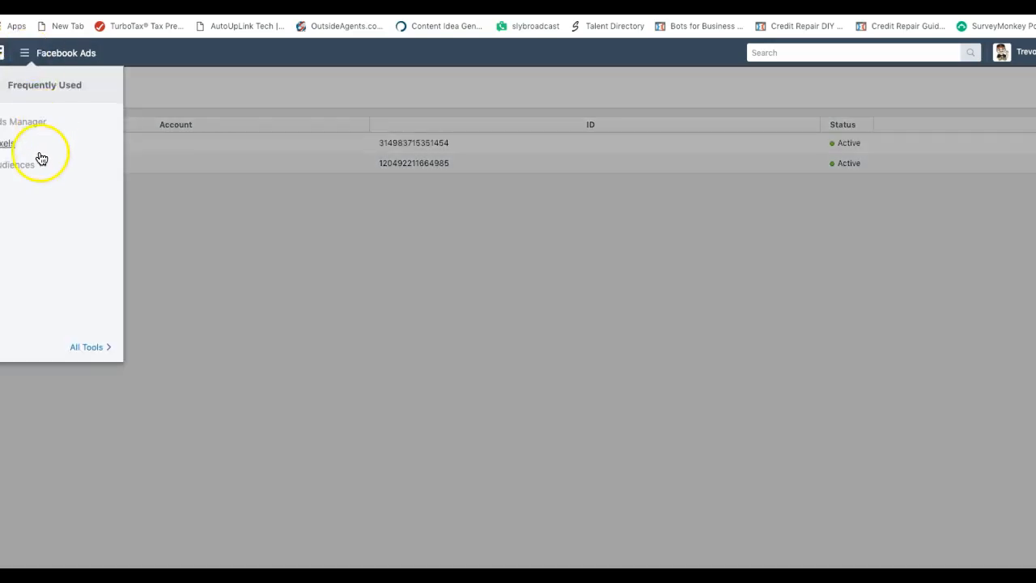
{"action": "left_click", "coordinate": [34, 123]}
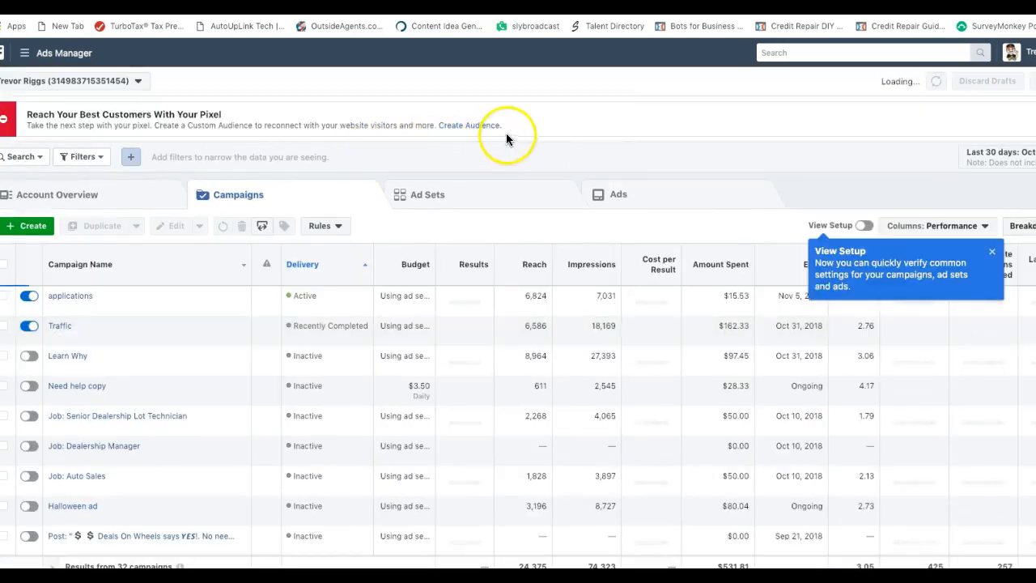
{"action": "left_click", "coordinate": [991, 251]}
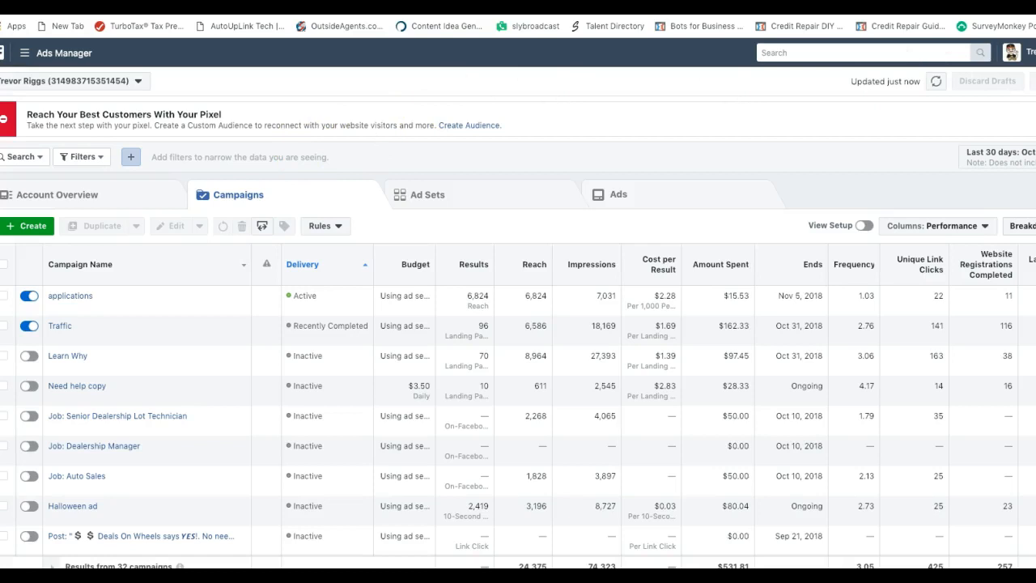
{"action": "left_click", "coordinate": [1034, 119]}
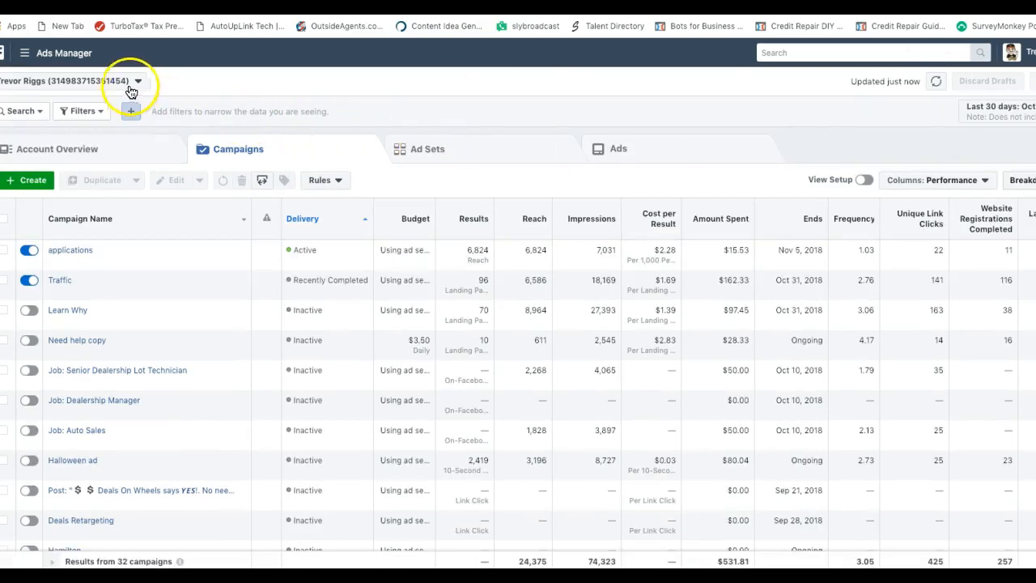
Open the account's Billing page from the All Tools list
{"action": "left_click", "coordinate": [42, 58]}
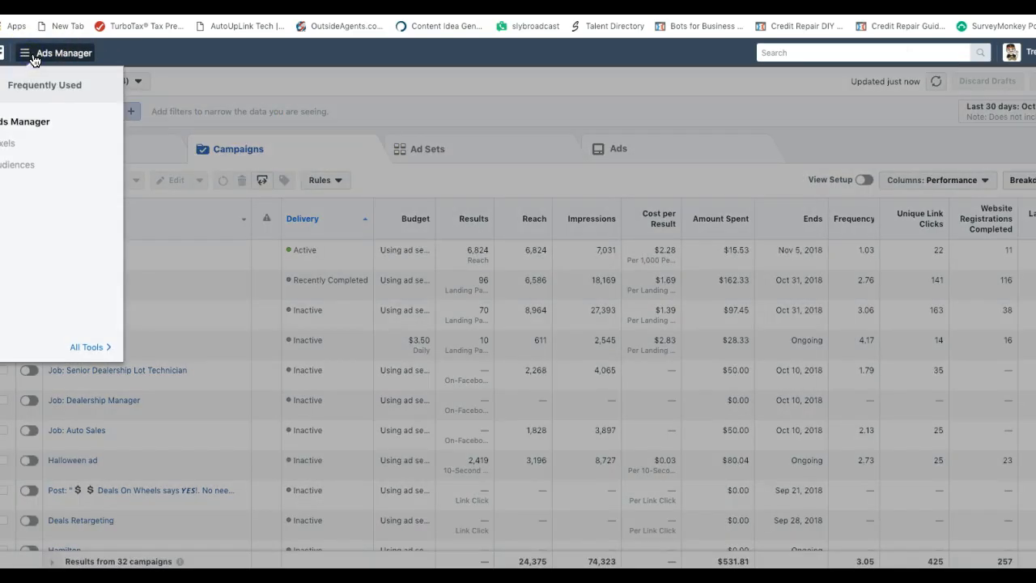
{"action": "left_click", "coordinate": [88, 347]}
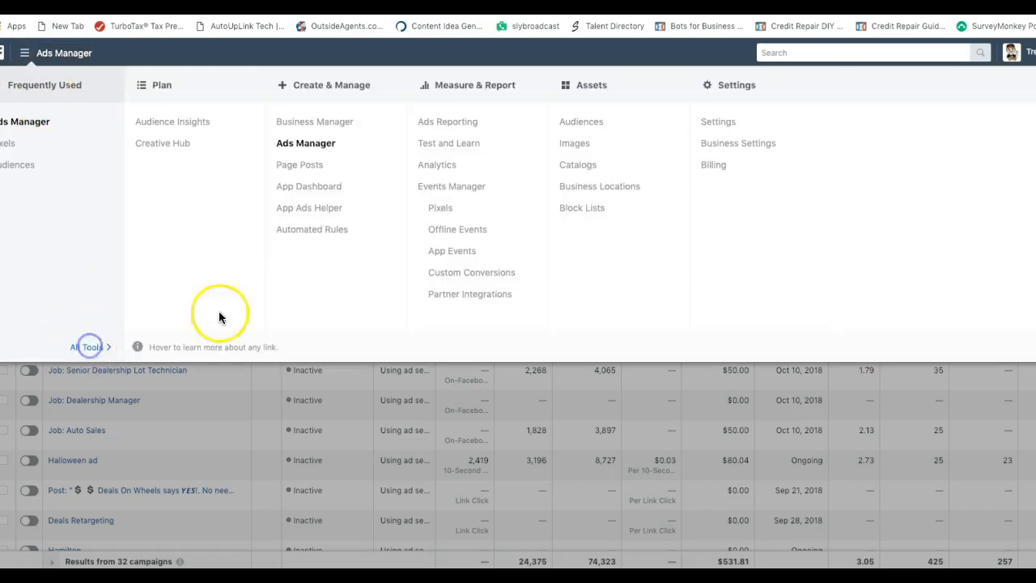
{"action": "left_click", "coordinate": [713, 166]}
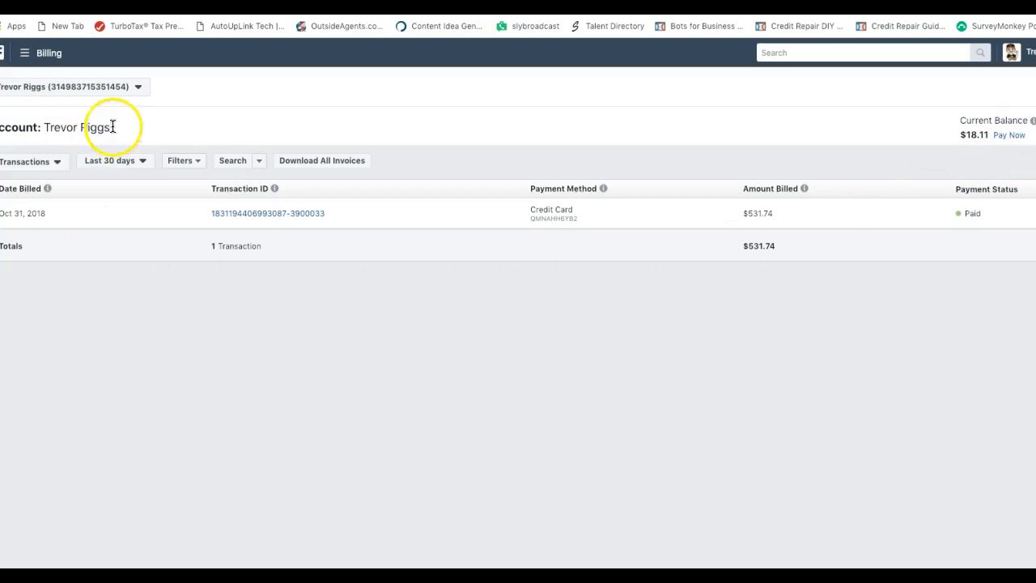
{"action": "left_click", "coordinate": [25, 54]}
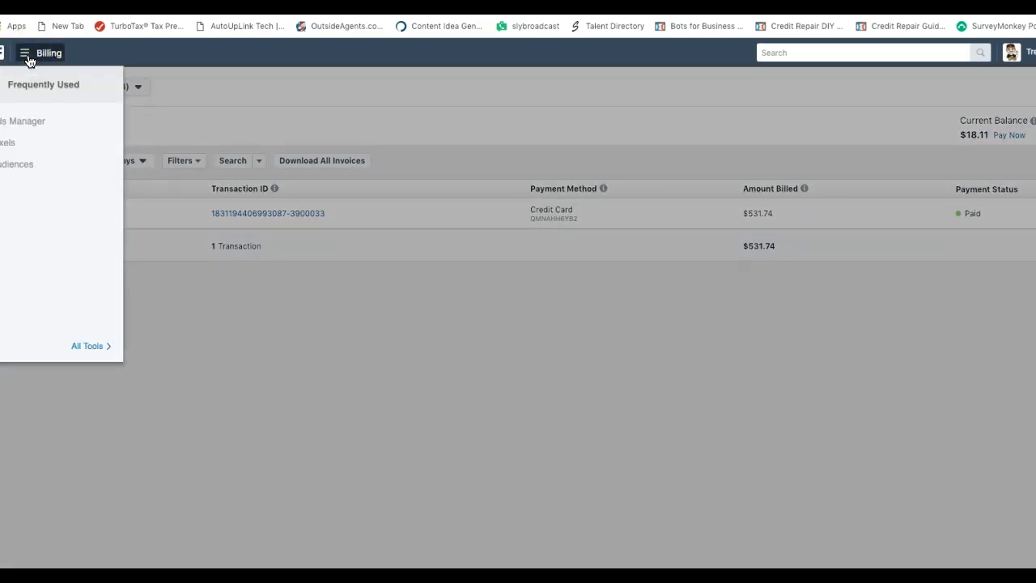
{"action": "left_click", "coordinate": [26, 121]}
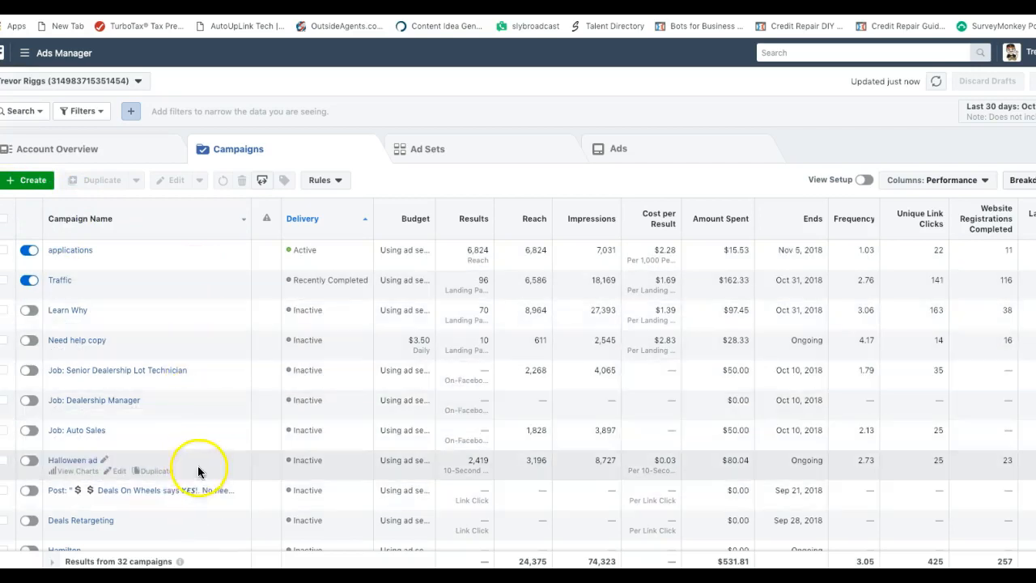
Create a new campaign with Reach as the objective and scroll to the Campaign Name field
{"action": "left_click", "coordinate": [24, 184]}
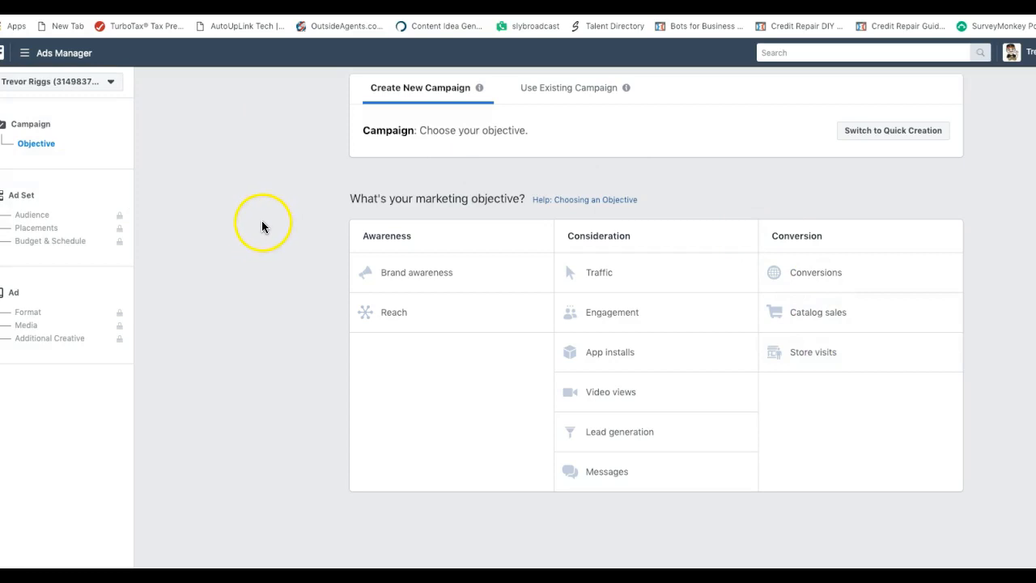
{"action": "left_click", "coordinate": [401, 314]}
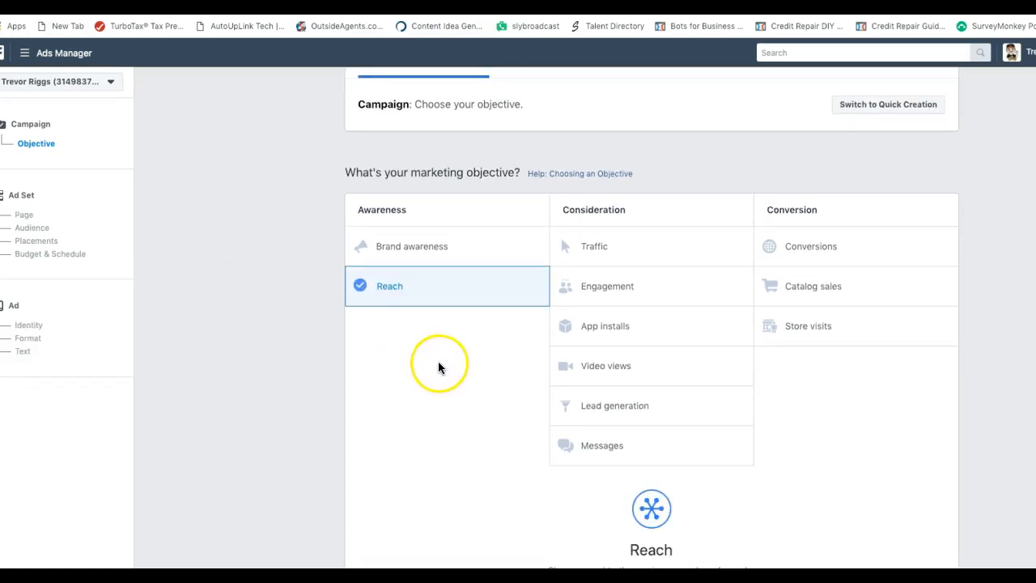
{"action": "scroll", "coordinate": [483, 391], "scroll_direction": "up", "scroll_amount": 1}
{"action": "scroll", "coordinate": [482, 391], "scroll_direction": "down", "scroll_amount": 3}
{"action": "scroll", "coordinate": [477, 342], "scroll_direction": "down", "scroll_amount": 1}
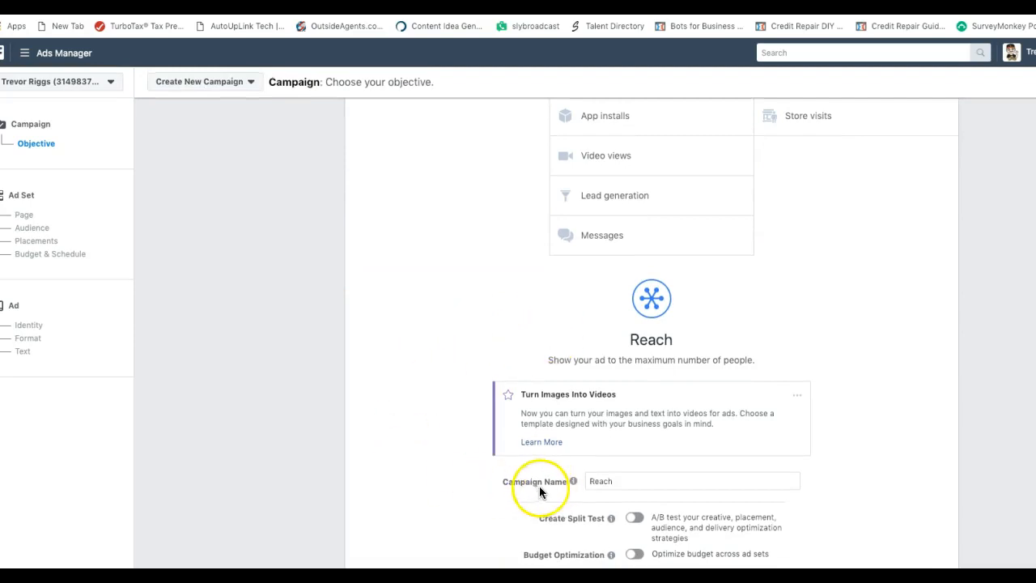
Name the campaign 'Deals on Wheel Reach', correcting the typos, and continue to the ad set
{"action": "left_click_drag", "start_coordinate": [614, 480], "coordinate": [581, 482]}
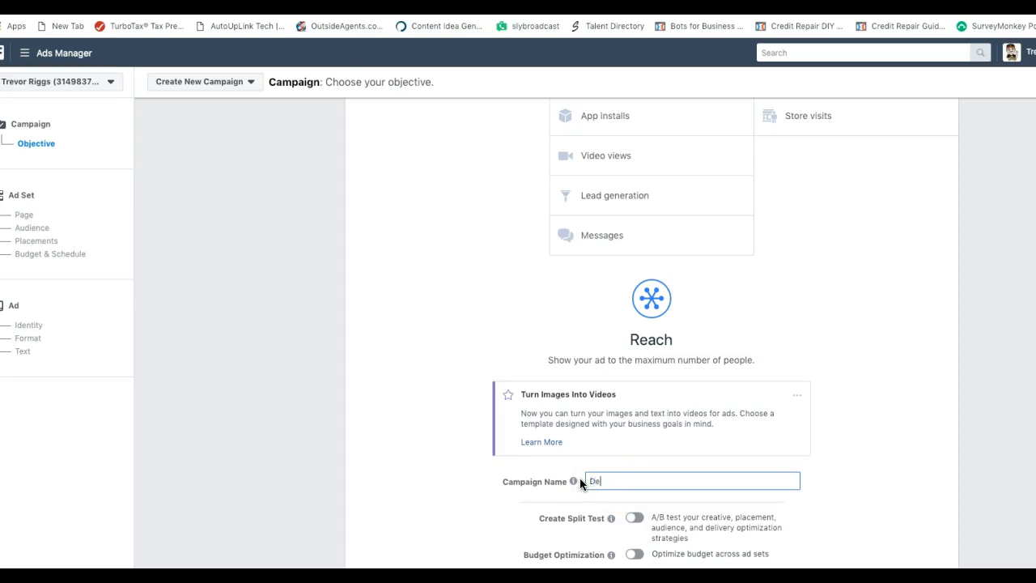
{"action": "type", "text": "Deals on WHeel Recach"}
{"action": "key", "text": "BackSpace"}
{"action": "key", "text": "BackSpace"}
{"action": "key", "text": "BackSpace"}
{"action": "key", "text": "BackSpace"}
{"action": "key", "text": "BackSpace"}
{"action": "type", "text": "each"}
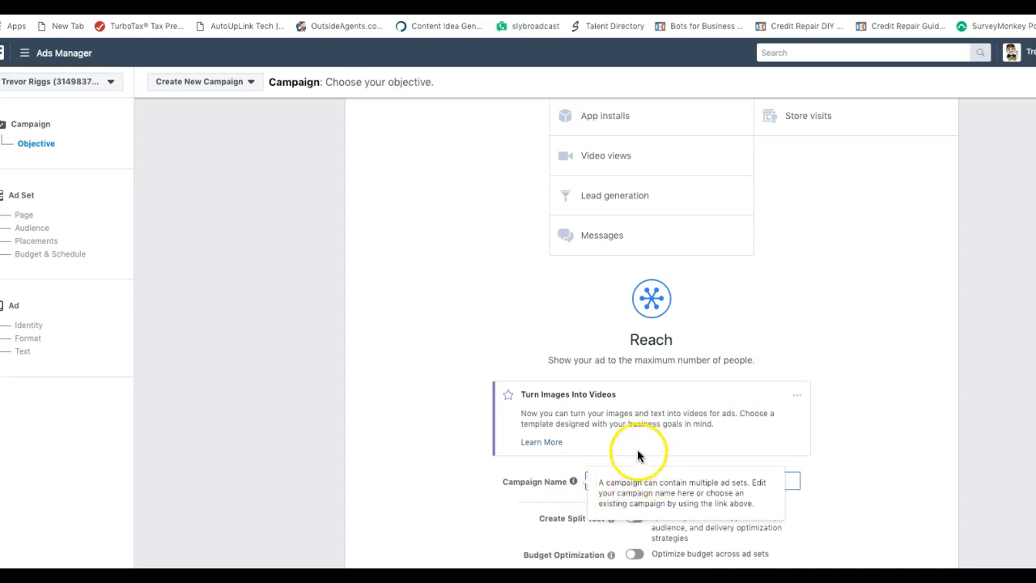
{"action": "left_click", "coordinate": [623, 470]}
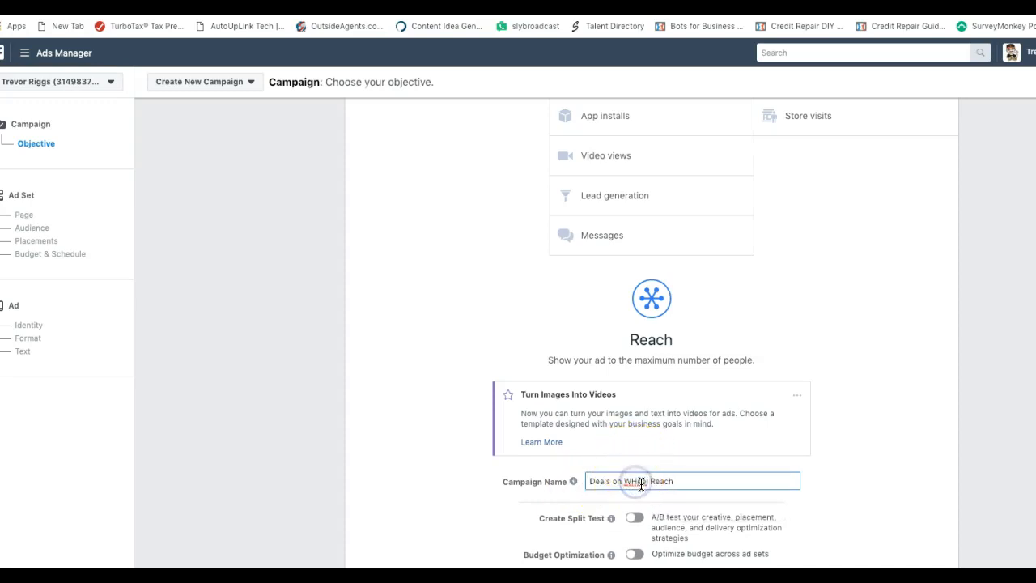
{"action": "key", "text": "BackSpace"}
{"action": "type", "text": "h"}
{"action": "scroll", "coordinate": [580, 484], "scroll_direction": "down", "scroll_amount": 1}
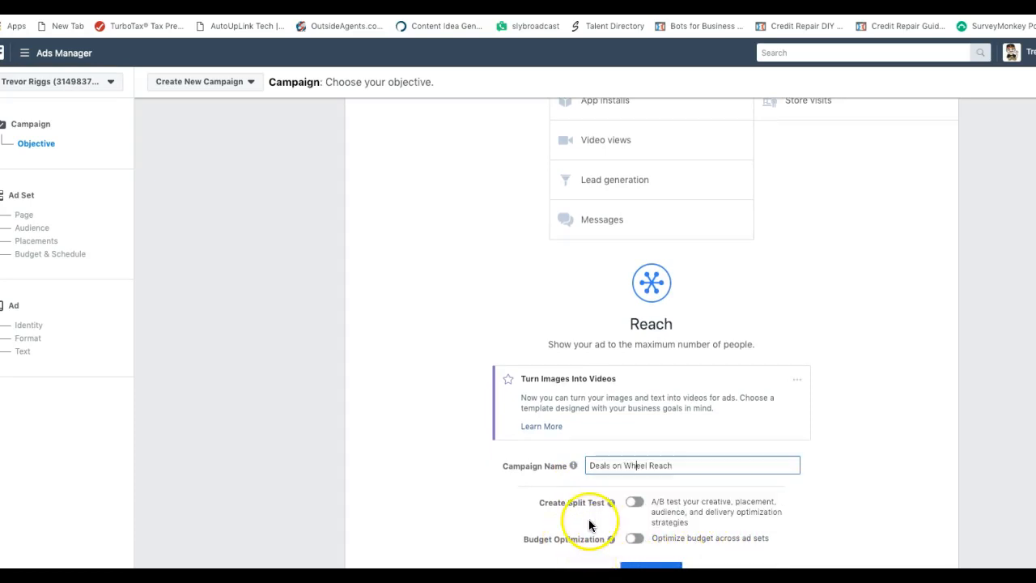
{"action": "scroll", "coordinate": [589, 522], "scroll_direction": "down", "scroll_amount": 1}
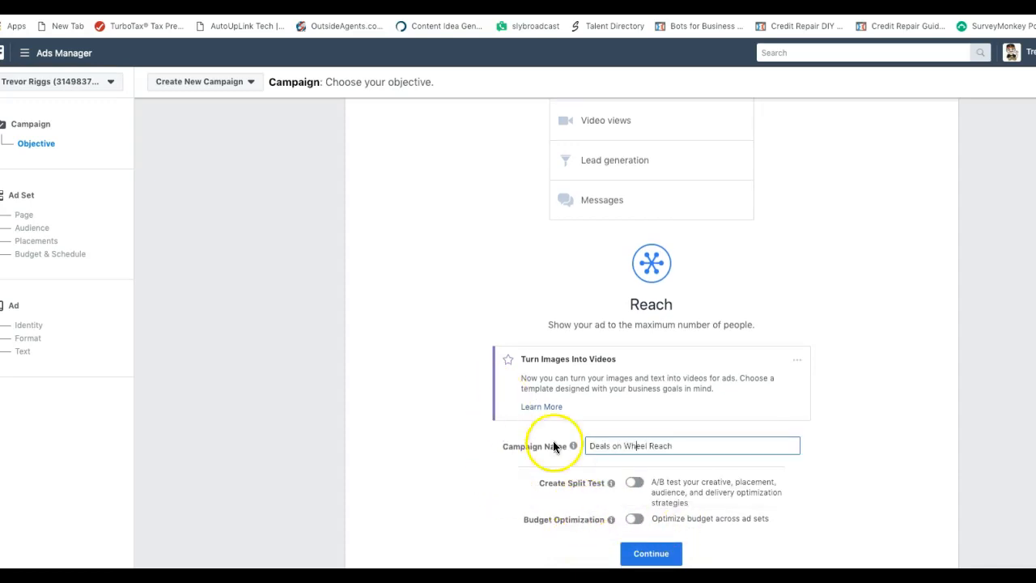
{"action": "left_click", "coordinate": [650, 555]}
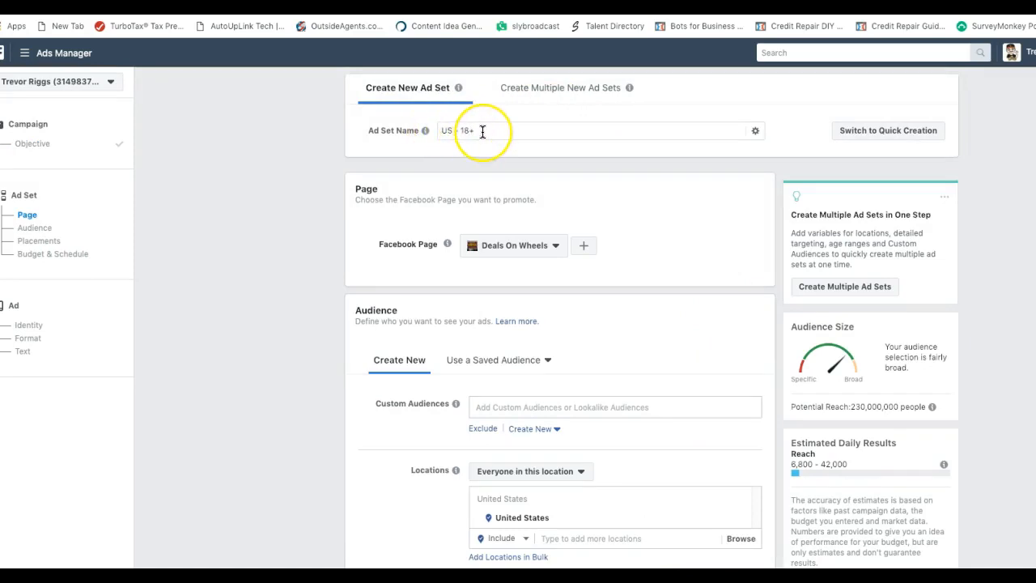
Replace the 'US - 18+' ad set name with 'bittervalley' and scroll down to Audience
{"action": "left_click_drag", "start_coordinate": [482, 131], "coordinate": [438, 133]}
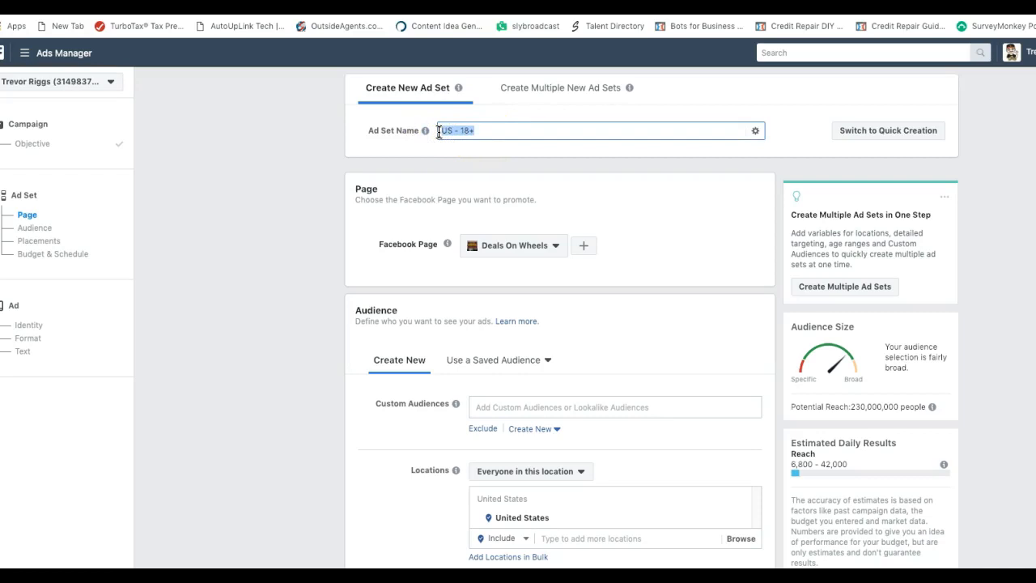
{"action": "type", "text": "wester"}
{"action": "key", "text": "BackSpace"}
{"action": "key", "text": "BackSpace"}
{"action": "key", "text": "BackSpace"}
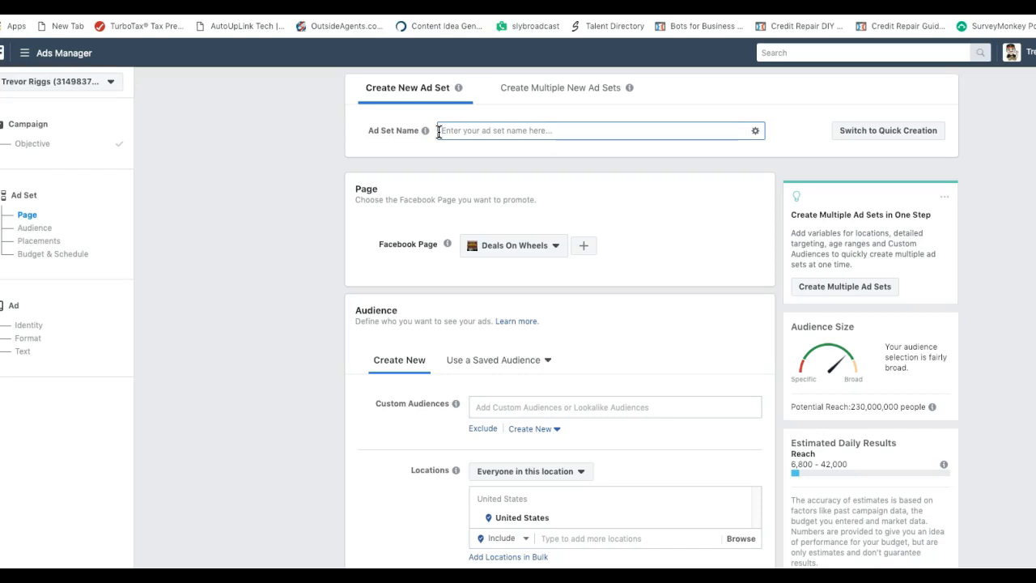
{"action": "type", "text": "bittervalley"}
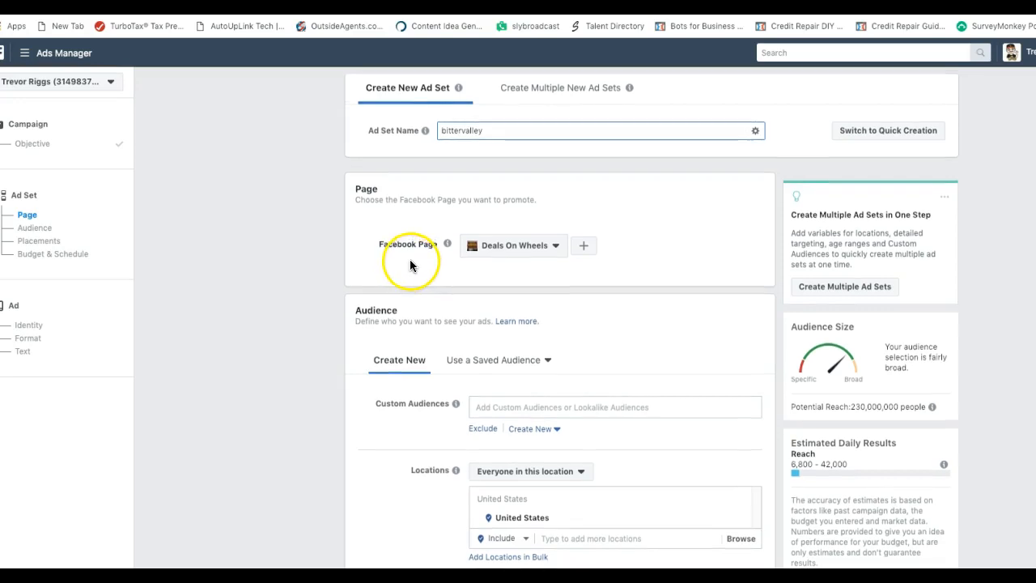
{"action": "scroll", "coordinate": [445, 299], "scroll_direction": "down", "scroll_amount": 1}
{"action": "scroll", "coordinate": [445, 299], "scroll_direction": "down", "scroll_amount": 3}
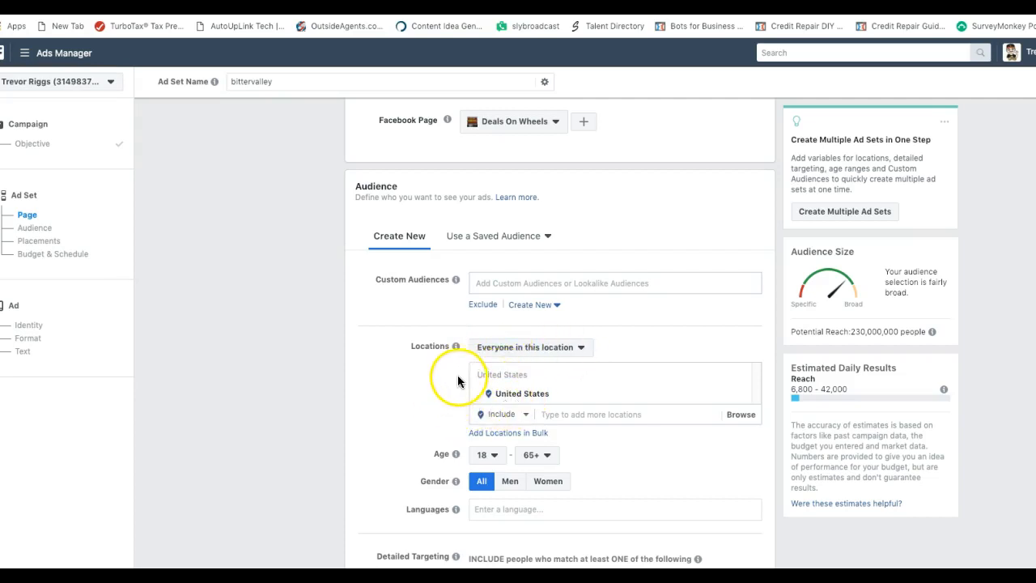
Target Stevensville, Montana, covering cities within a 30-mile radius
{"action": "left_click", "coordinate": [564, 412]}
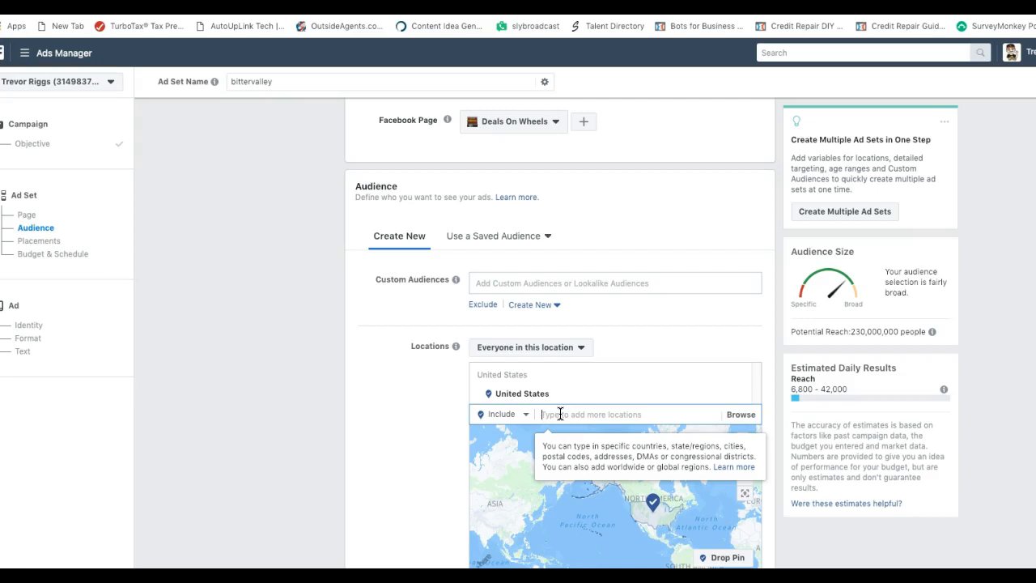
{"action": "type", "text": "ste"}
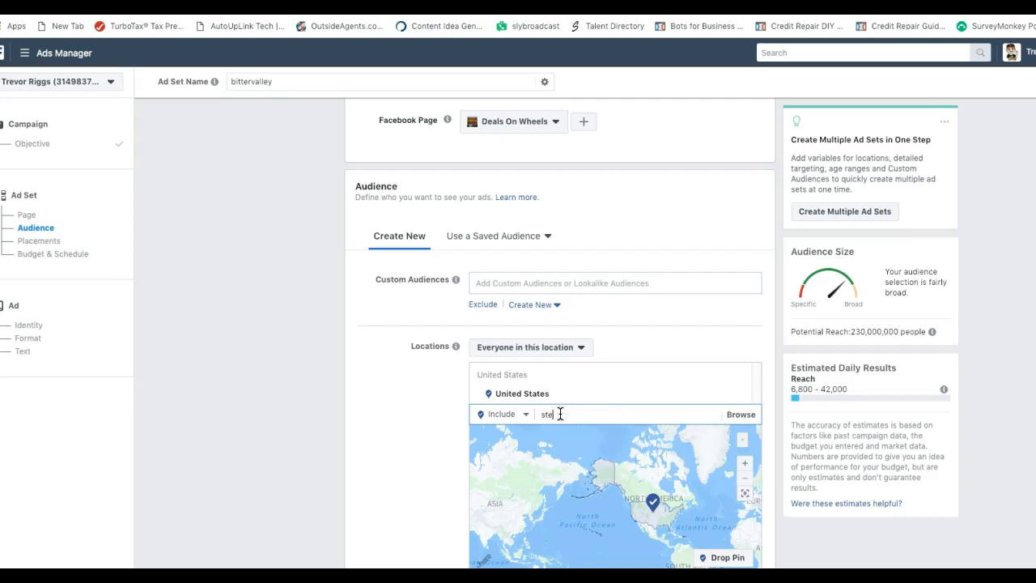
{"action": "type", "text": "vens"}
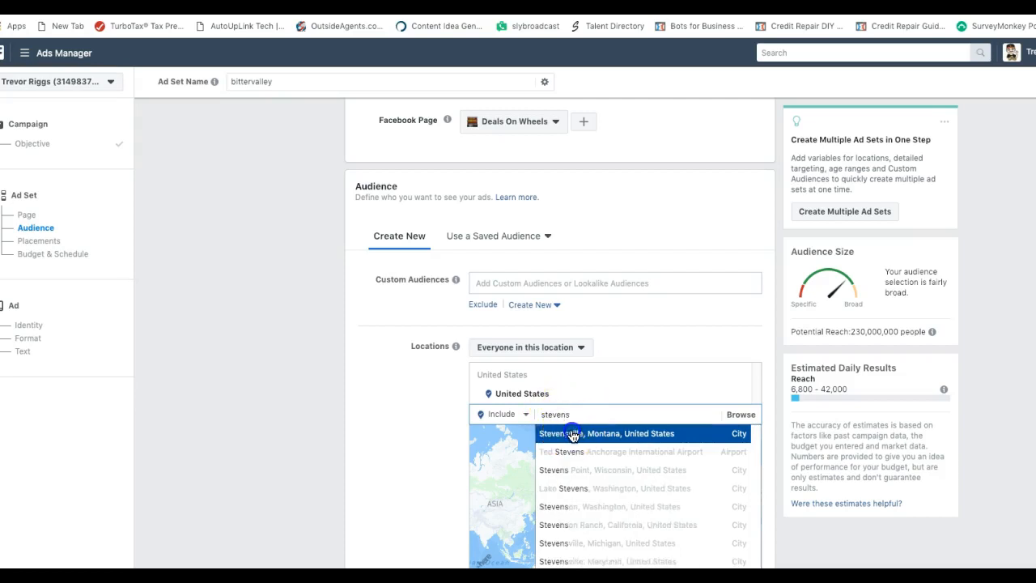
{"action": "left_click", "coordinate": [572, 433]}
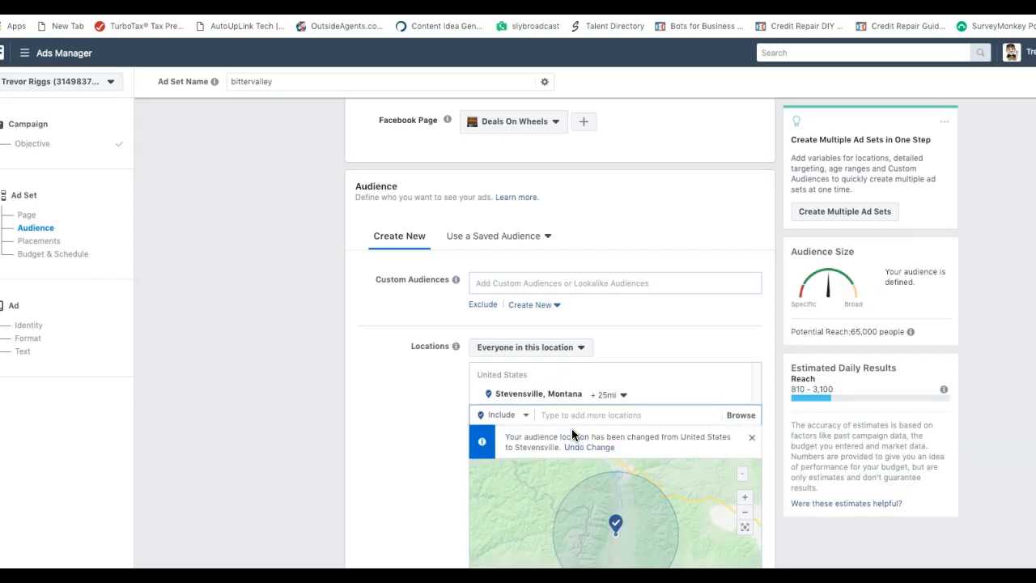
{"action": "left_click", "coordinate": [622, 396]}
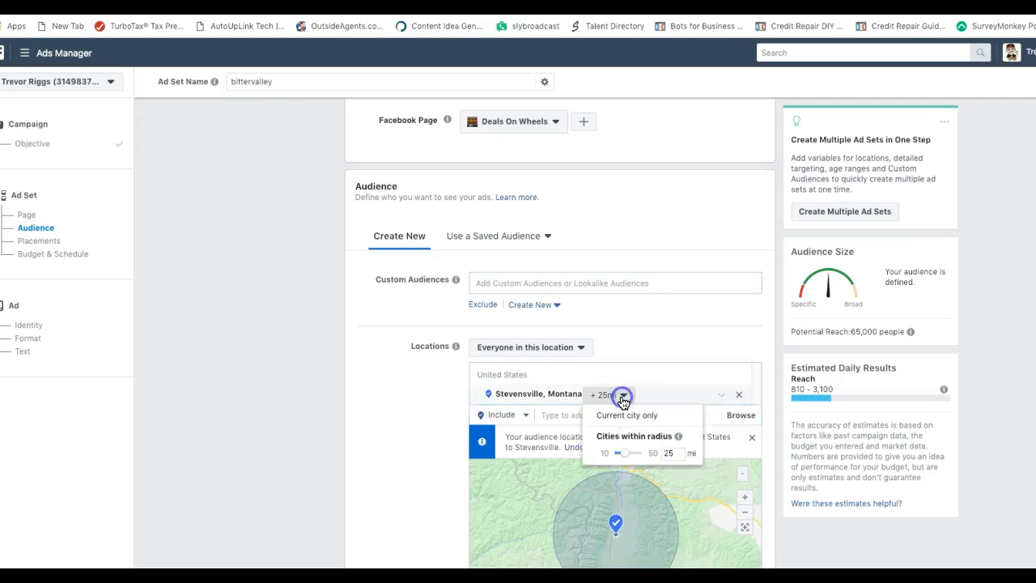
{"action": "left_click", "coordinate": [624, 435]}
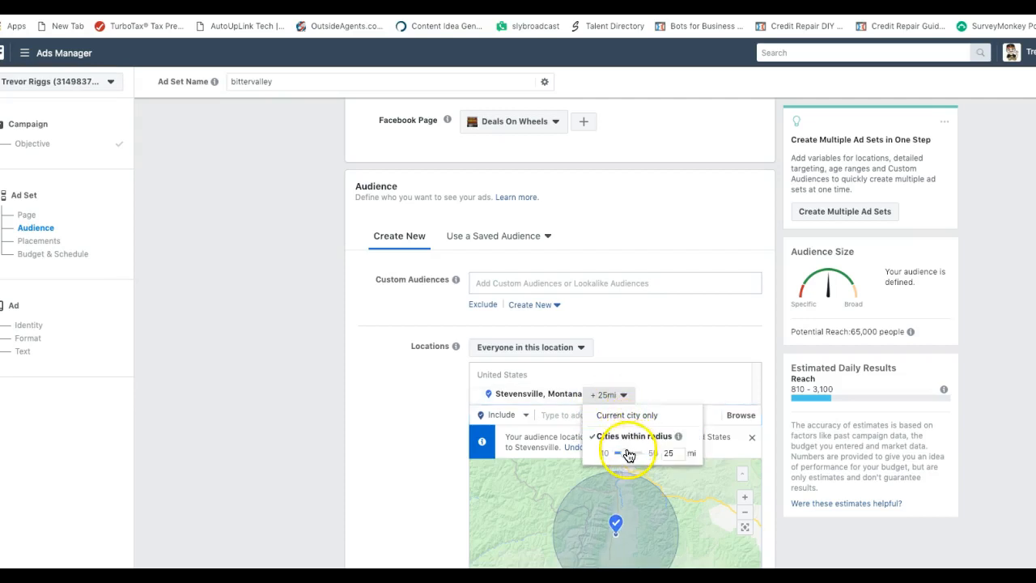
{"action": "left_click_drag", "start_coordinate": [627, 457], "coordinate": [634, 454]}
{"action": "left_click_drag", "start_coordinate": [633, 452], "coordinate": [632, 448]}
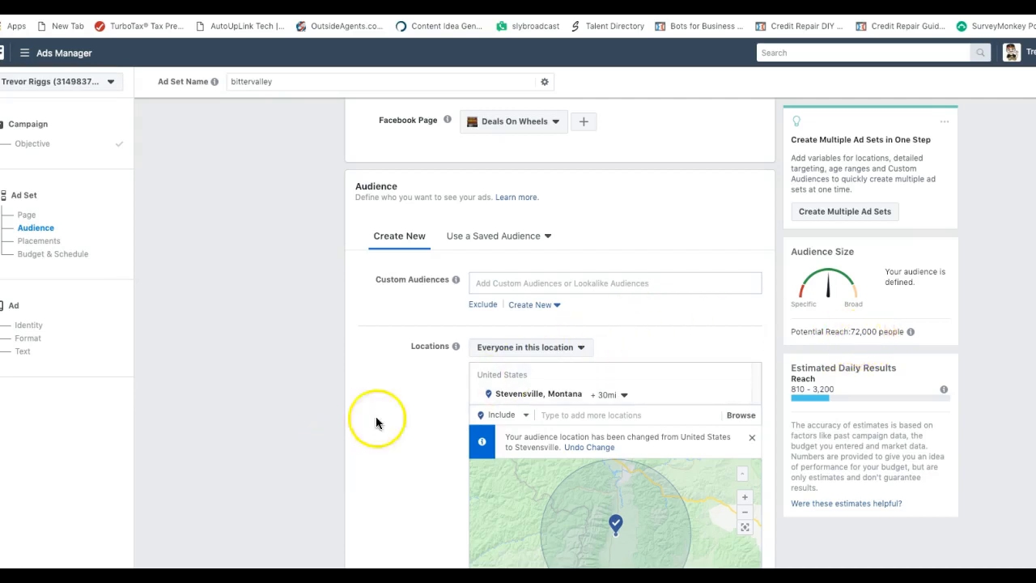
{"action": "scroll", "coordinate": [425, 394], "scroll_direction": "down", "scroll_amount": 3}
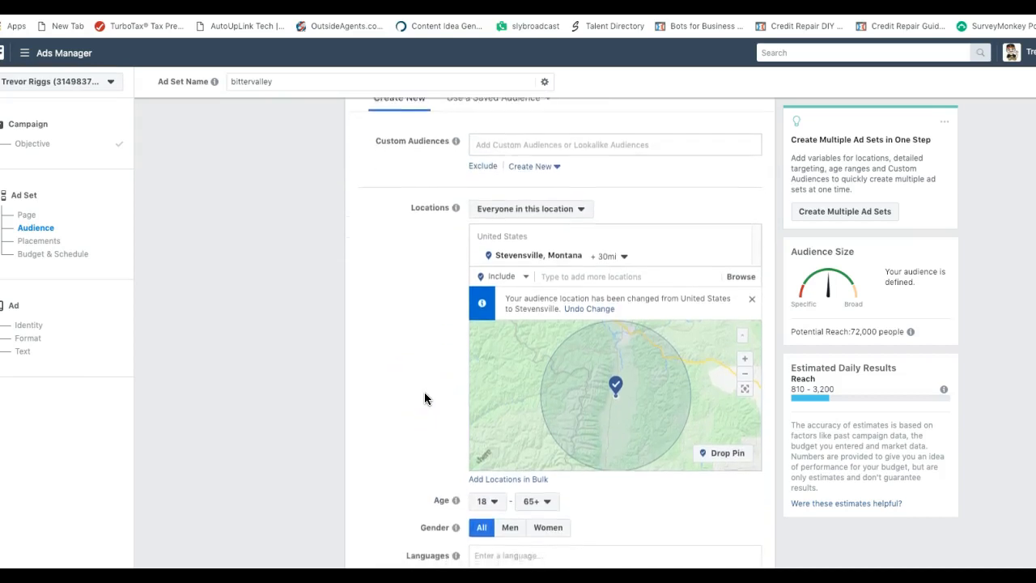
{"action": "scroll", "coordinate": [424, 392], "scroll_direction": "down", "scroll_amount": 2}
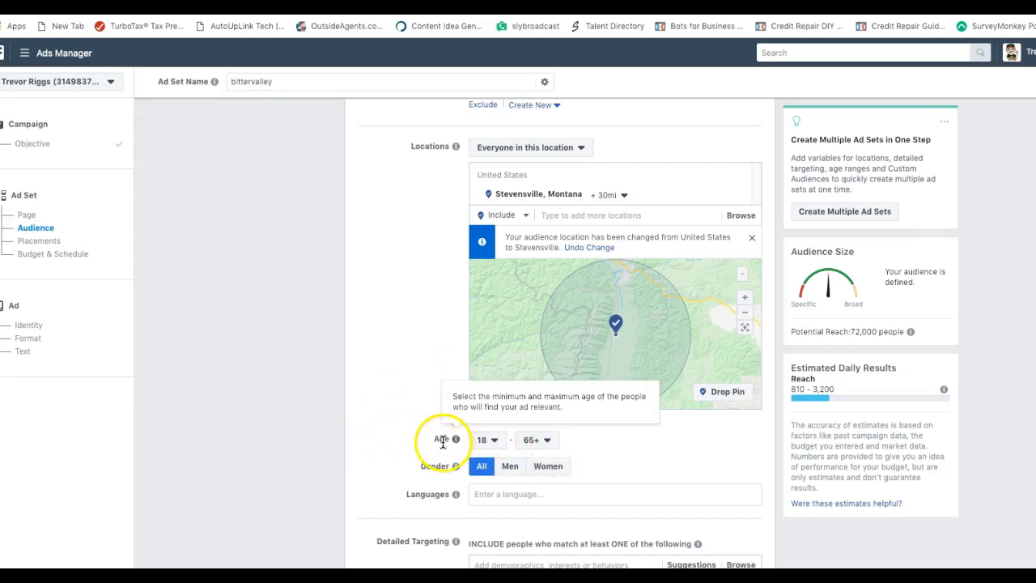
Set the audience age range to 22 minimum and 55 maximum
{"action": "left_click", "coordinate": [493, 441]}
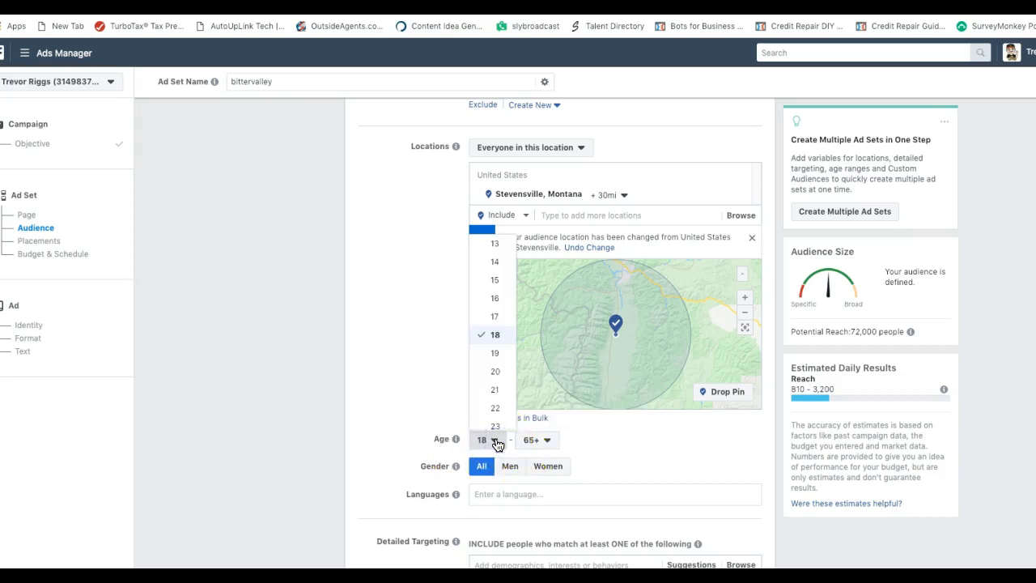
{"action": "left_click", "coordinate": [487, 406]}
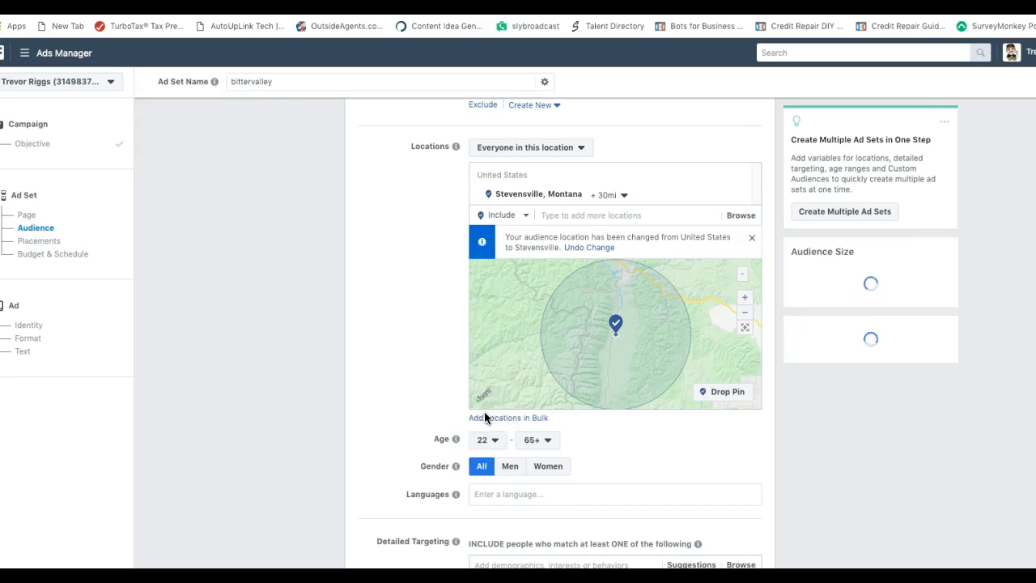
{"action": "left_click", "coordinate": [543, 439]}
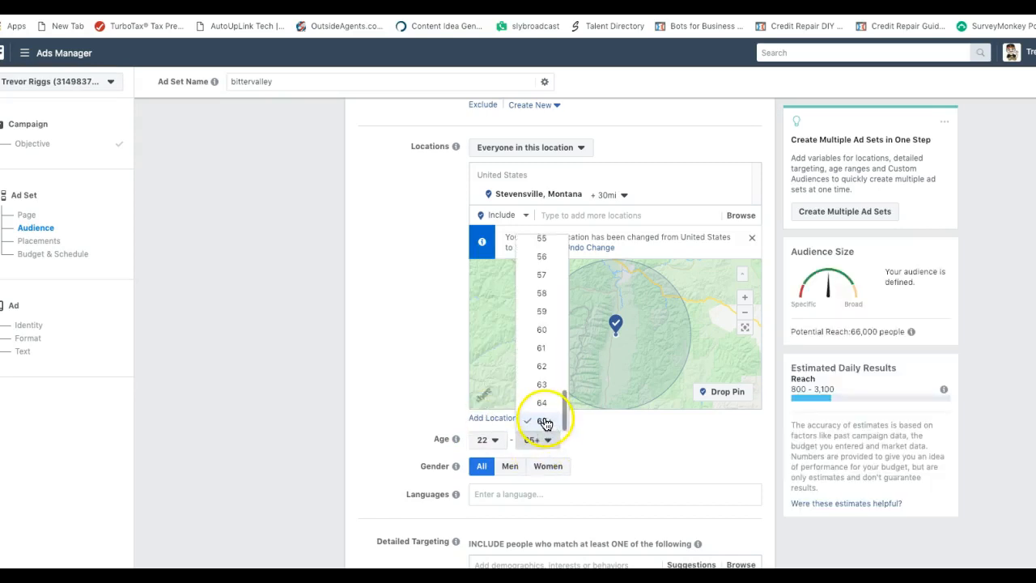
{"action": "left_click", "coordinate": [541, 239]}
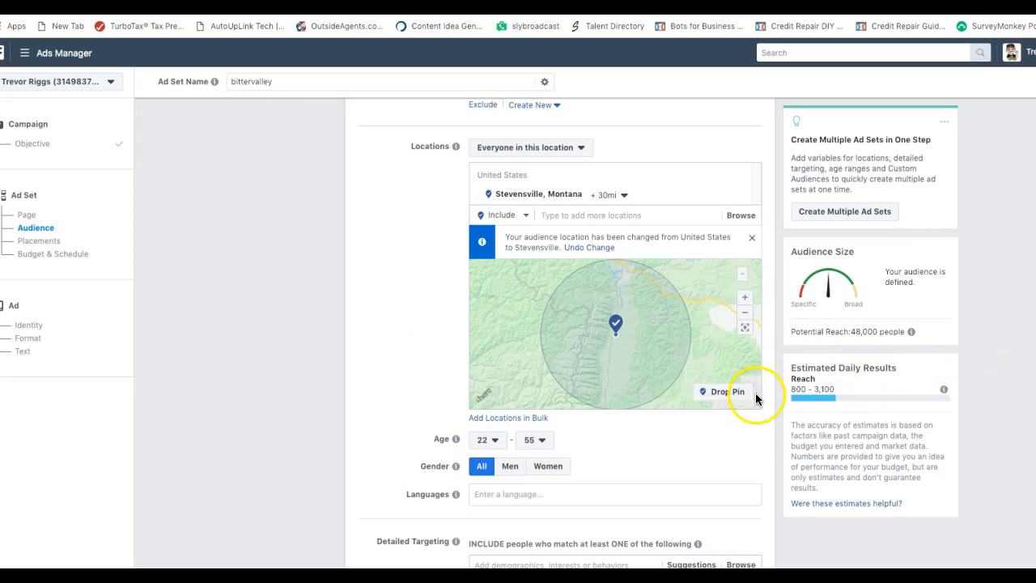
{"action": "scroll", "coordinate": [755, 393], "scroll_direction": "down", "scroll_amount": 1}
{"action": "scroll", "coordinate": [757, 396], "scroll_direction": "down", "scroll_amount": 3}
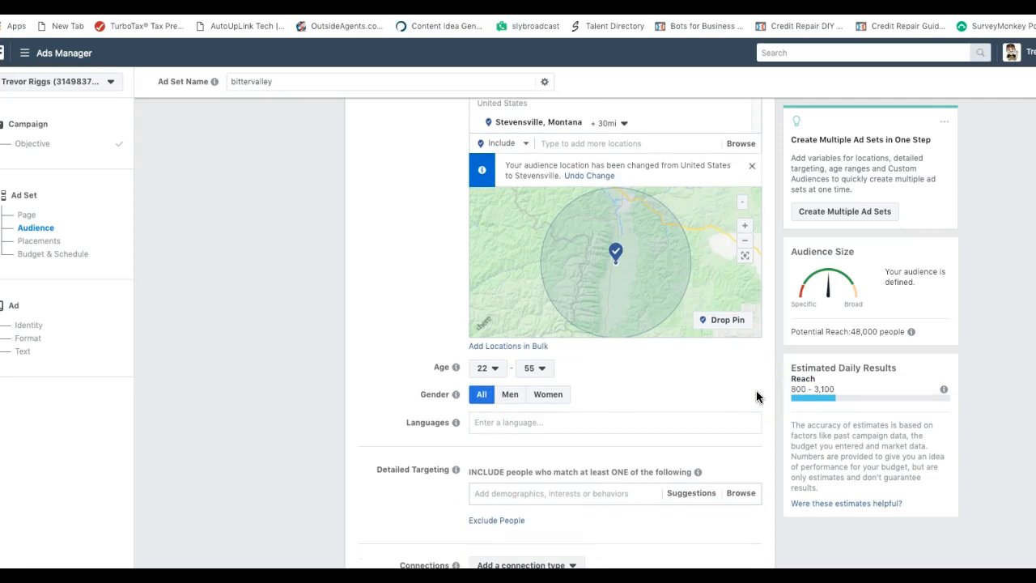
{"action": "scroll", "coordinate": [755, 395], "scroll_direction": "down", "scroll_amount": 1}
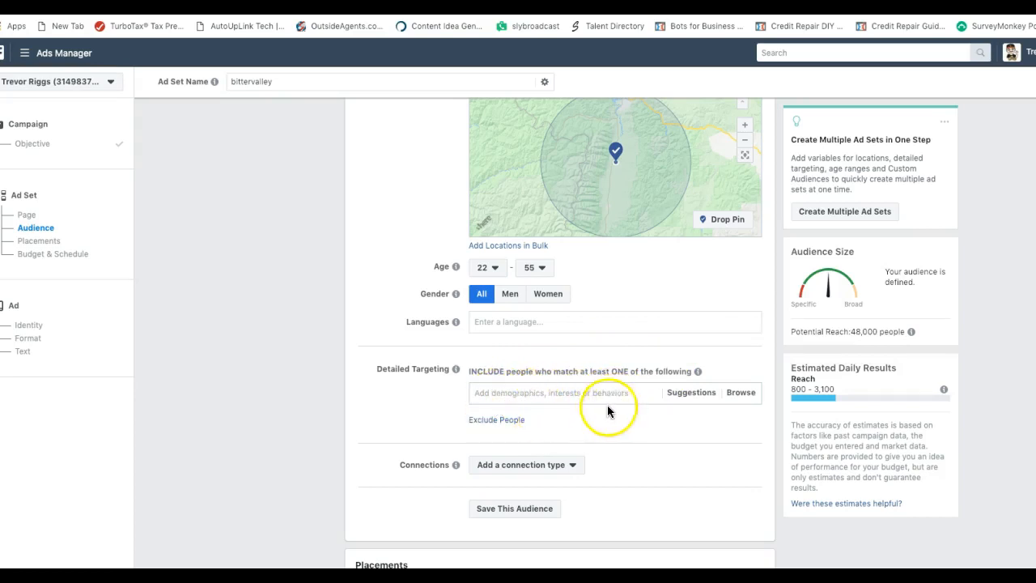
After clearing mistaken searches, add Farm as a detailed targeting interest
{"action": "left_click", "coordinate": [505, 394]}
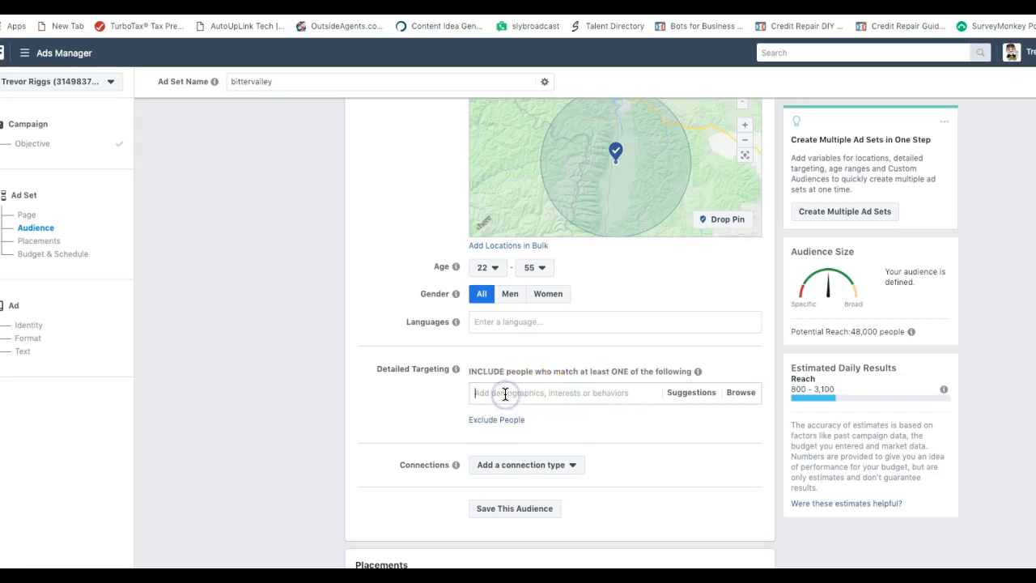
{"action": "type", "text": "superon"}
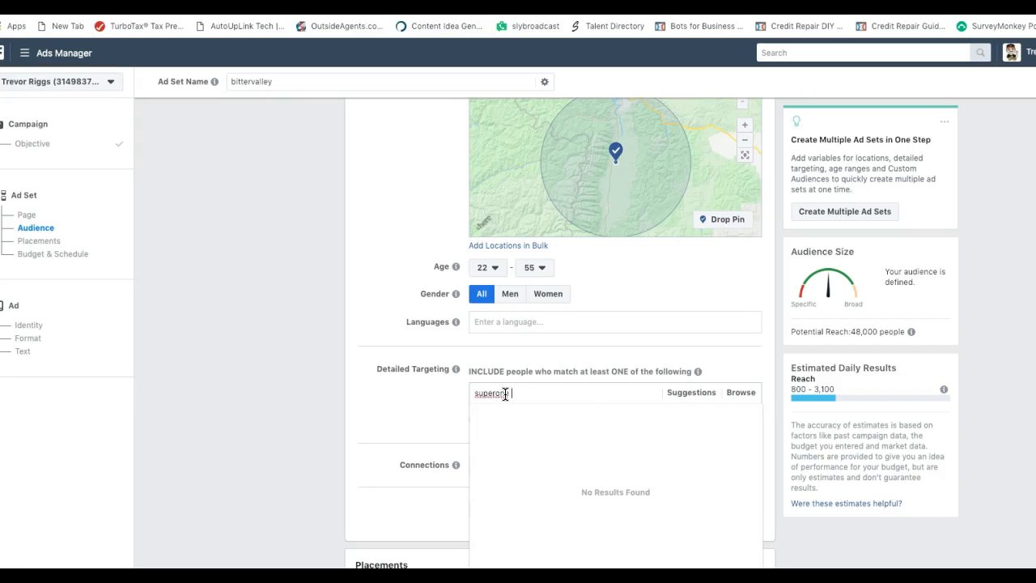
{"action": "key", "text": "BackSpace"}
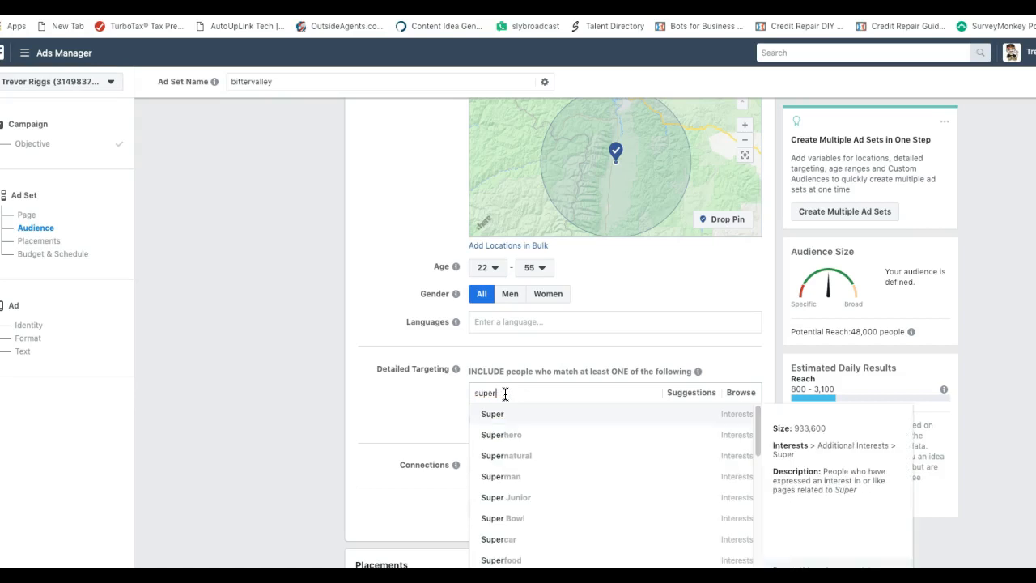
{"action": "type", "text": "one food"}
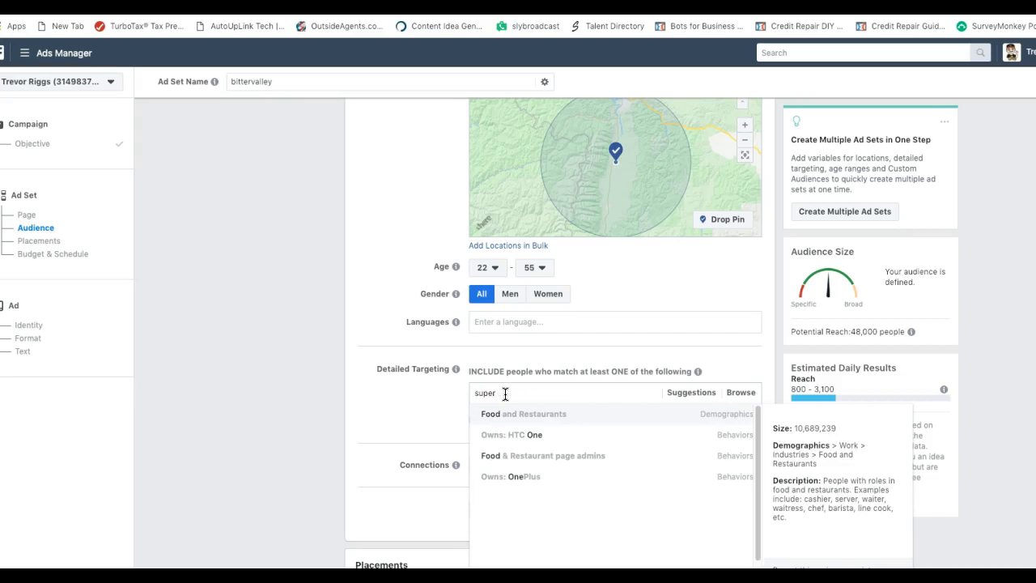
{"action": "key", "text": "BackSpace"}
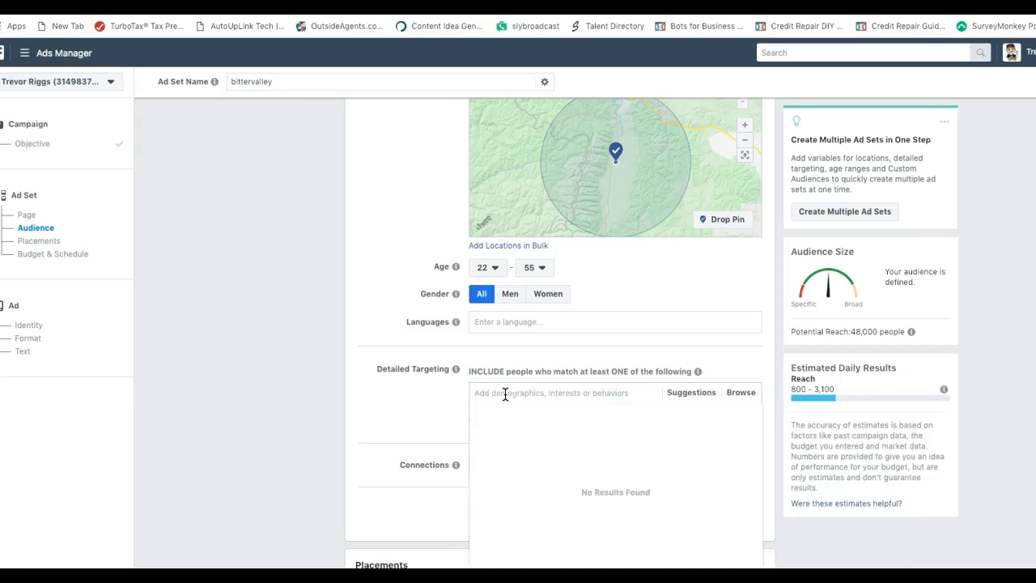
{"action": "left_click", "coordinate": [449, 407]}
{"action": "left_click", "coordinate": [483, 393]}
{"action": "type", "text": "farming"}
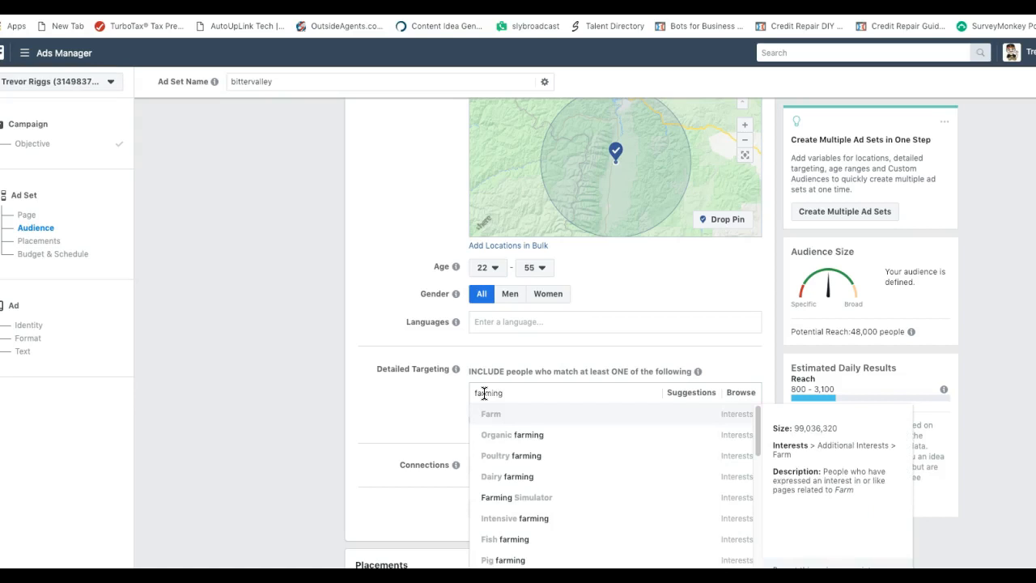
{"action": "left_click", "coordinate": [493, 417]}
{"action": "left_click", "coordinate": [491, 415]}
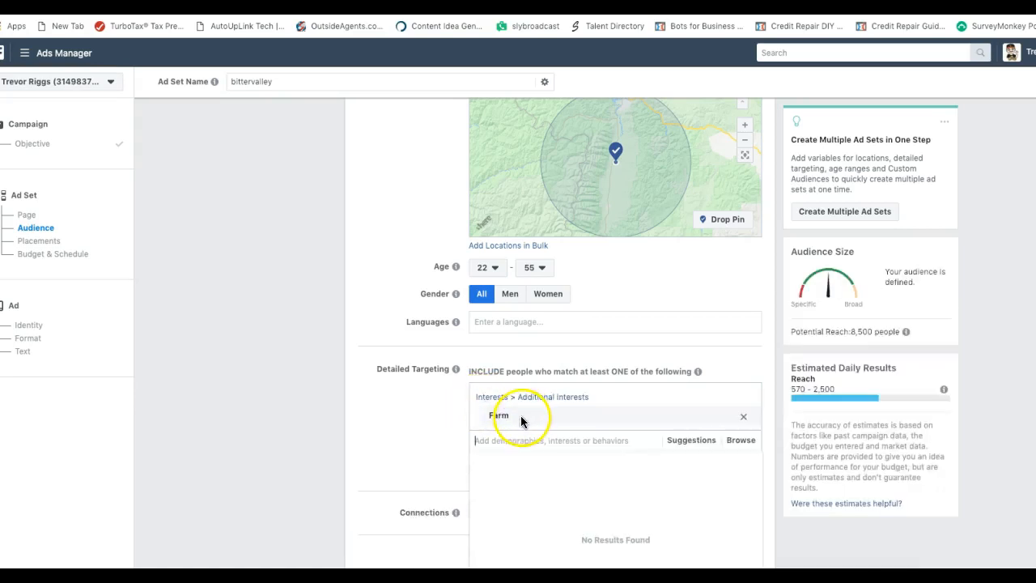
Add Ranch, Outdoors and Hunting as further targeted interests
{"action": "mouse_move", "coordinate": [504, 415]}
{"action": "type", "text": "ranch"}
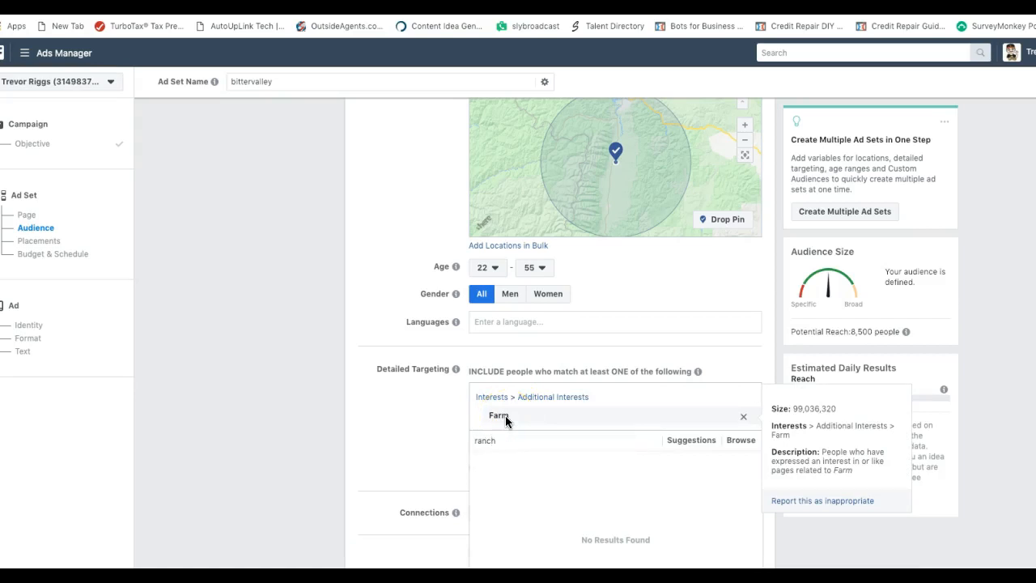
{"action": "key", "text": "Return"}
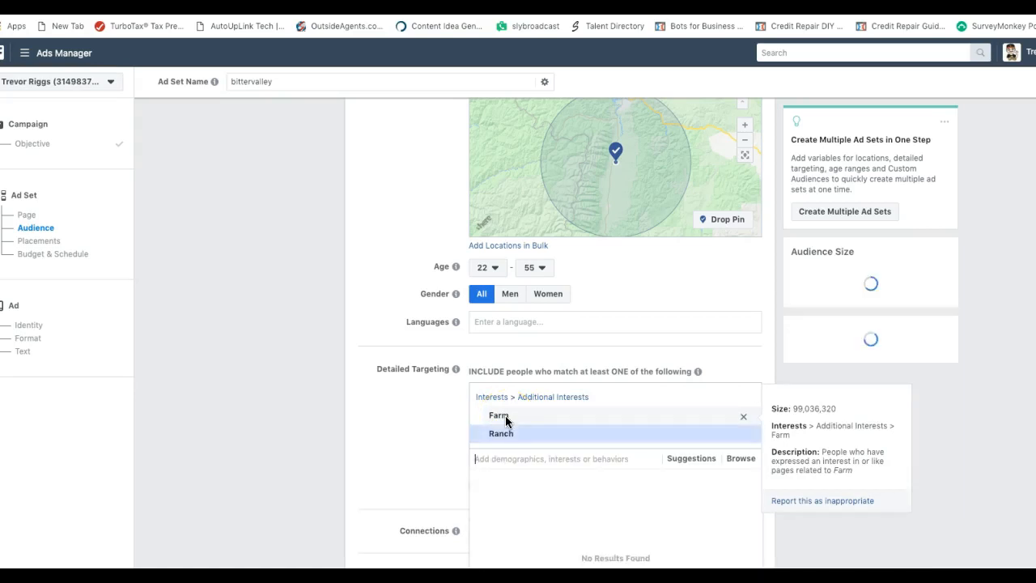
{"action": "type", "text": "outdoors"}
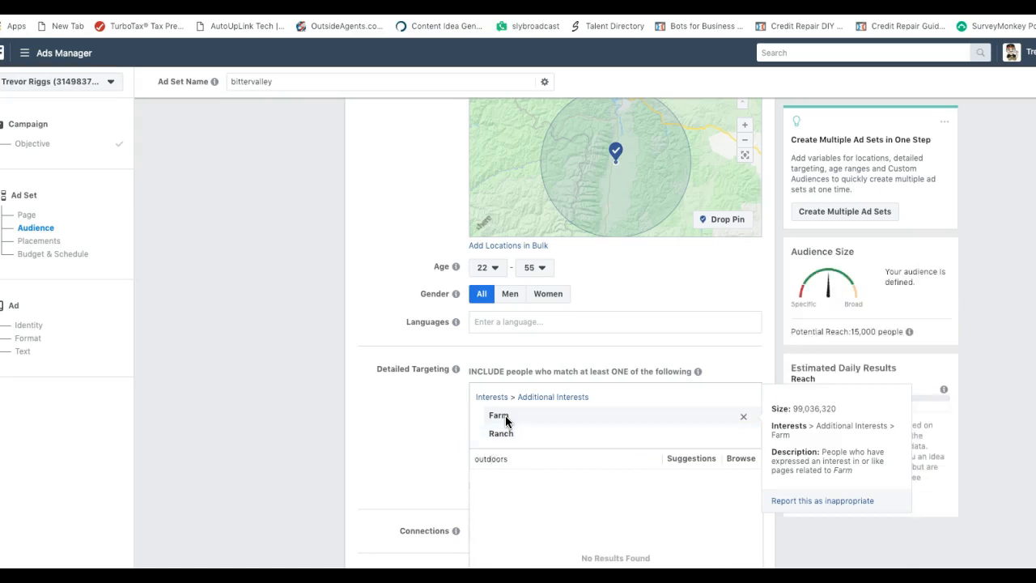
{"action": "key", "text": "Return"}
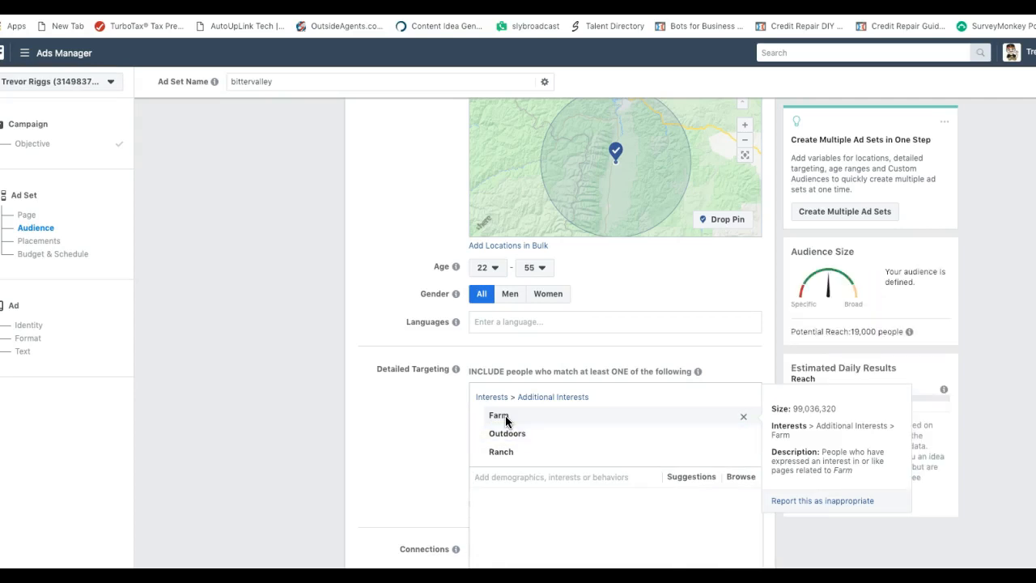
{"action": "type", "text": "hunting"}
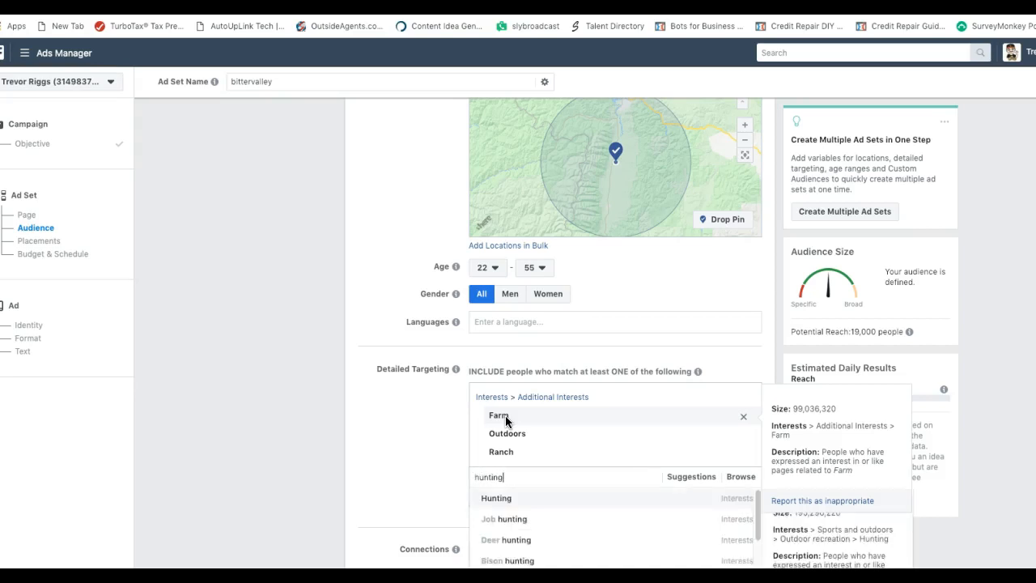
{"action": "left_click", "coordinate": [509, 501]}
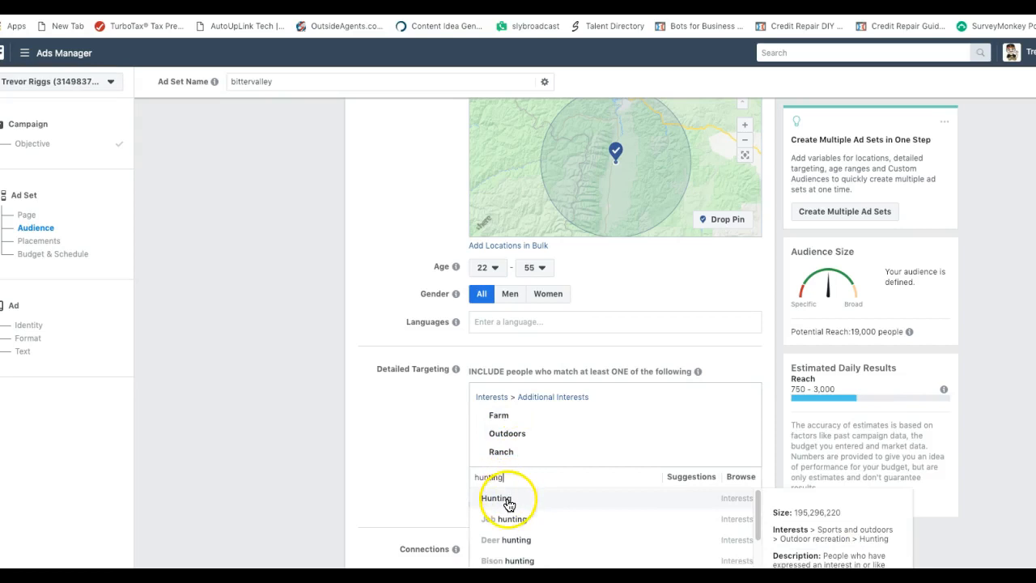
{"action": "left_click", "coordinate": [509, 502]}
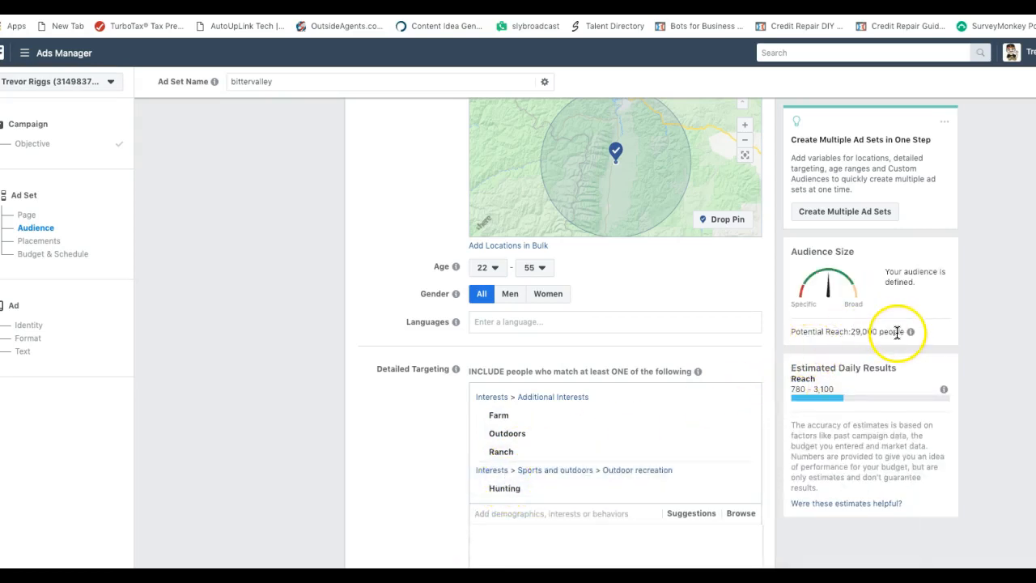
{"action": "left_click_drag", "start_coordinate": [849, 331], "coordinate": [903, 332]}
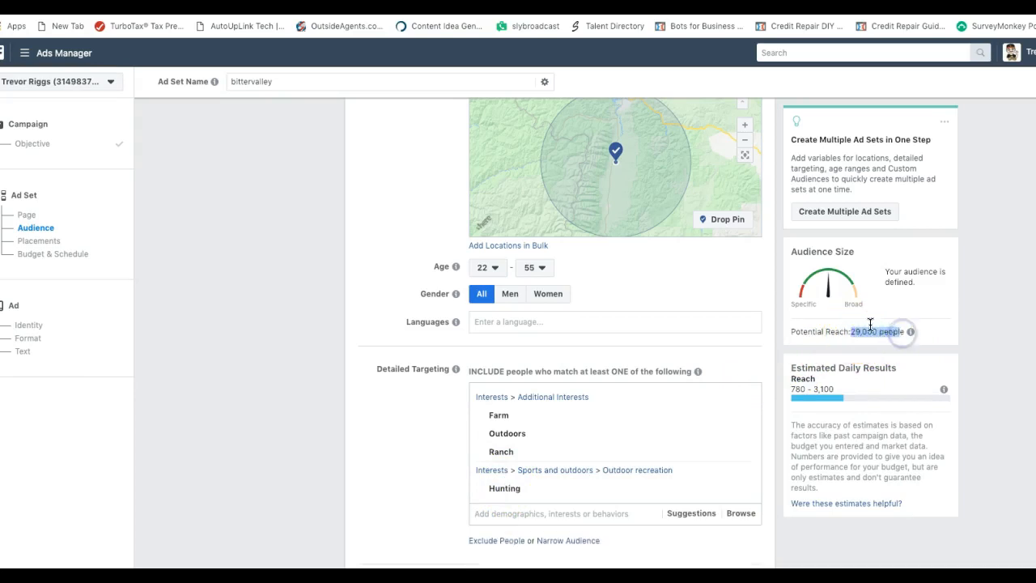
{"action": "left_click", "coordinate": [505, 514]}
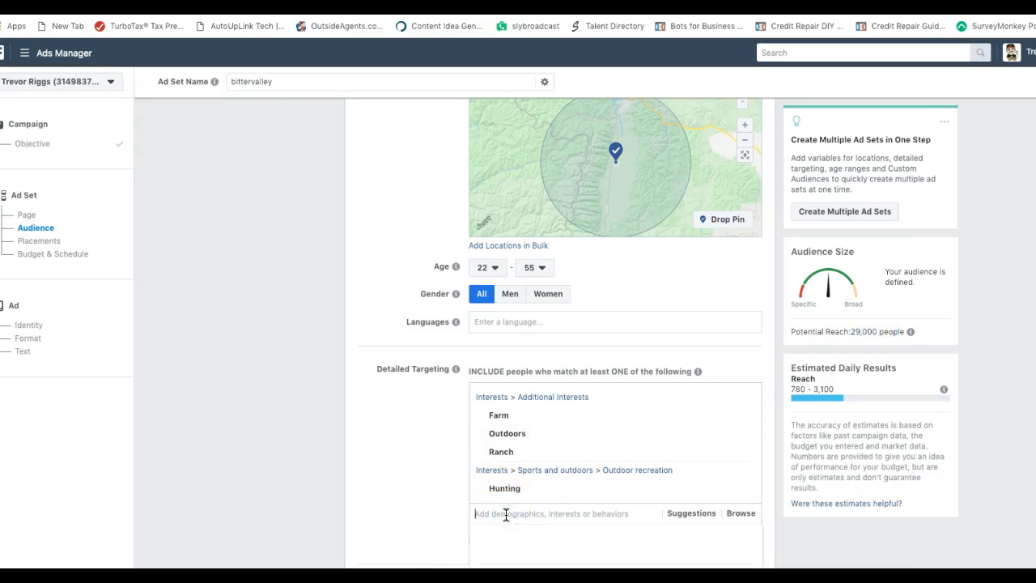
{"action": "type", "text": "trucks"}
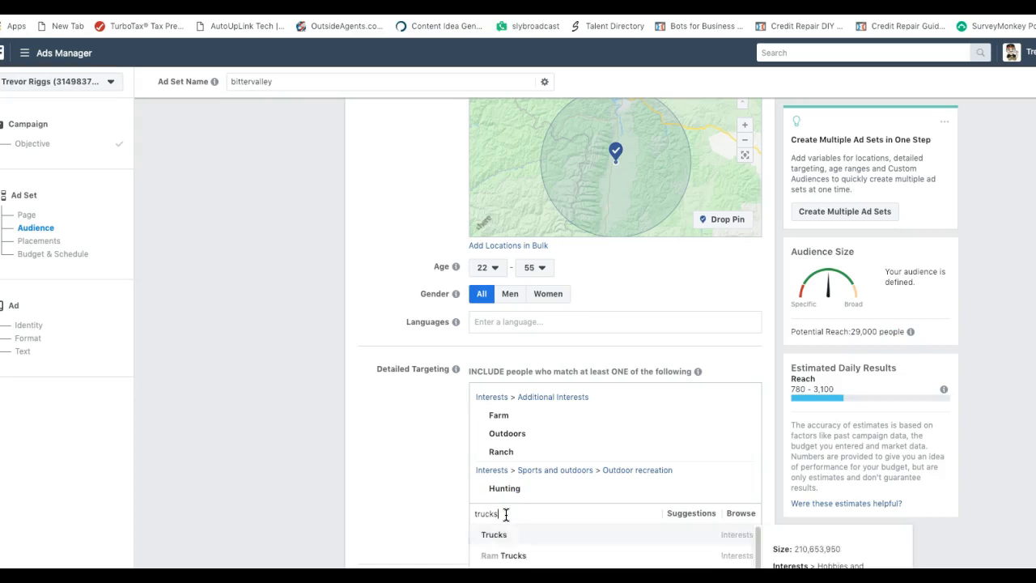
{"action": "key", "text": "Return"}
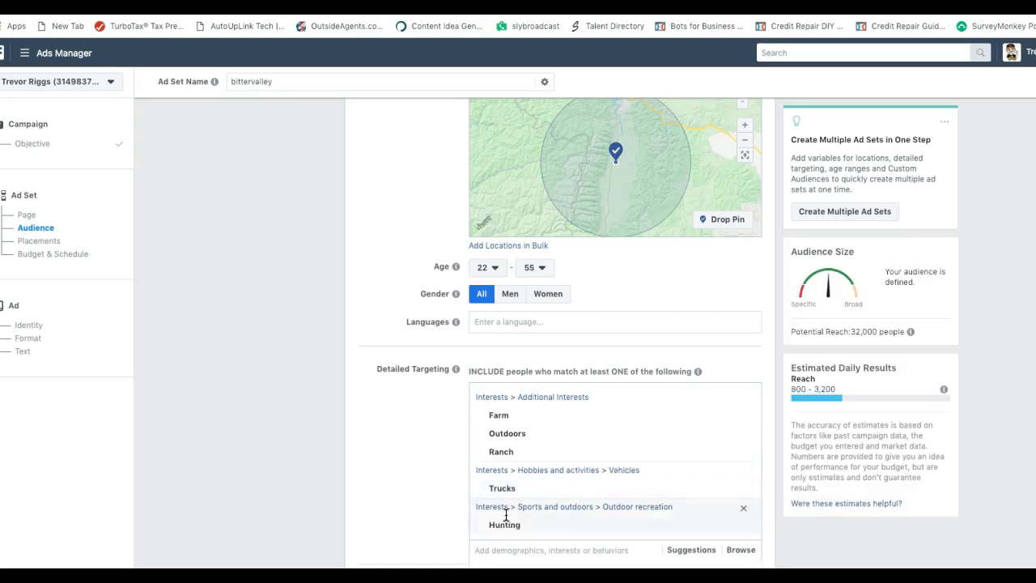
{"action": "left_click", "coordinate": [457, 472]}
{"action": "mouse_move", "coordinate": [534, 418]}
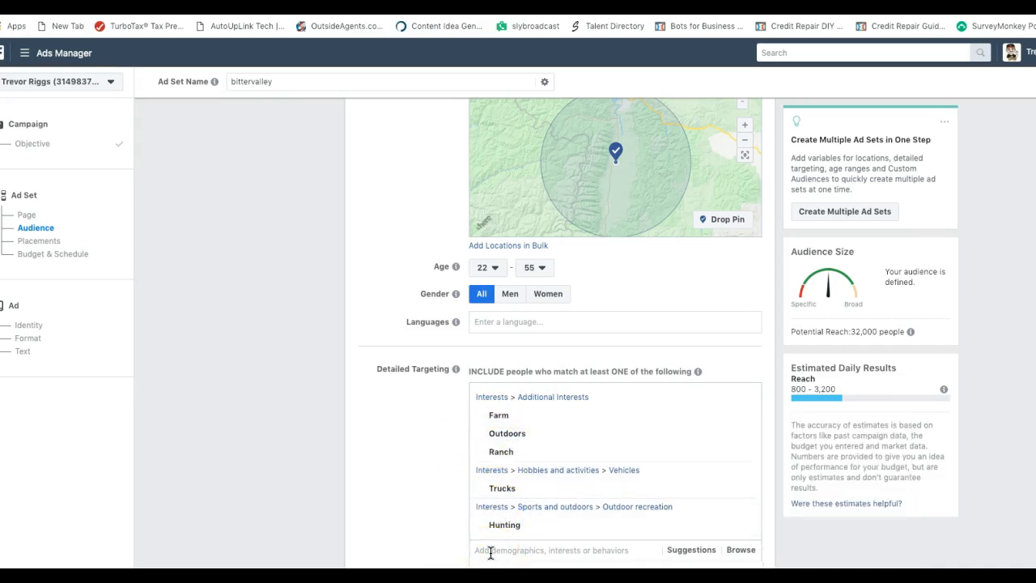
{"action": "type", "text": "fishing"}
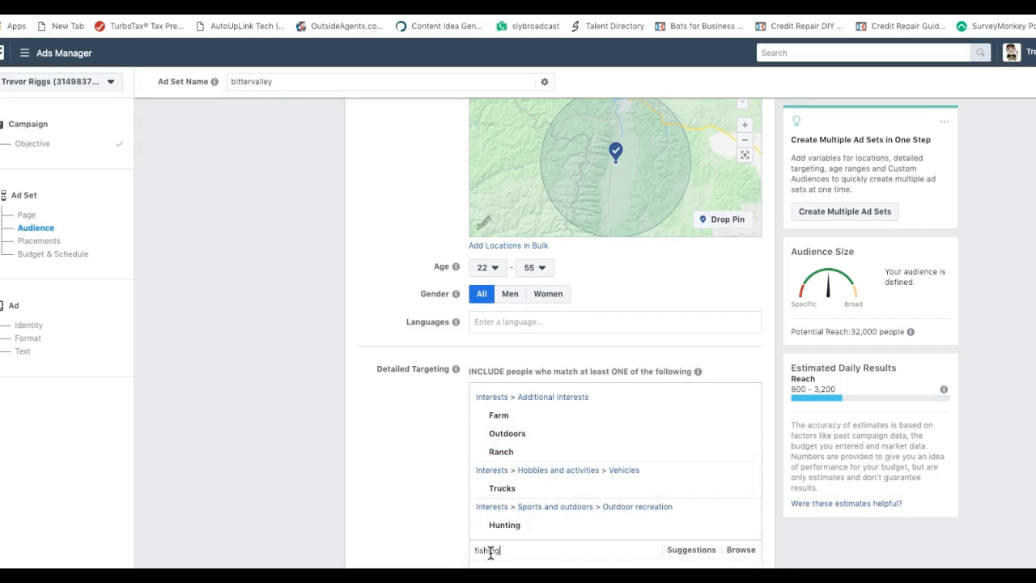
{"action": "key", "text": "Return"}
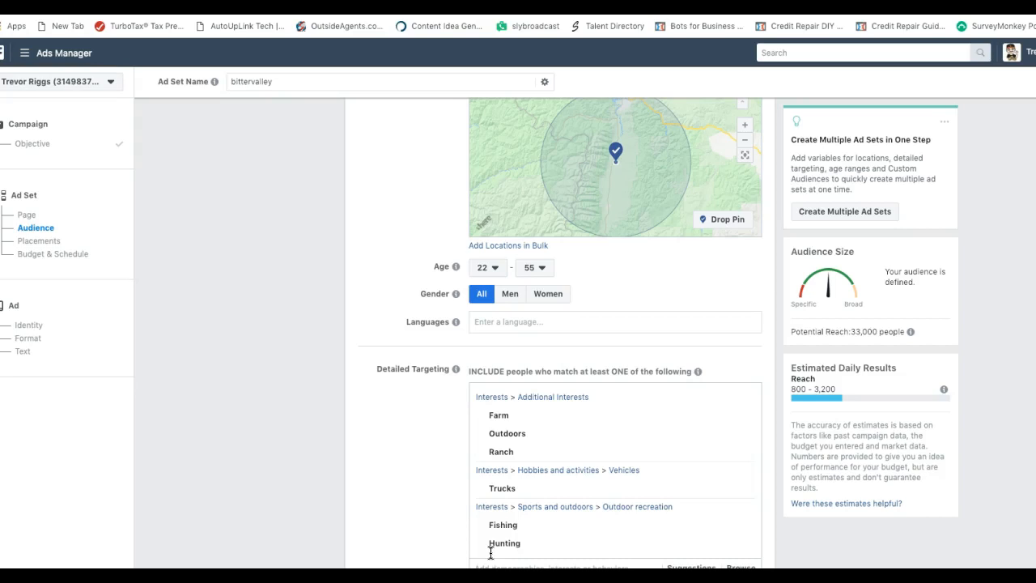
Switch to Edit Placements and review the Facebook, Instagram, Audience Network and Messenger platforms
{"action": "mouse_move", "coordinate": [691, 425]}
{"action": "mouse_move", "coordinate": [519, 437]}
{"action": "scroll", "coordinate": [421, 452], "scroll_direction": "down", "scroll_amount": 1}
{"action": "scroll", "coordinate": [420, 452], "scroll_direction": "down", "scroll_amount": 2}
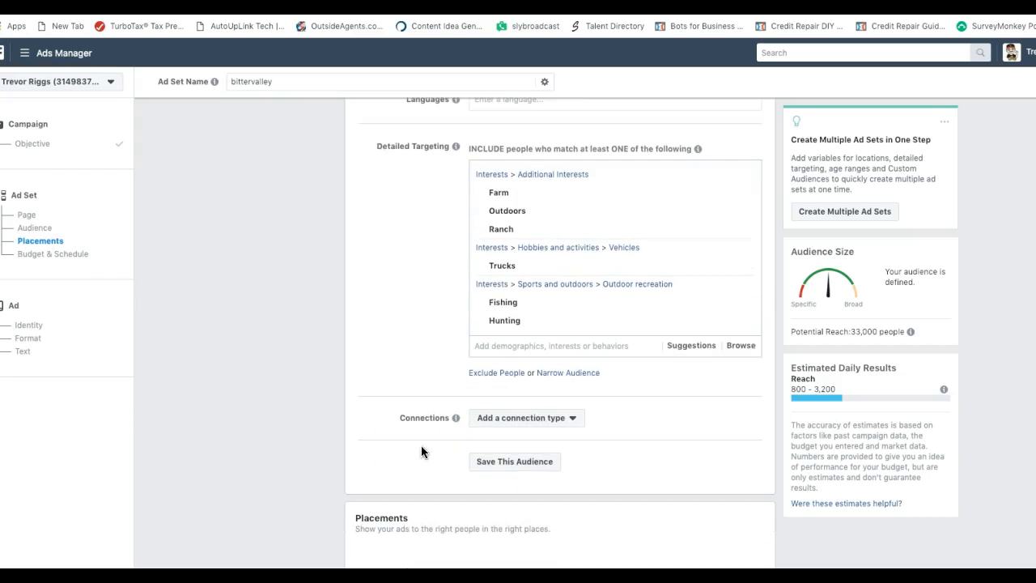
{"action": "scroll", "coordinate": [415, 437], "scroll_direction": "down", "scroll_amount": 1}
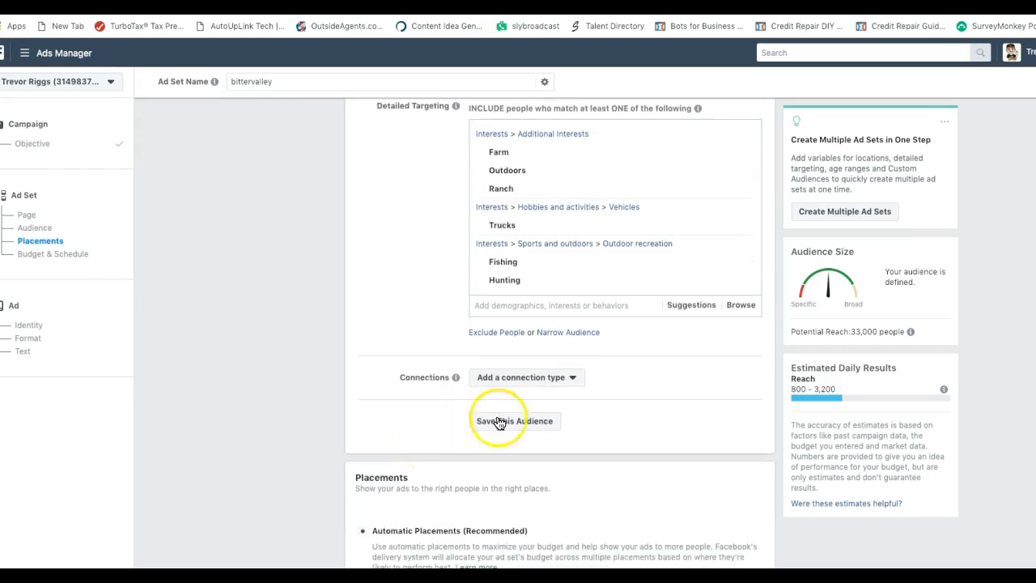
{"action": "scroll", "coordinate": [563, 442], "scroll_direction": "down", "scroll_amount": 2}
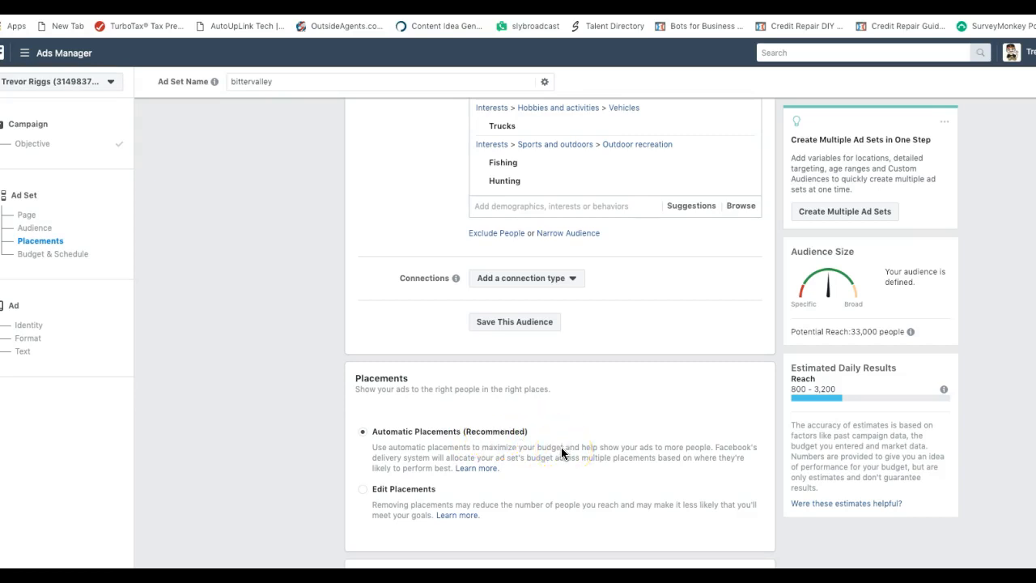
{"action": "left_click", "coordinate": [364, 492]}
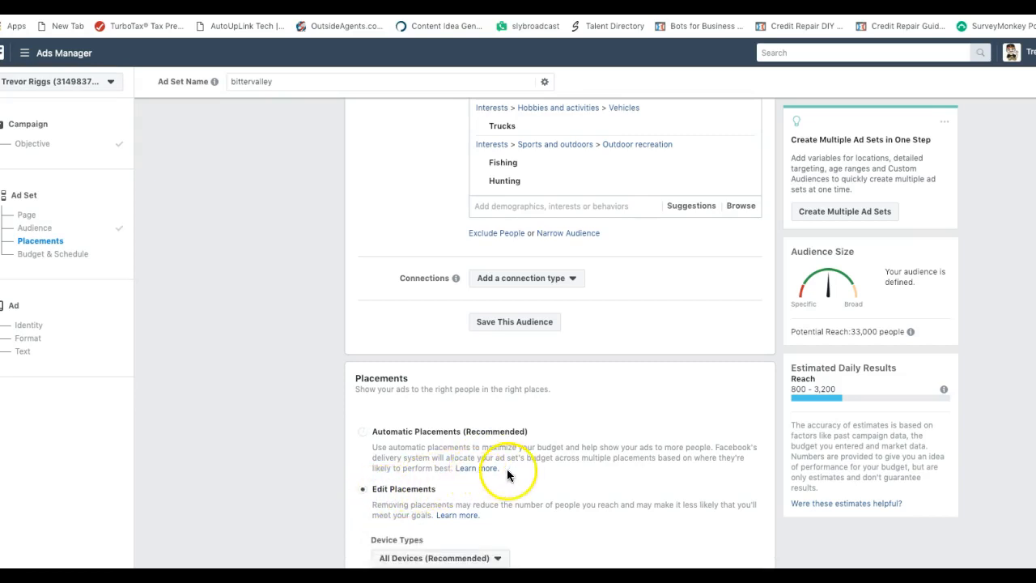
{"action": "scroll", "coordinate": [506, 475], "scroll_direction": "down", "scroll_amount": 2}
{"action": "scroll", "coordinate": [537, 465], "scroll_direction": "down", "scroll_amount": 2}
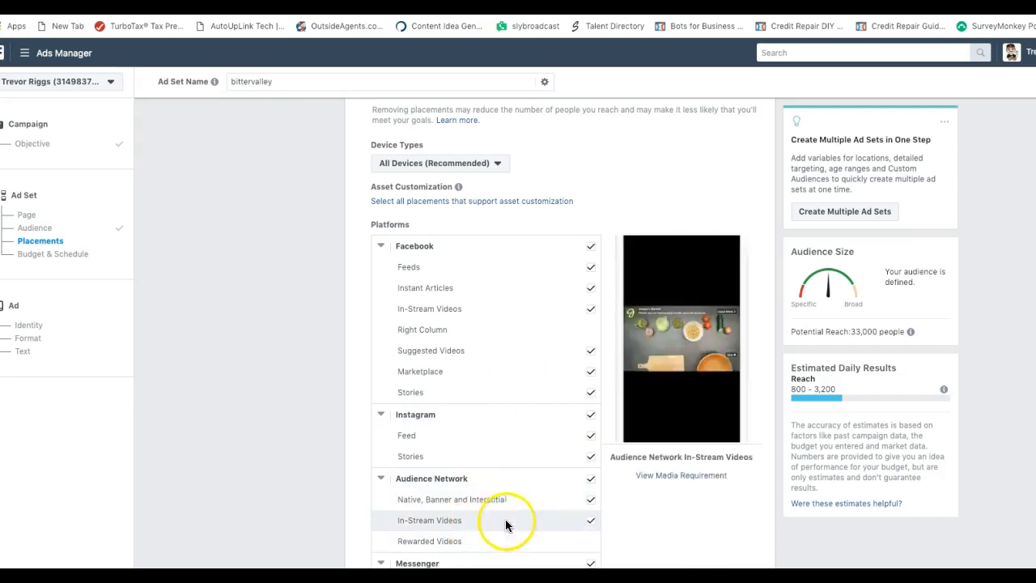
{"action": "scroll", "coordinate": [500, 511], "scroll_direction": "down", "scroll_amount": 1}
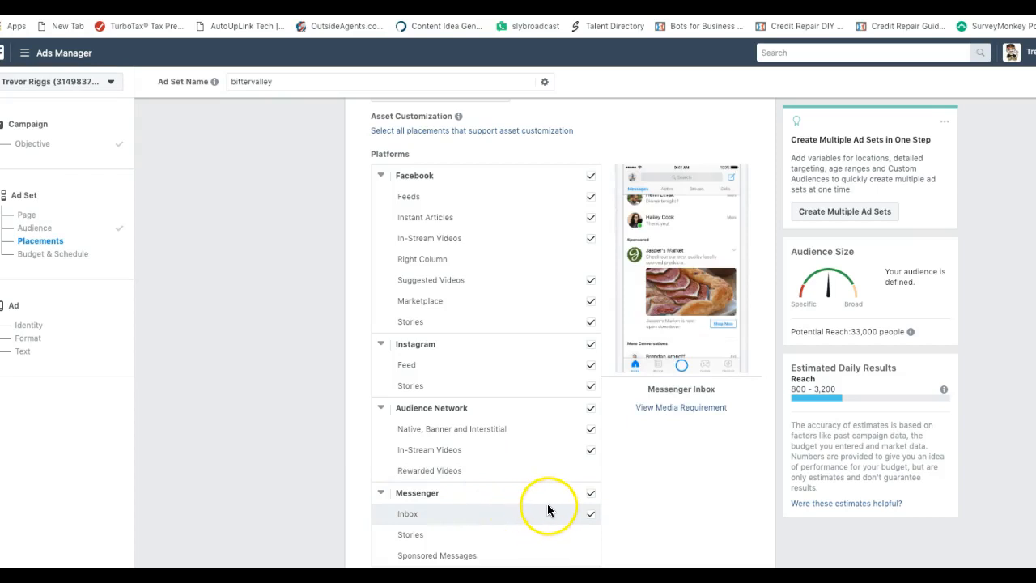
{"action": "scroll", "coordinate": [521, 508], "scroll_direction": "down", "scroll_amount": 1}
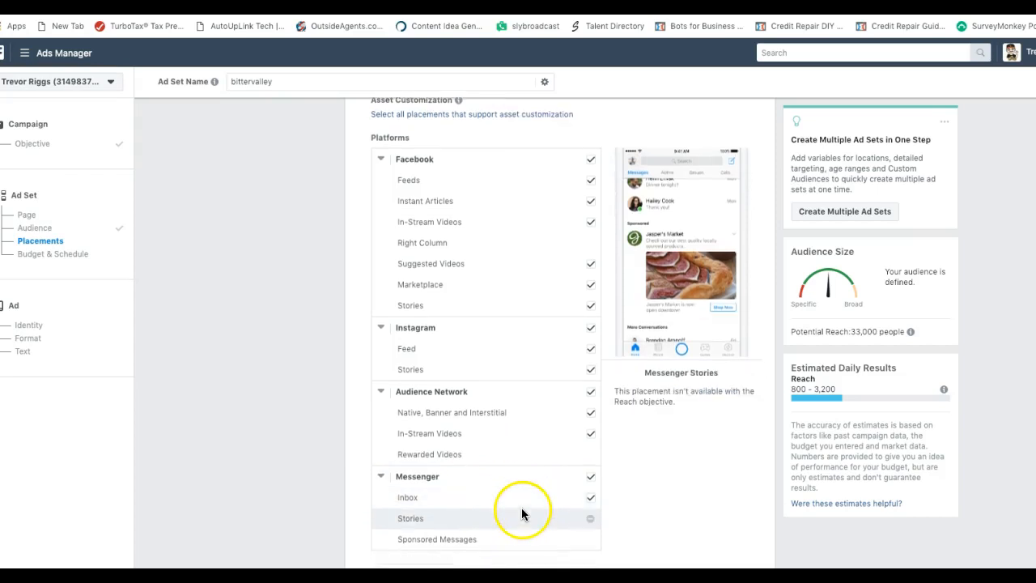
{"action": "scroll", "coordinate": [623, 493], "scroll_direction": "up", "scroll_amount": 3}
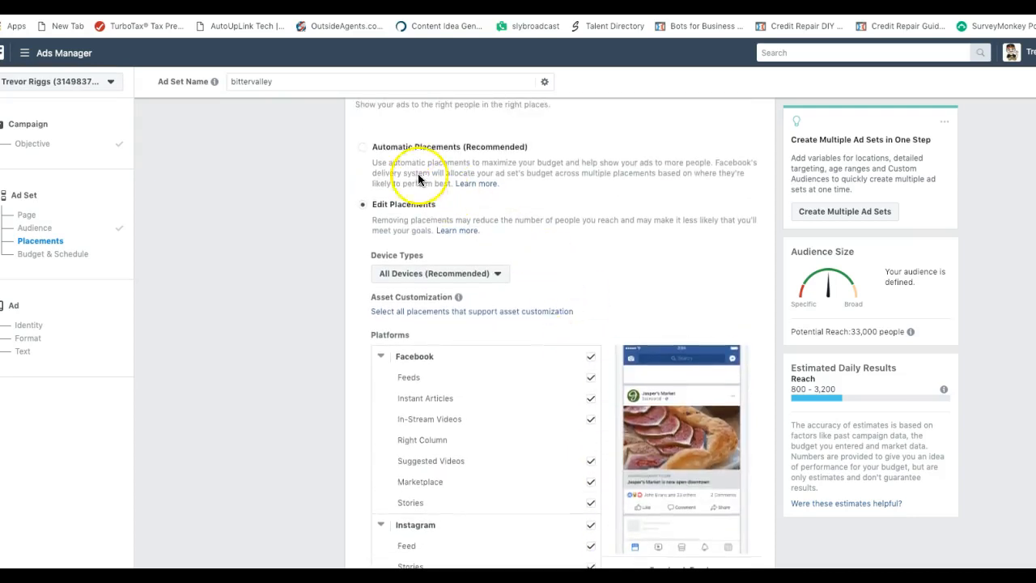
Return to Automatic Placements and schedule the ad set to start November 1, 2018
{"action": "left_click", "coordinate": [361, 147]}
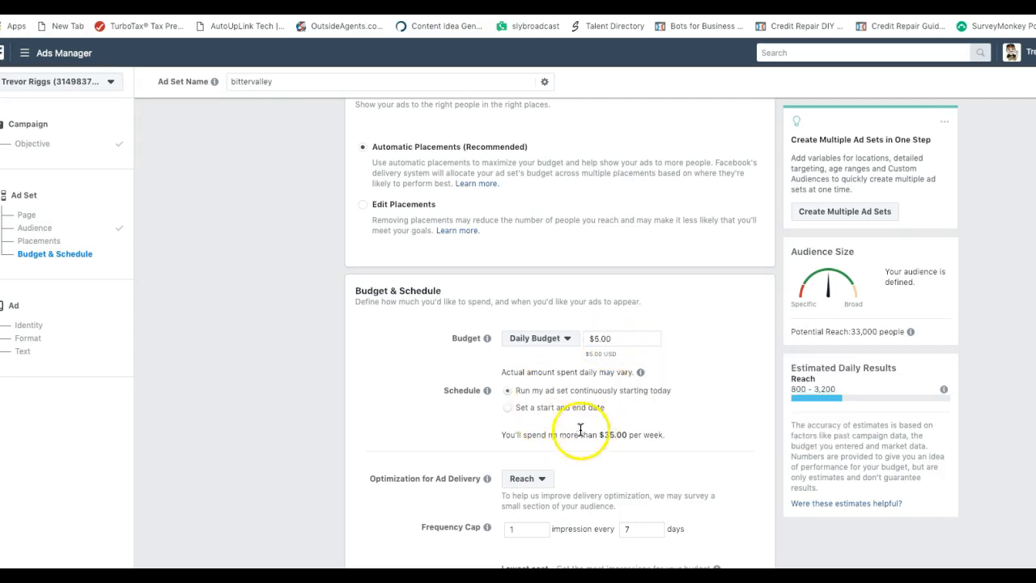
{"action": "left_click", "coordinate": [507, 407]}
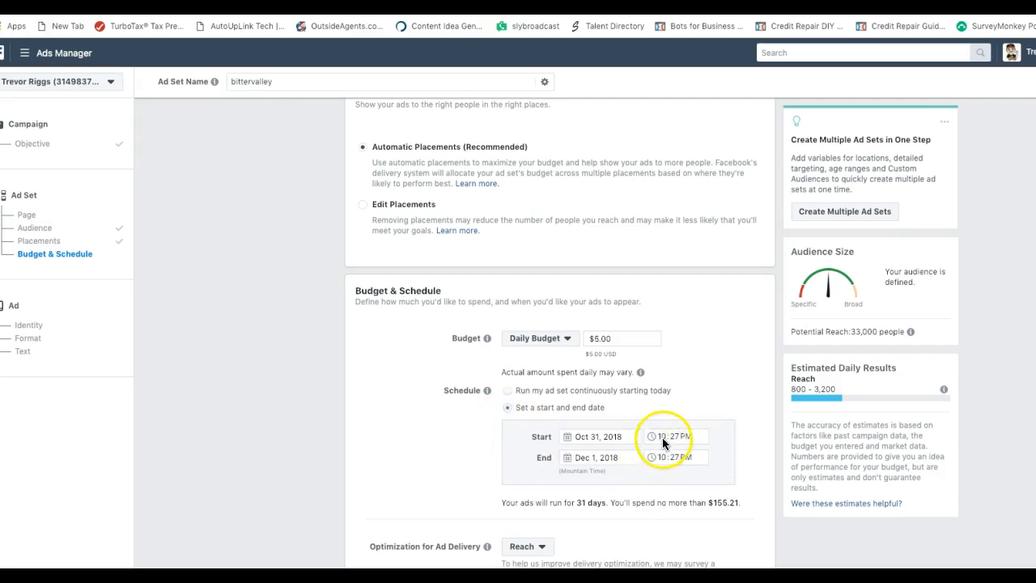
{"action": "left_click", "coordinate": [595, 438]}
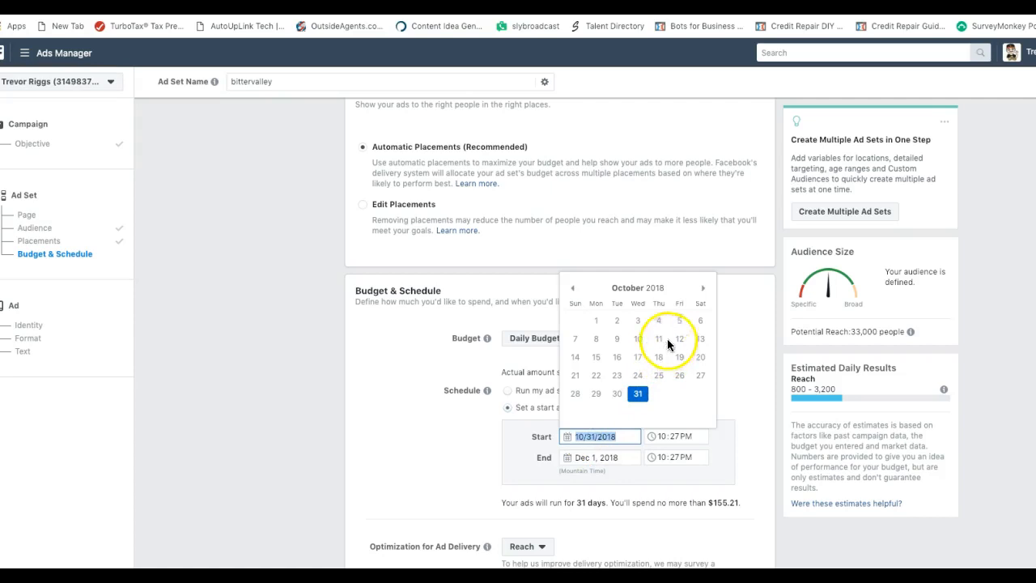
{"action": "left_click", "coordinate": [701, 288]}
{"action": "left_click", "coordinate": [658, 320]}
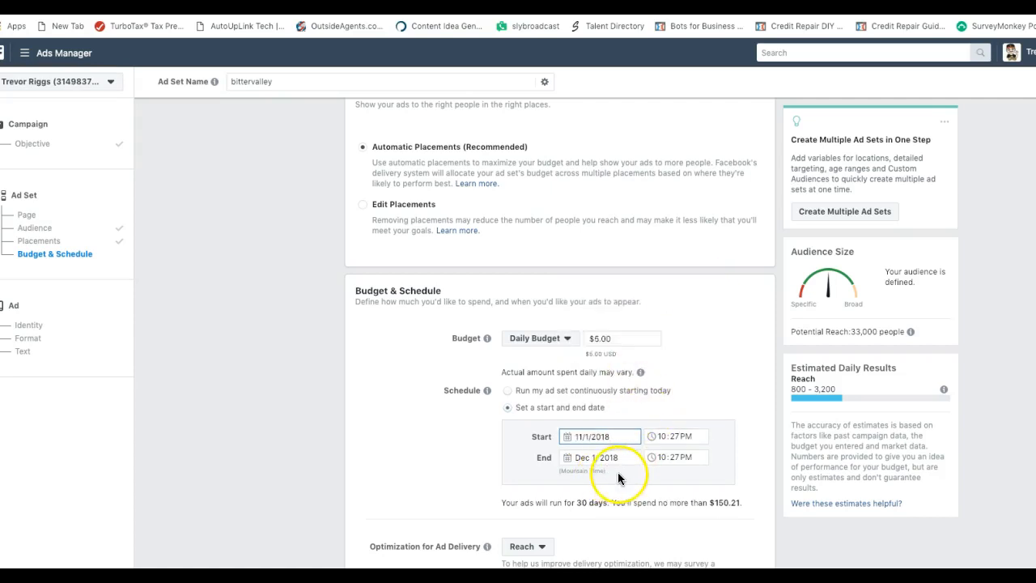
Set the end date to November 11, 2018, giving 10 days and $50.21 maximum spend
{"action": "left_click", "coordinate": [571, 459]}
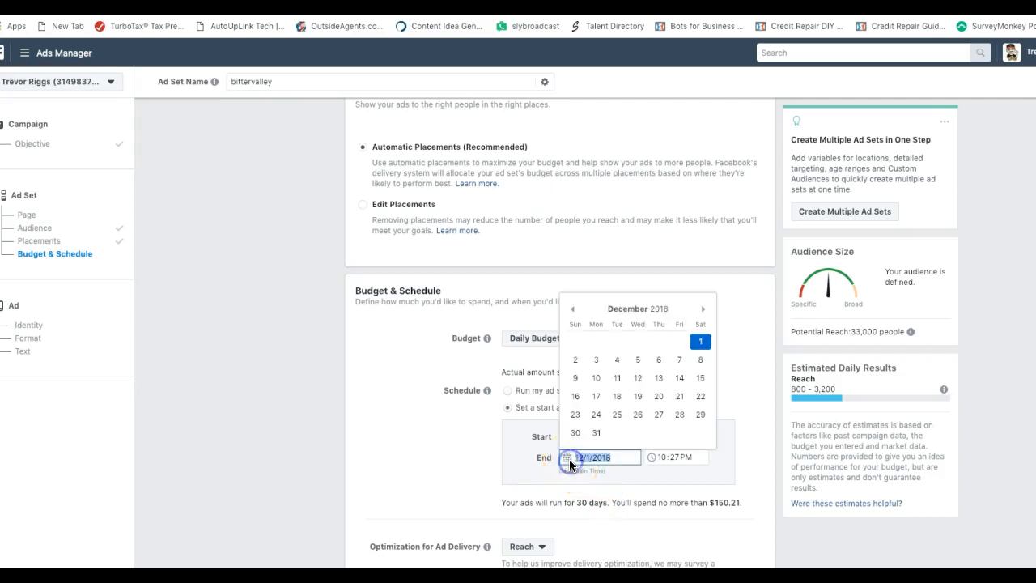
{"action": "left_click", "coordinate": [572, 310]}
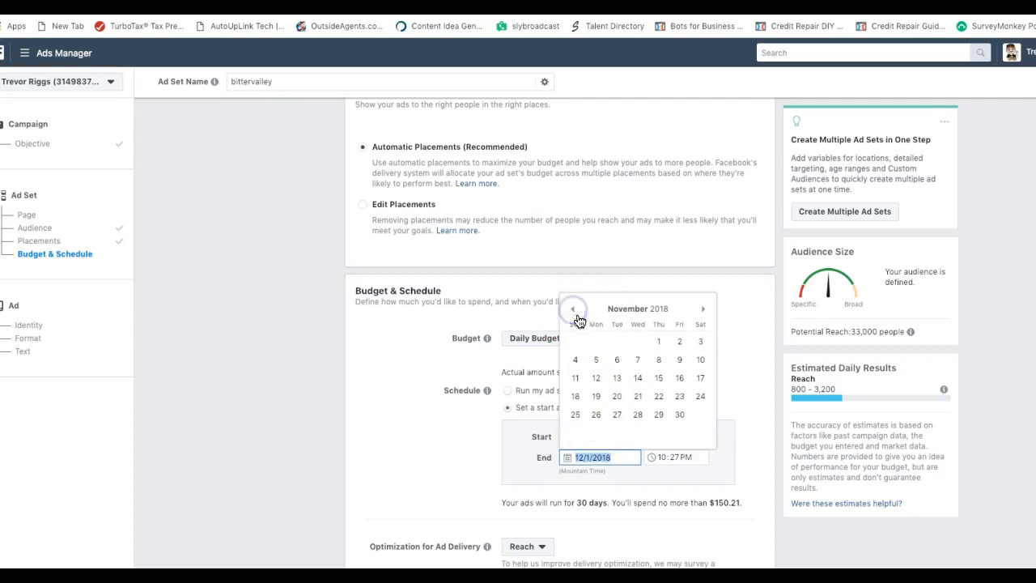
{"action": "left_click", "coordinate": [575, 378]}
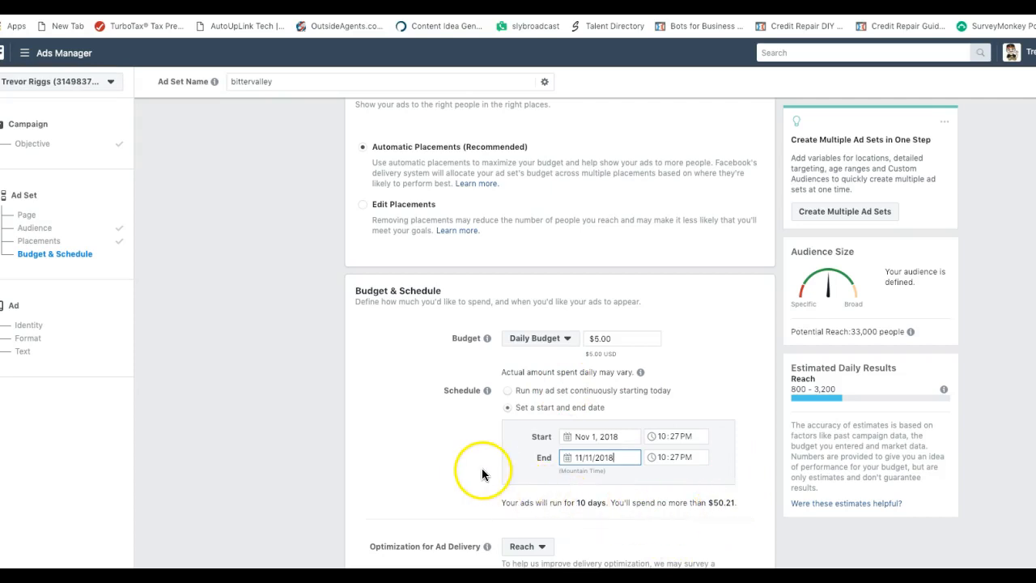
{"action": "scroll", "coordinate": [480, 471], "scroll_direction": "up", "scroll_amount": 1}
{"action": "scroll", "coordinate": [480, 471], "scroll_direction": "down", "scroll_amount": 2}
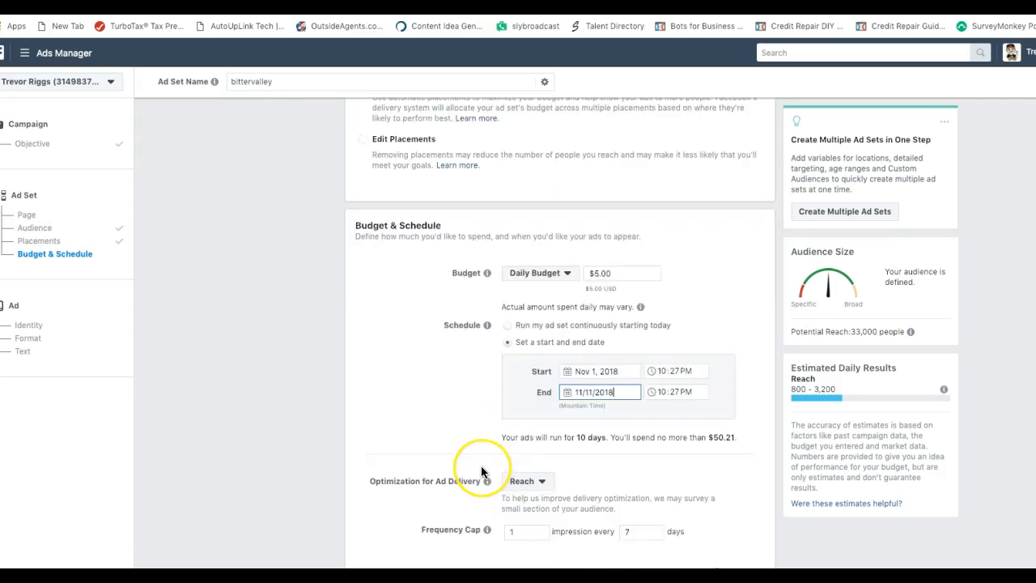
{"action": "scroll", "coordinate": [480, 472], "scroll_direction": "down", "scroll_amount": 1}
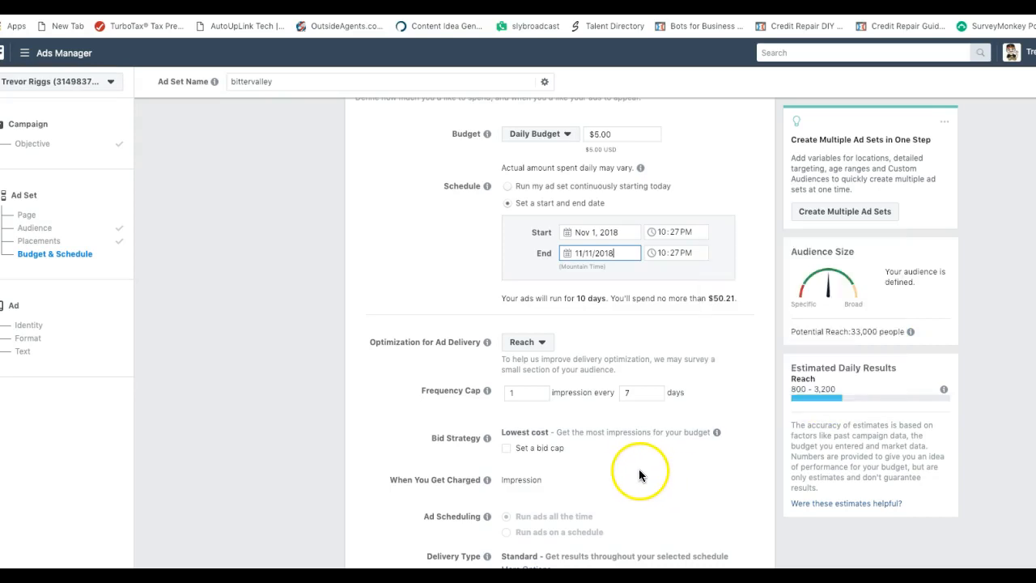
{"action": "scroll", "coordinate": [633, 469], "scroll_direction": "down", "scroll_amount": 1}
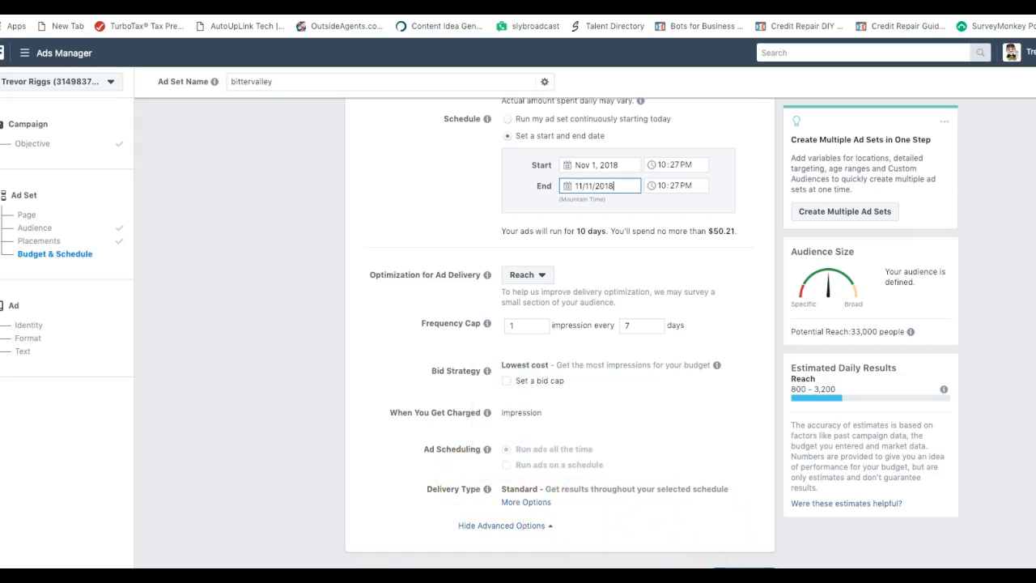
Continue to the ad level and choose Single Image as the ad format
{"action": "left_click", "coordinate": [744, 576]}
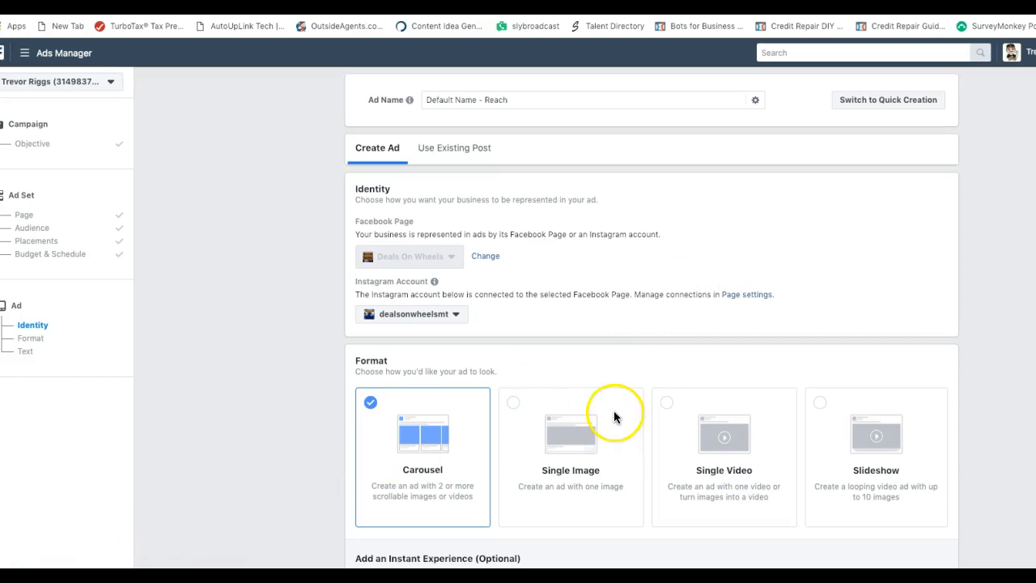
{"action": "scroll", "coordinate": [614, 417], "scroll_direction": "down", "scroll_amount": 1}
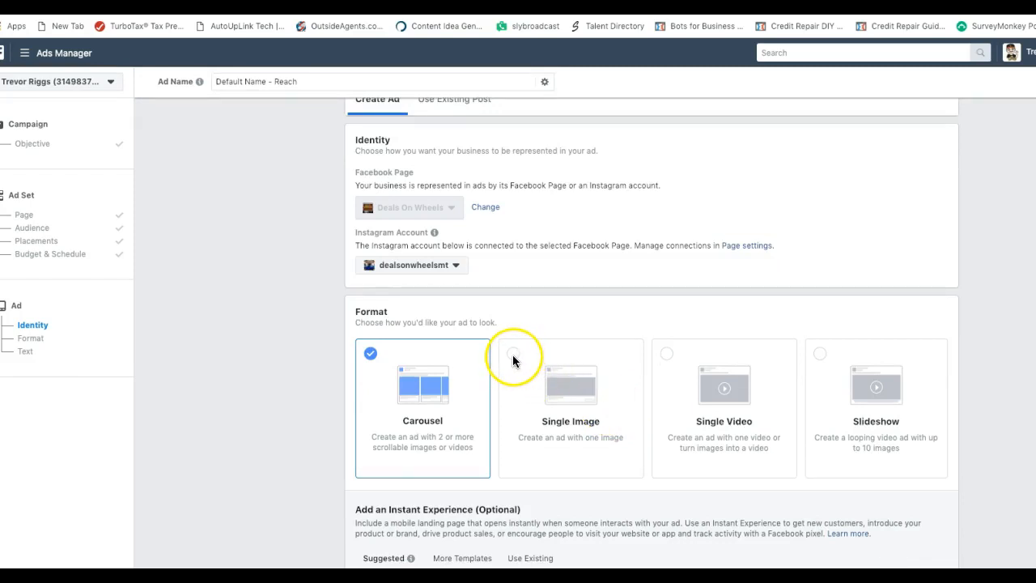
{"action": "left_click", "coordinate": [512, 360]}
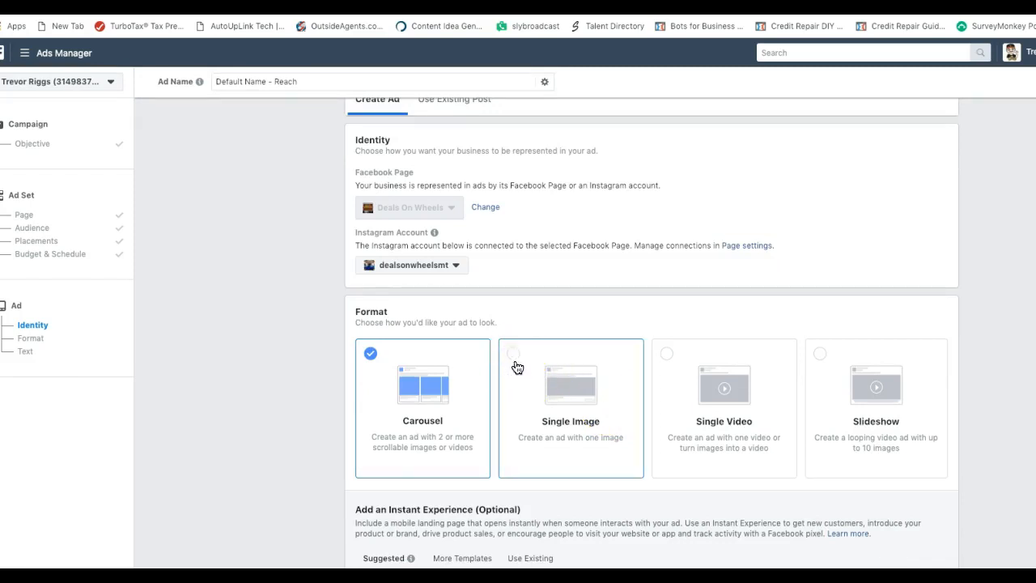
{"action": "left_click", "coordinate": [518, 366]}
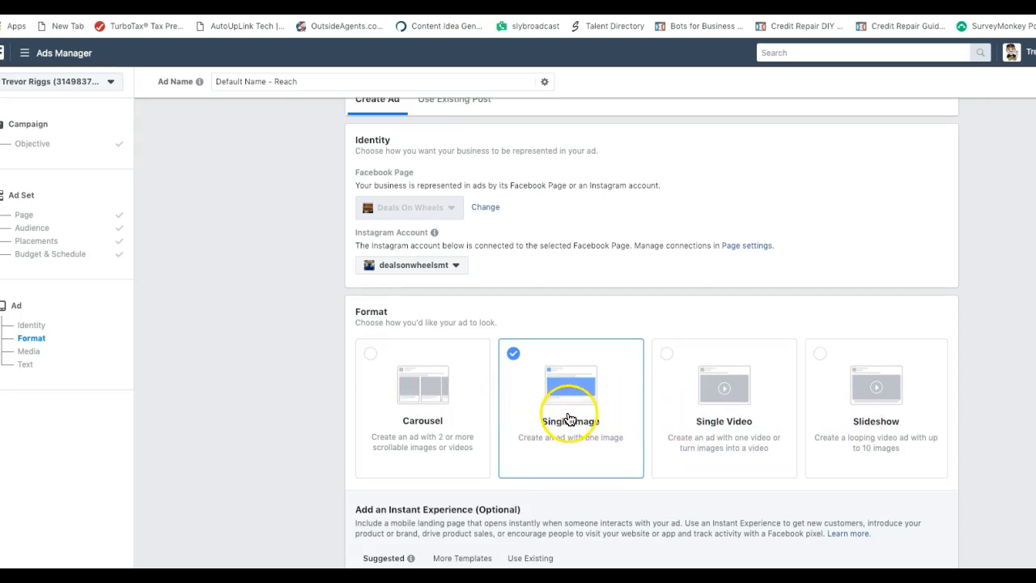
Bring up the Images section, where a 1920 × 1042 moon-and-bats image covers 8 placements
{"action": "scroll", "coordinate": [570, 418], "scroll_direction": "down", "scroll_amount": 1}
{"action": "scroll", "coordinate": [570, 418], "scroll_direction": "down", "scroll_amount": 2}
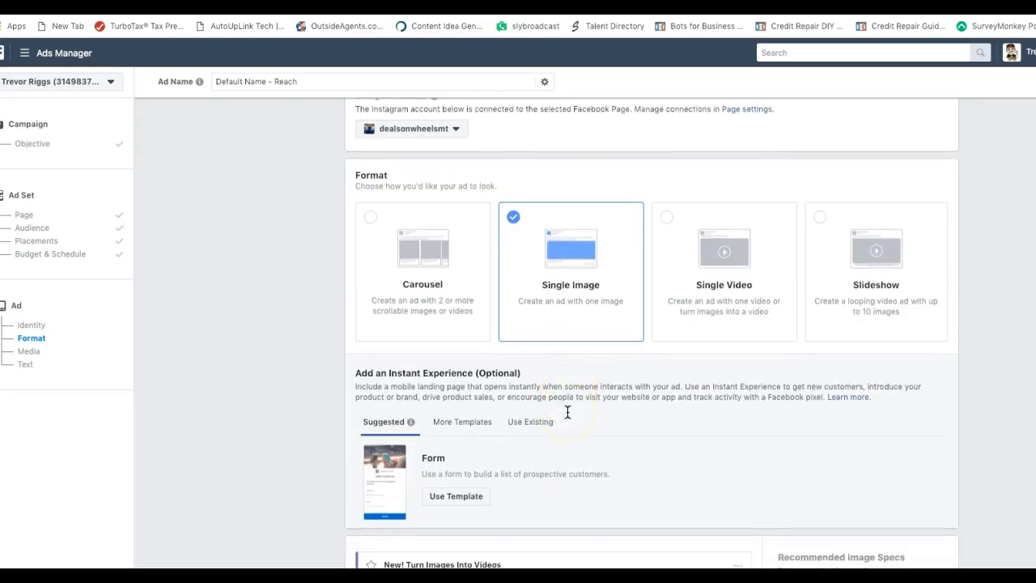
{"action": "scroll", "coordinate": [567, 411], "scroll_direction": "down", "scroll_amount": 1}
{"action": "left_click", "coordinate": [567, 409]}
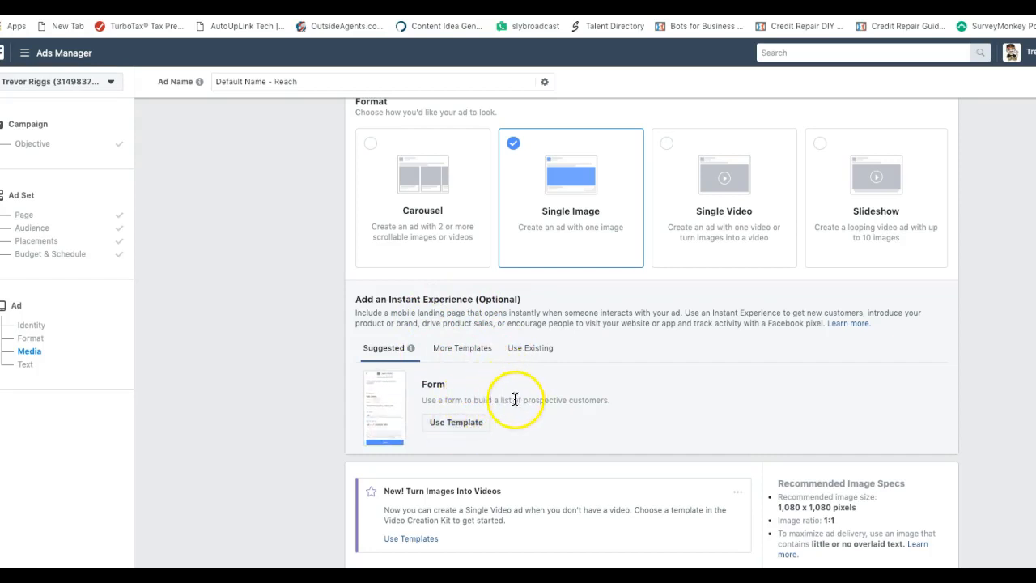
{"action": "scroll", "coordinate": [516, 396], "scroll_direction": "down", "scroll_amount": 3}
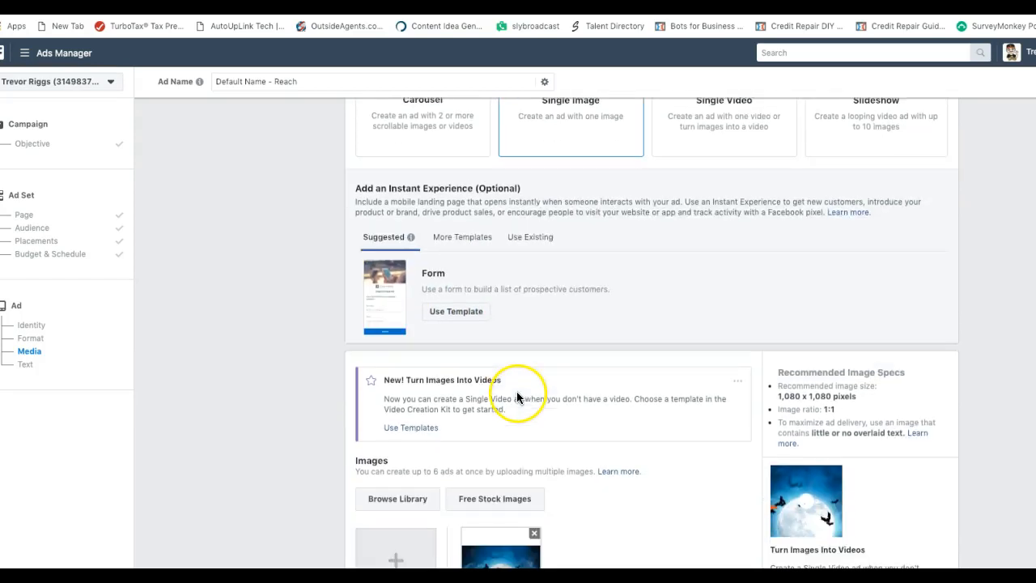
{"action": "scroll", "coordinate": [516, 396], "scroll_direction": "down", "scroll_amount": 1}
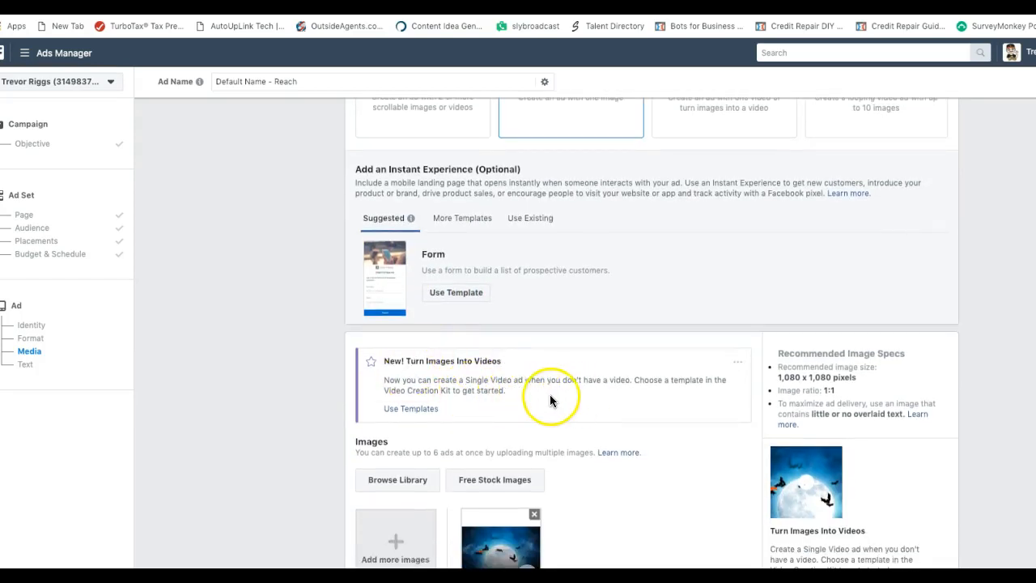
{"action": "scroll", "coordinate": [550, 400], "scroll_direction": "down", "scroll_amount": 2}
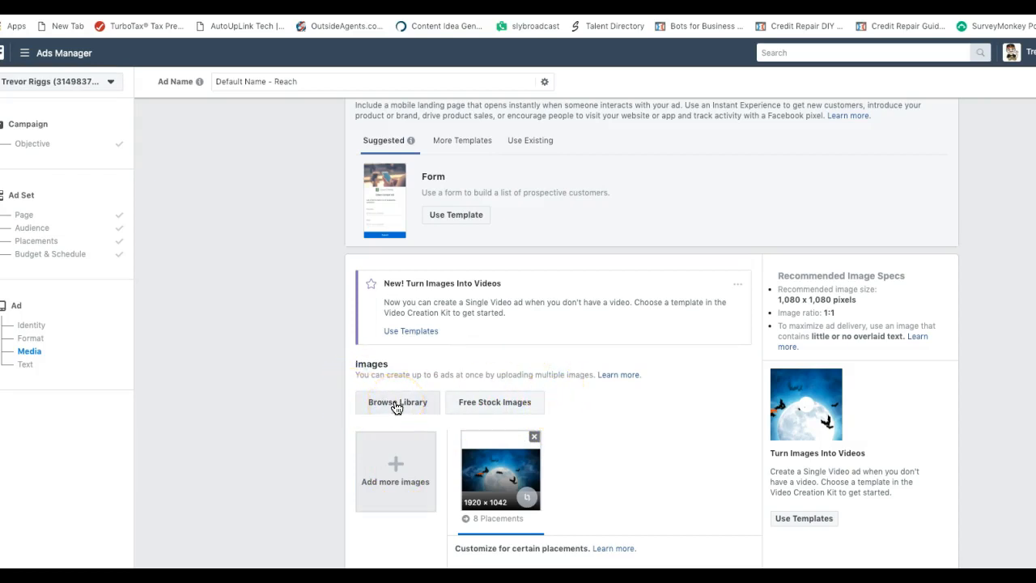
{"action": "scroll", "coordinate": [557, 390], "scroll_direction": "down", "scroll_amount": 2}
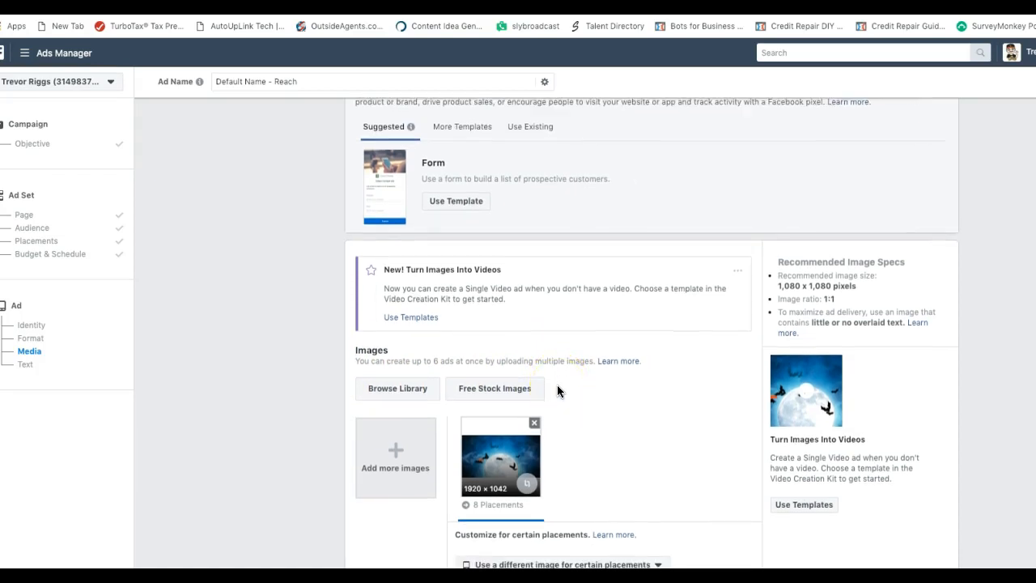
Add library photo 20181029_100602.jpg (2048 × 1536) as a second image, creating Ad 1 and Ad 2
{"action": "left_click", "coordinate": [398, 372]}
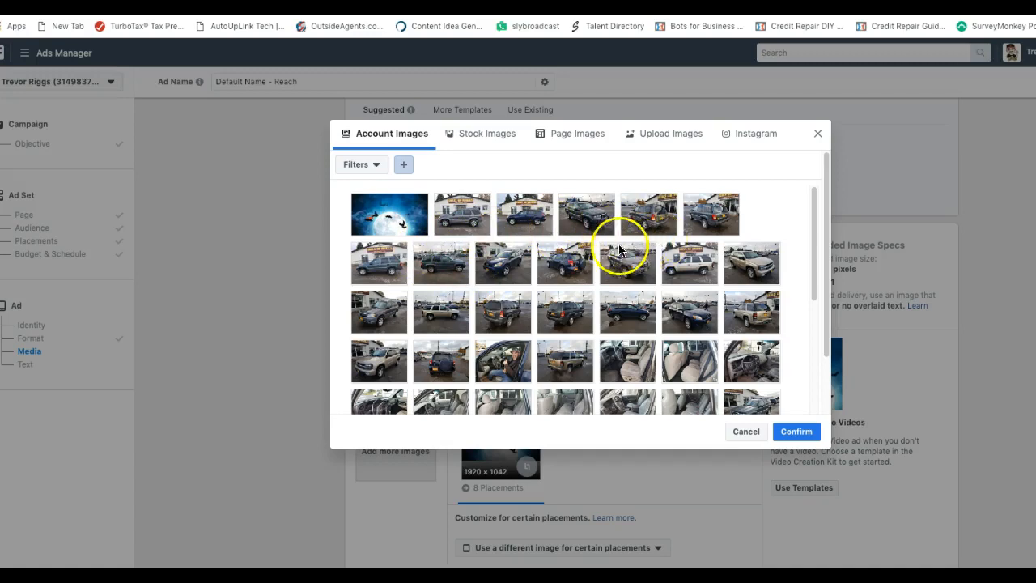
{"action": "left_click", "coordinate": [675, 134]}
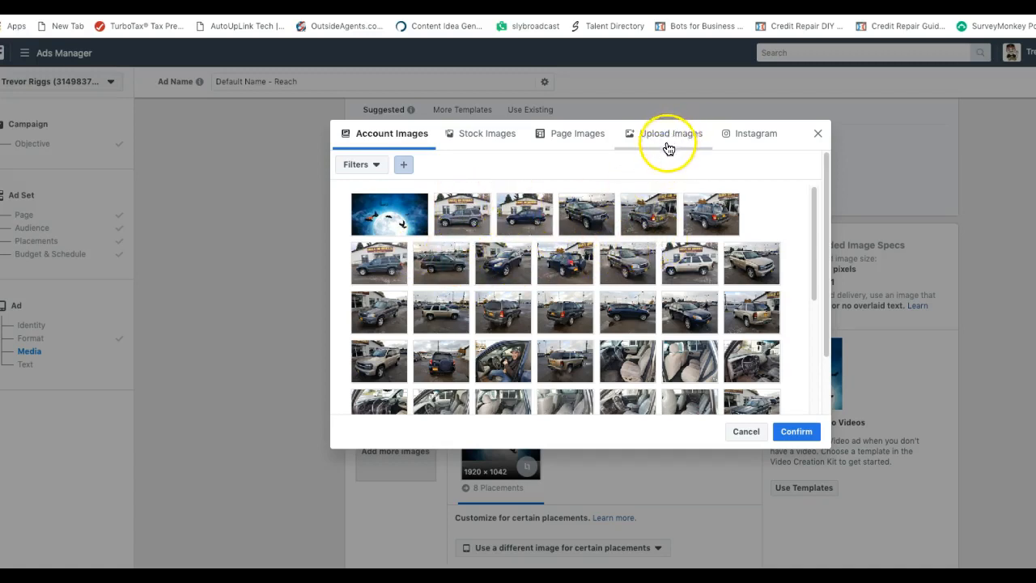
{"action": "left_click", "coordinate": [664, 140]}
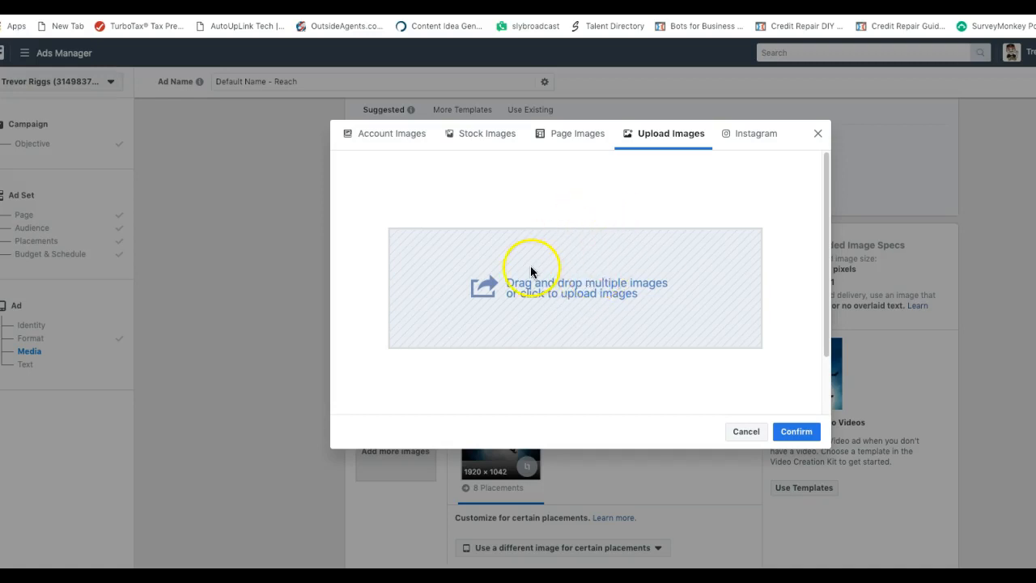
{"action": "left_click", "coordinate": [396, 137]}
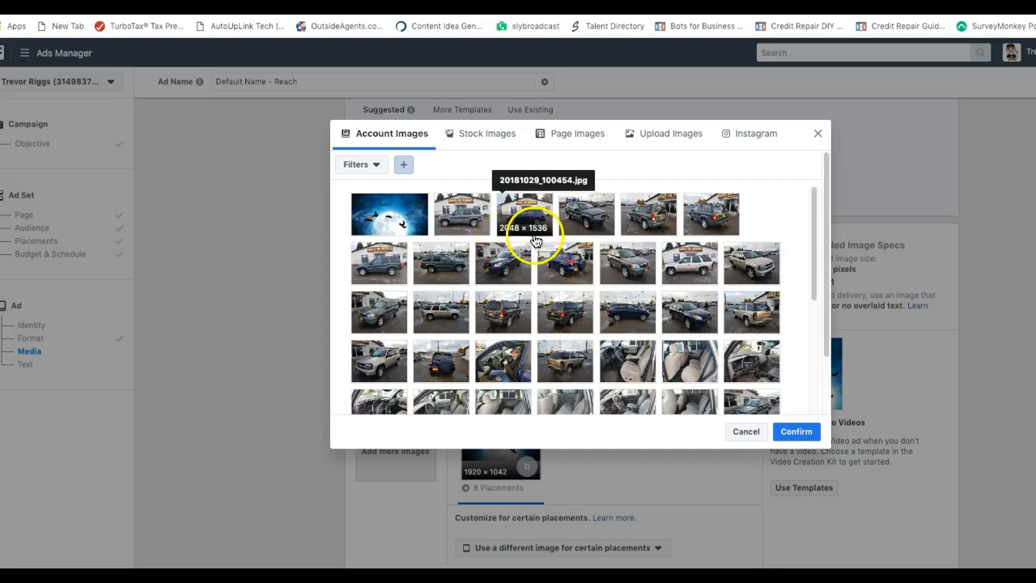
{"action": "left_click", "coordinate": [502, 364]}
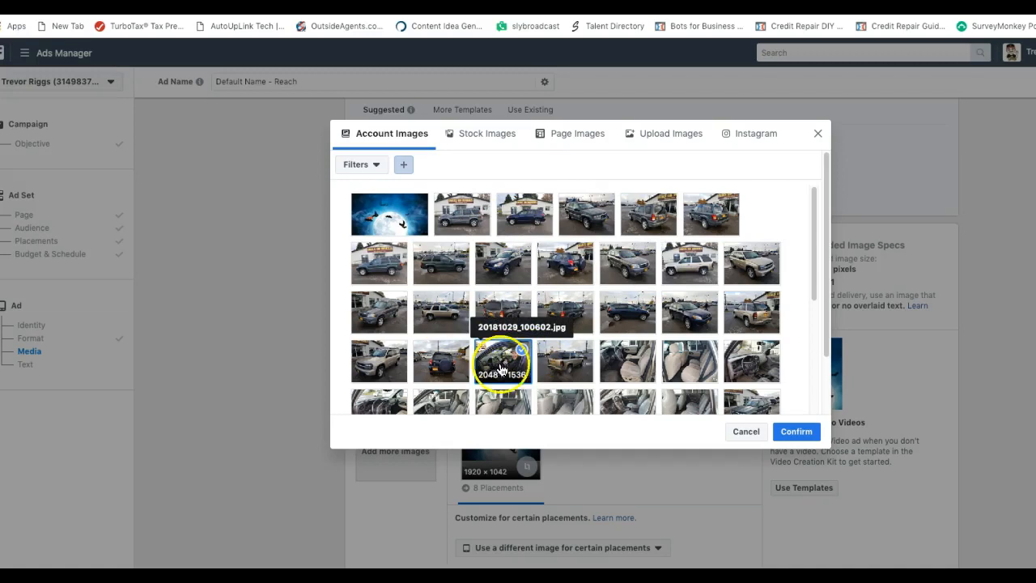
{"action": "left_click", "coordinate": [796, 432]}
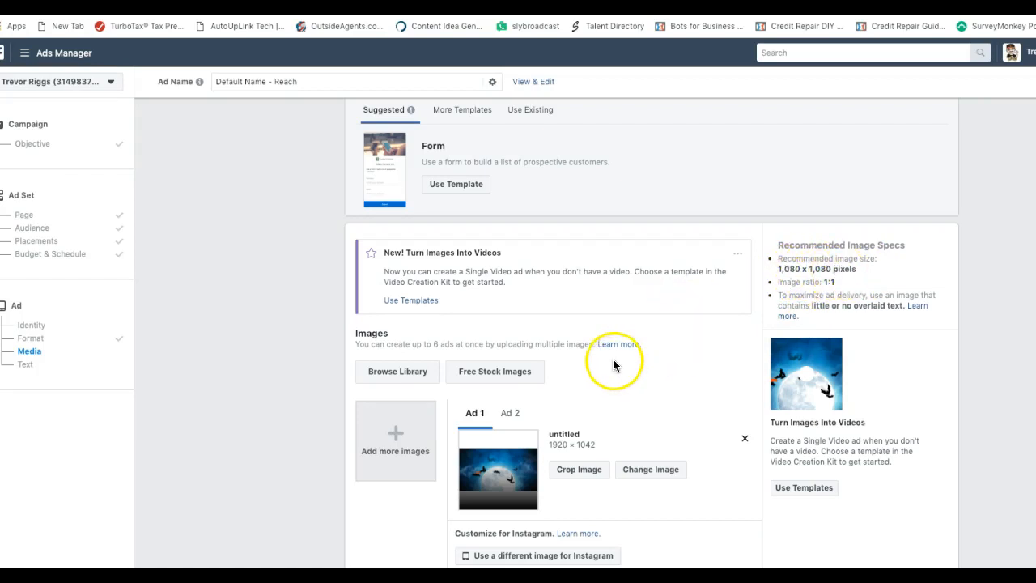
Swap Ad 1's image for the car-interior photo, then open the file picker on Downloads
{"action": "scroll", "coordinate": [612, 360], "scroll_direction": "down", "scroll_amount": 2}
{"action": "scroll", "coordinate": [613, 364], "scroll_direction": "down", "scroll_amount": 3}
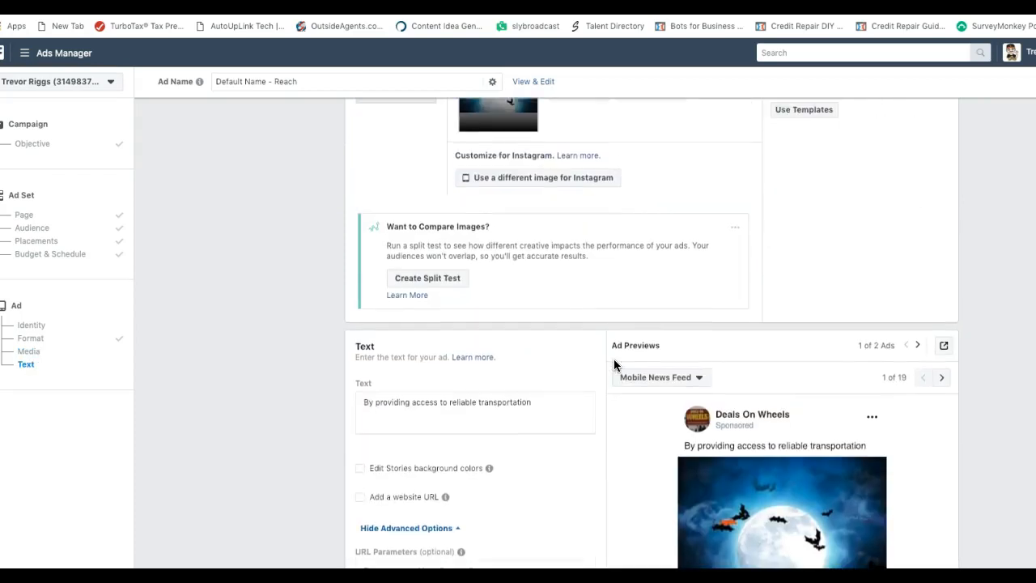
{"action": "scroll", "coordinate": [614, 364], "scroll_direction": "up", "scroll_amount": 2}
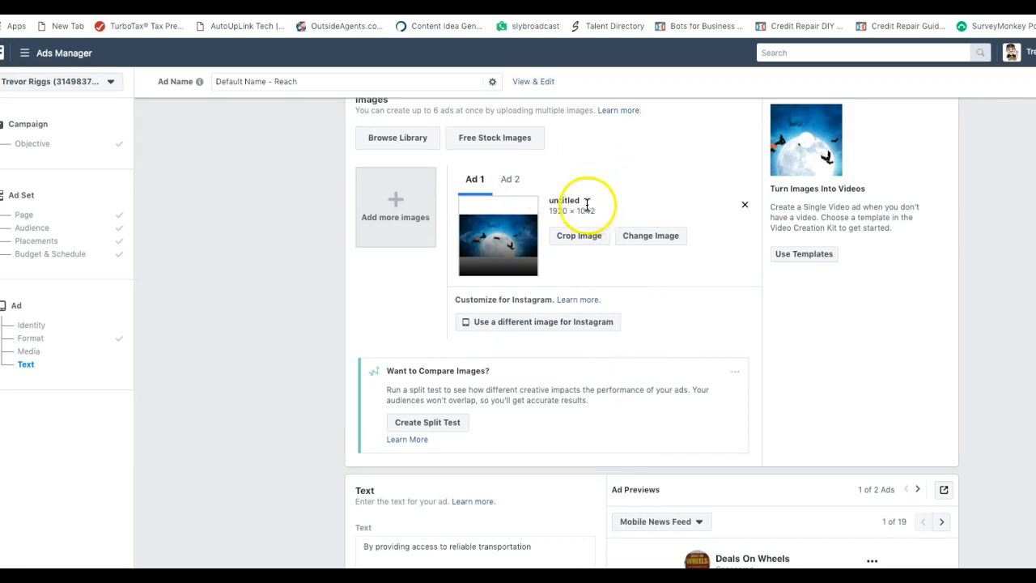
{"action": "left_click", "coordinate": [637, 235]}
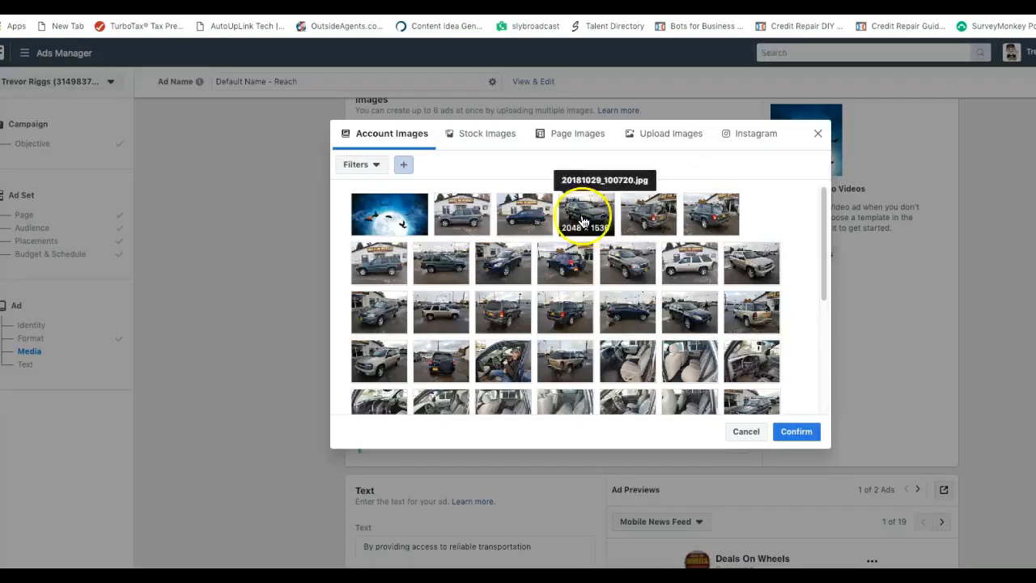
{"action": "left_click", "coordinate": [505, 362]}
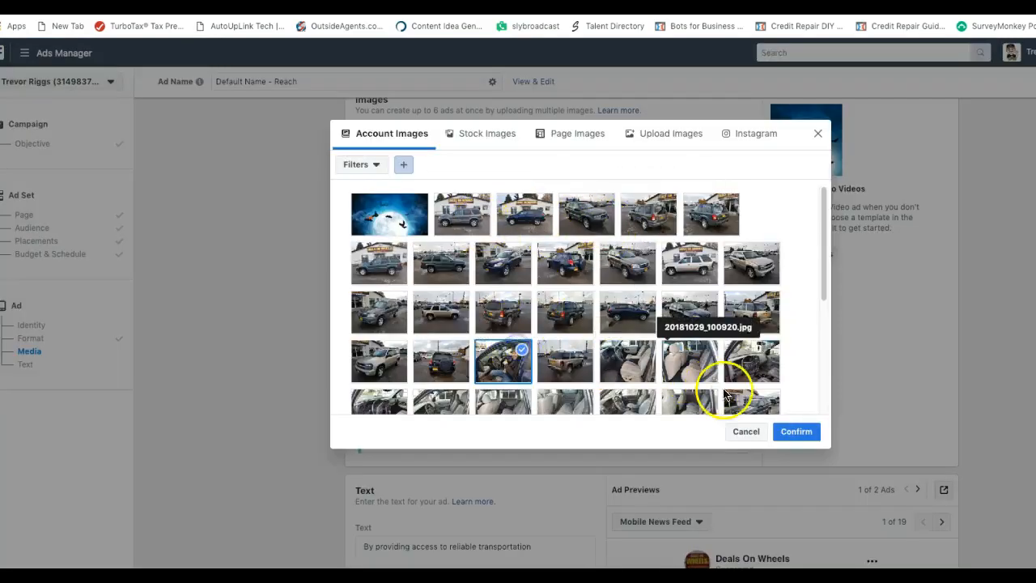
{"action": "left_click", "coordinate": [789, 430]}
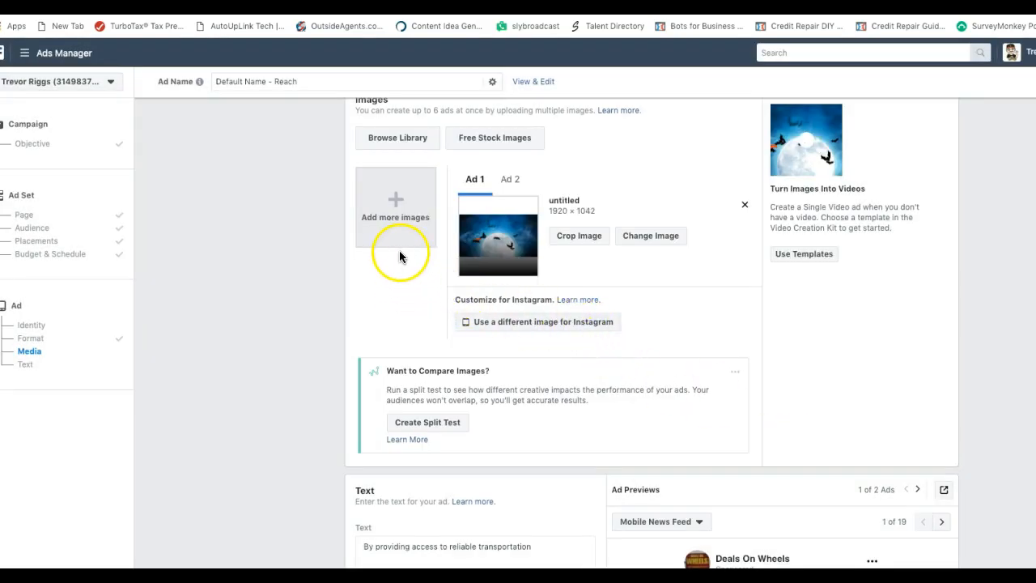
{"action": "left_click", "coordinate": [395, 208]}
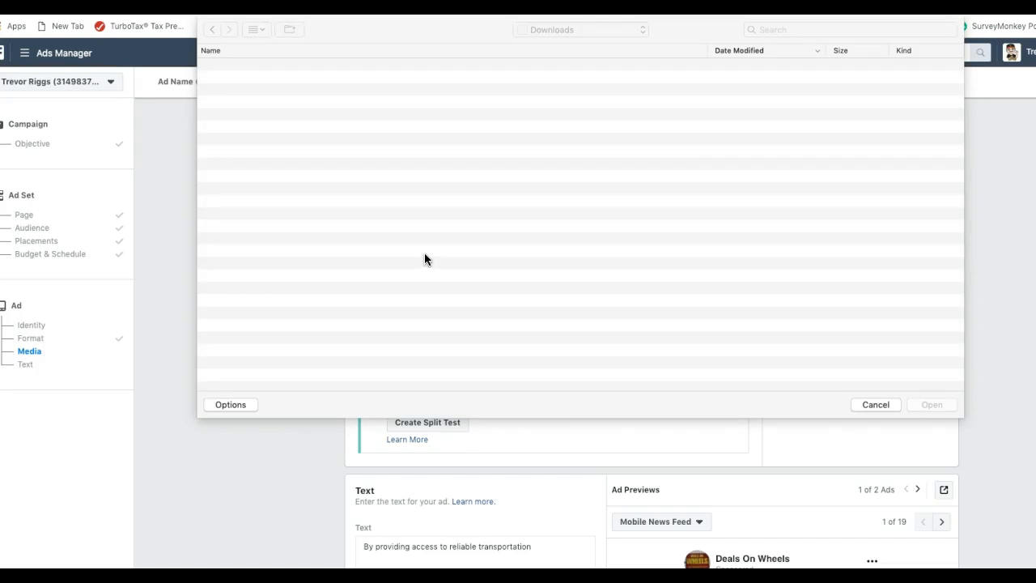
Browse the Downloads file list, then cancel the file dialog without adding an image
{"action": "left_click", "coordinate": [397, 227]}
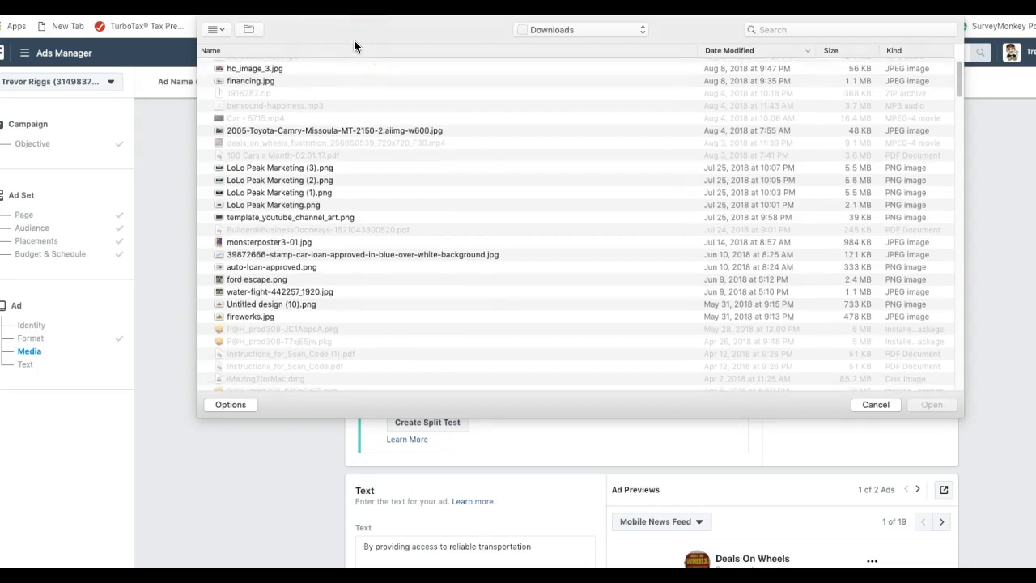
{"action": "left_click", "coordinate": [875, 404]}
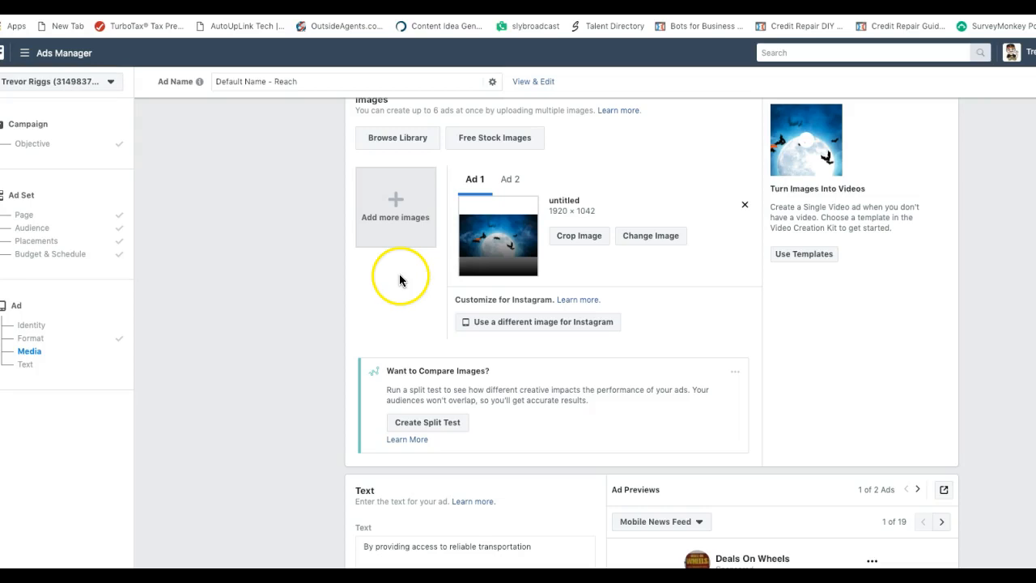
Remove the moon-and-bats image so only the 2048 × 1536 car-interior photo remains
{"action": "left_click", "coordinate": [650, 237]}
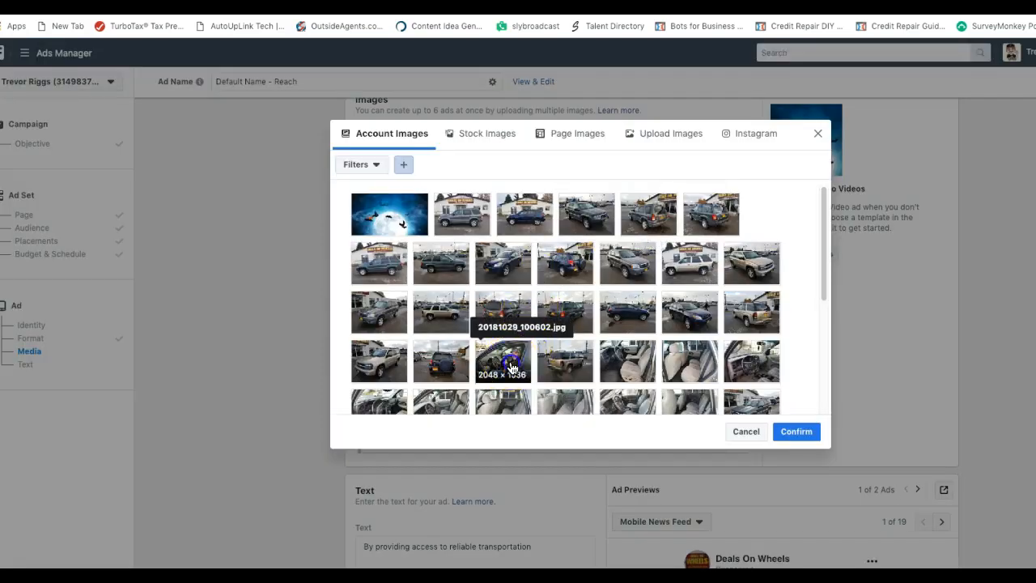
{"action": "left_click", "coordinate": [795, 431]}
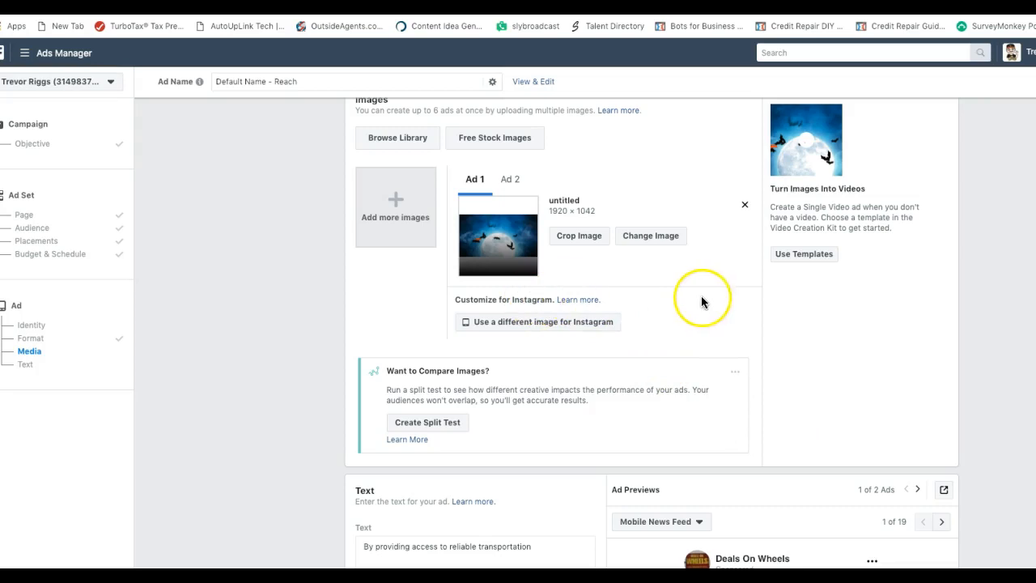
{"action": "scroll", "coordinate": [682, 299], "scroll_direction": "down", "scroll_amount": 2}
{"action": "scroll", "coordinate": [682, 299], "scroll_direction": "down", "scroll_amount": 1}
{"action": "scroll", "coordinate": [683, 293], "scroll_direction": "up", "scroll_amount": 2}
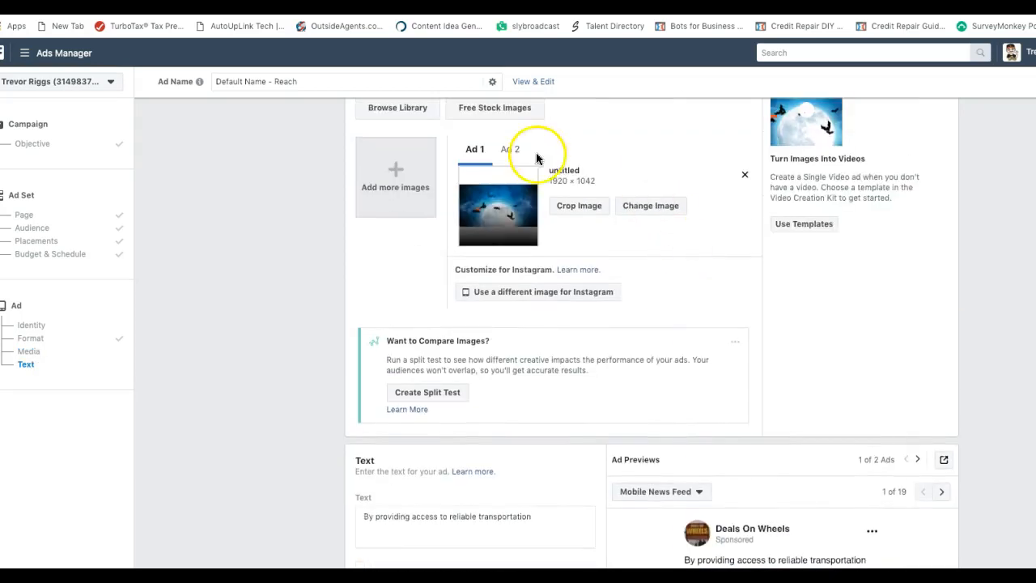
{"action": "scroll", "coordinate": [576, 172], "scroll_direction": "up", "scroll_amount": 2}
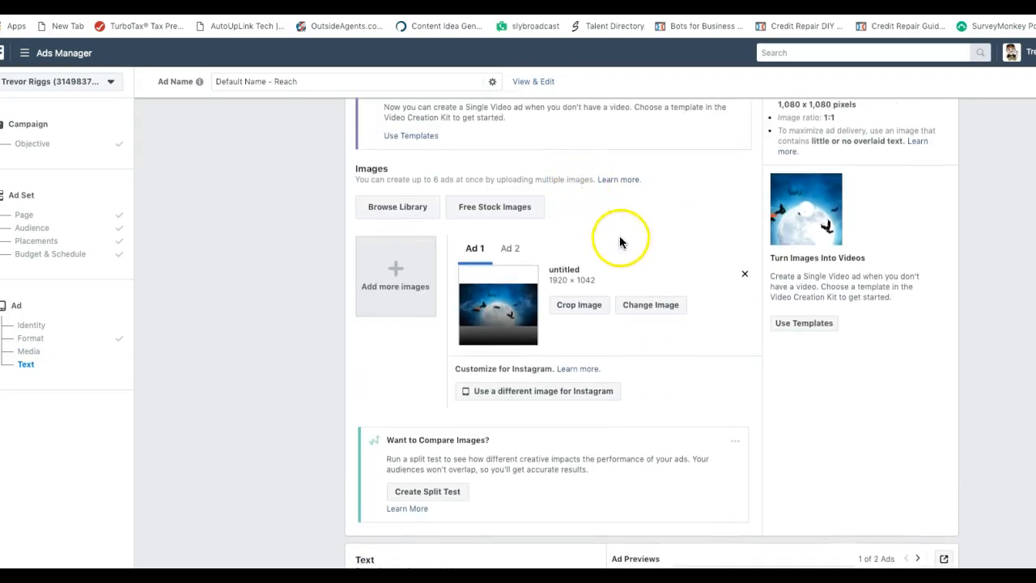
{"action": "left_click", "coordinate": [745, 278]}
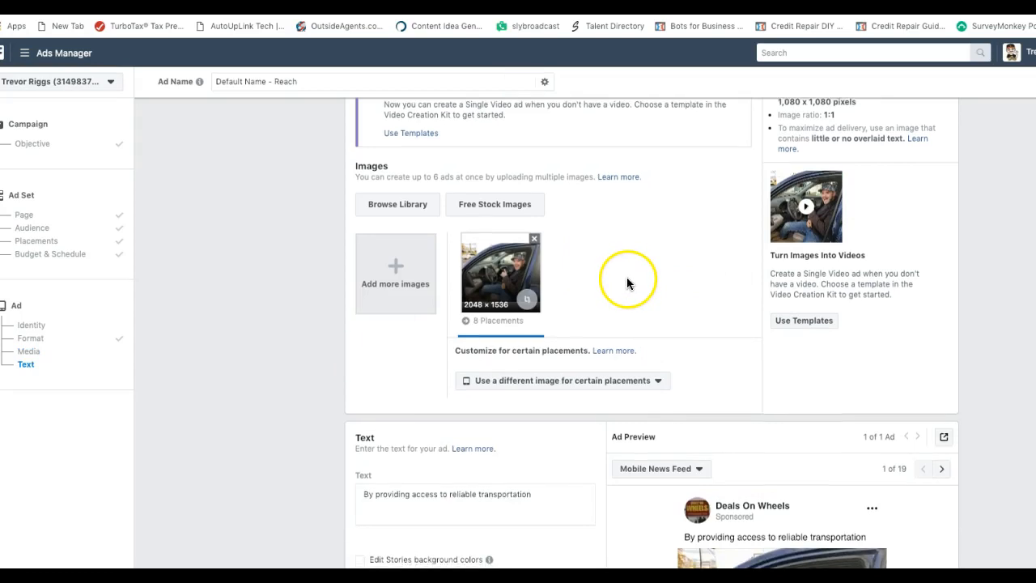
{"action": "scroll", "coordinate": [627, 283], "scroll_direction": "down", "scroll_amount": 2}
{"action": "scroll", "coordinate": [625, 278], "scroll_direction": "down", "scroll_amount": 1}
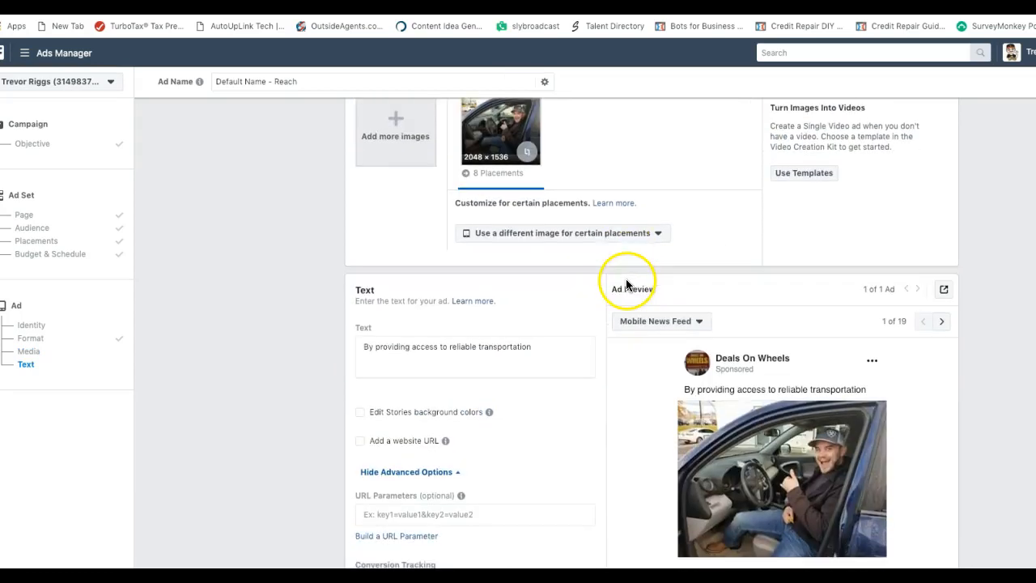
{"action": "scroll", "coordinate": [625, 280], "scroll_direction": "down", "scroll_amount": 1}
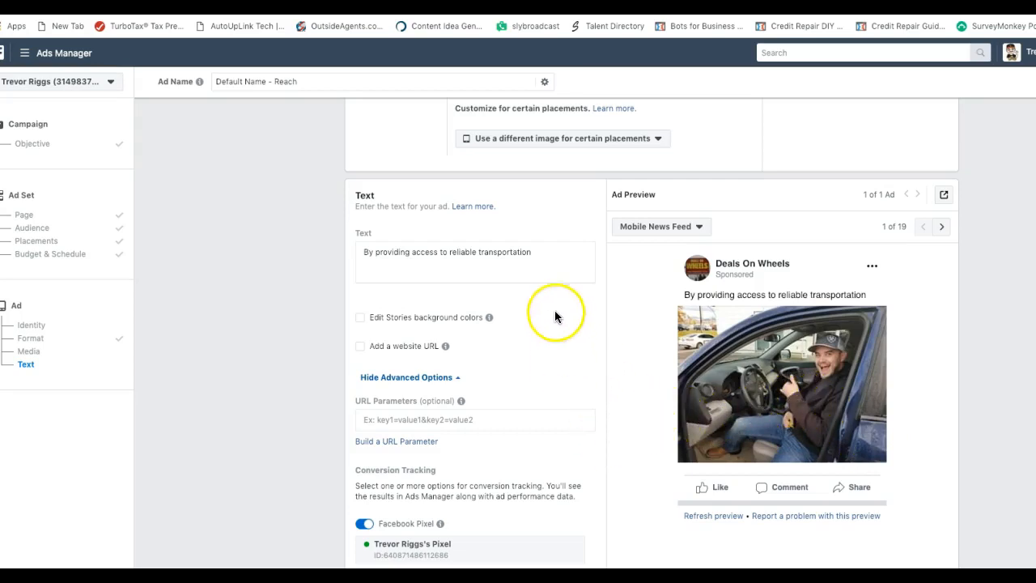
{"action": "scroll", "coordinate": [574, 279], "scroll_direction": "down", "scroll_amount": 2}
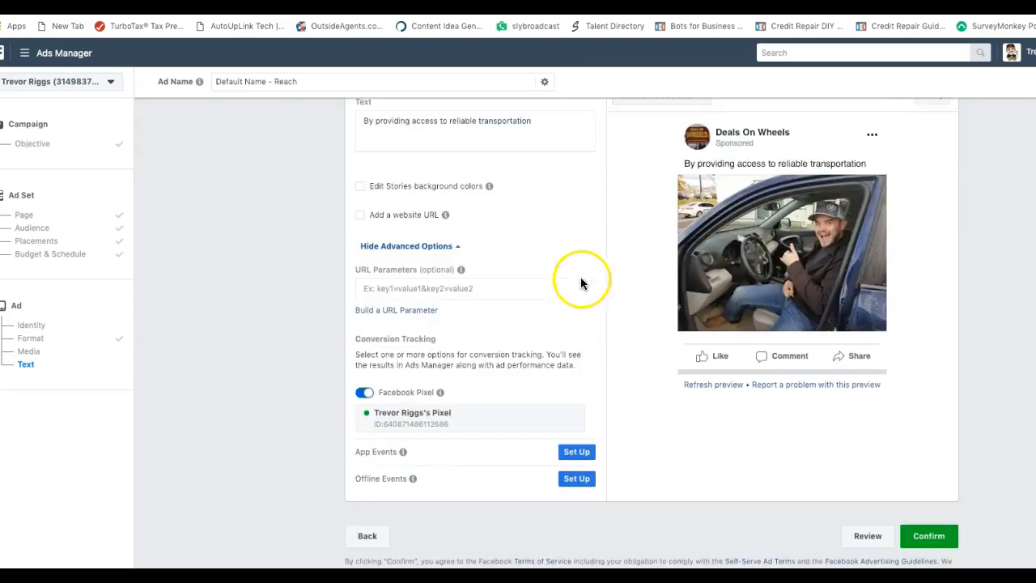
{"action": "scroll", "coordinate": [583, 243], "scroll_direction": "up", "scroll_amount": 2}
{"action": "scroll", "coordinate": [583, 242], "scroll_direction": "up", "scroll_amount": 2}
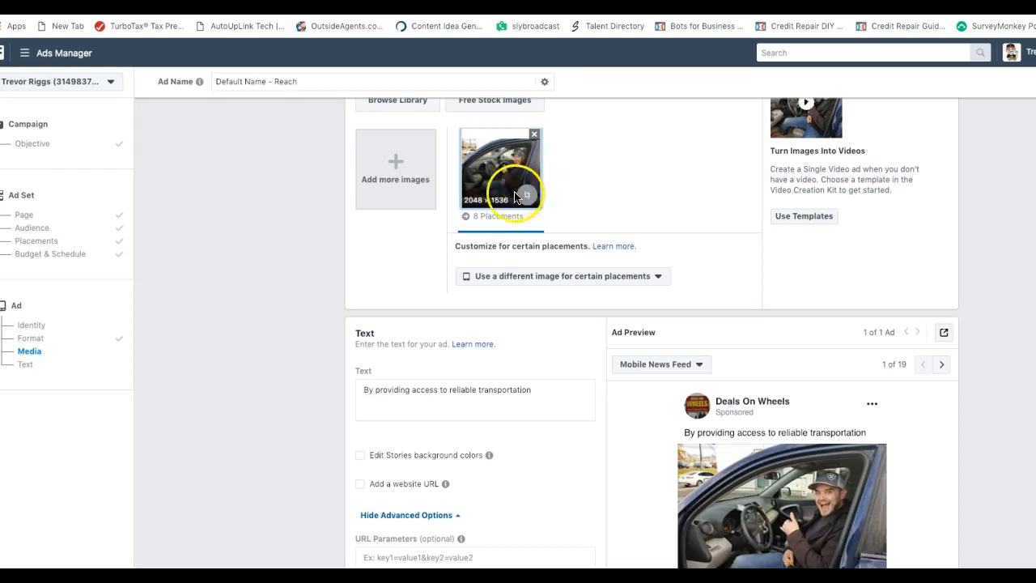
{"action": "scroll", "coordinate": [573, 195], "scroll_direction": "up", "scroll_amount": 1}
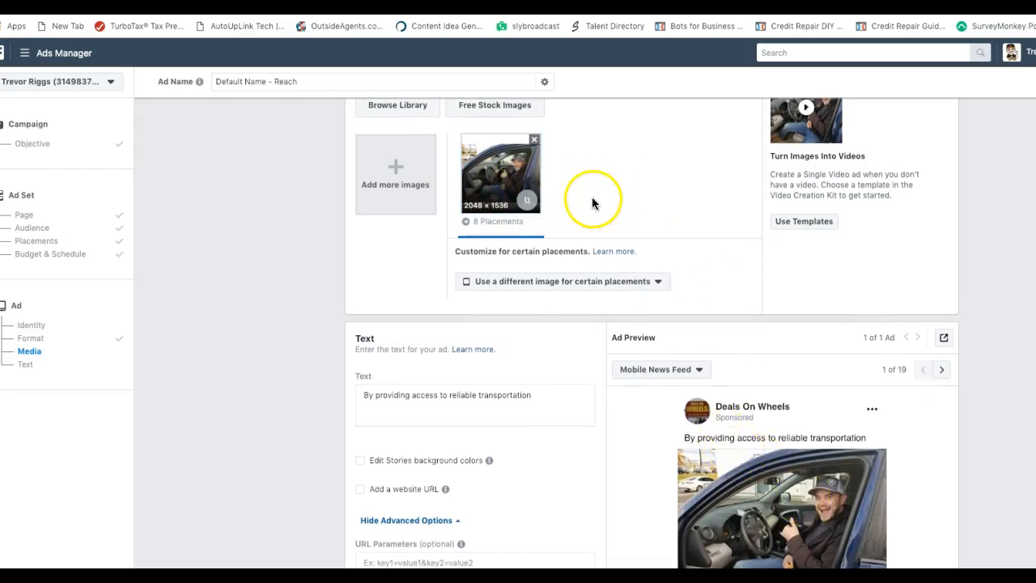
{"action": "scroll", "coordinate": [590, 199], "scroll_direction": "down", "scroll_amount": 2}
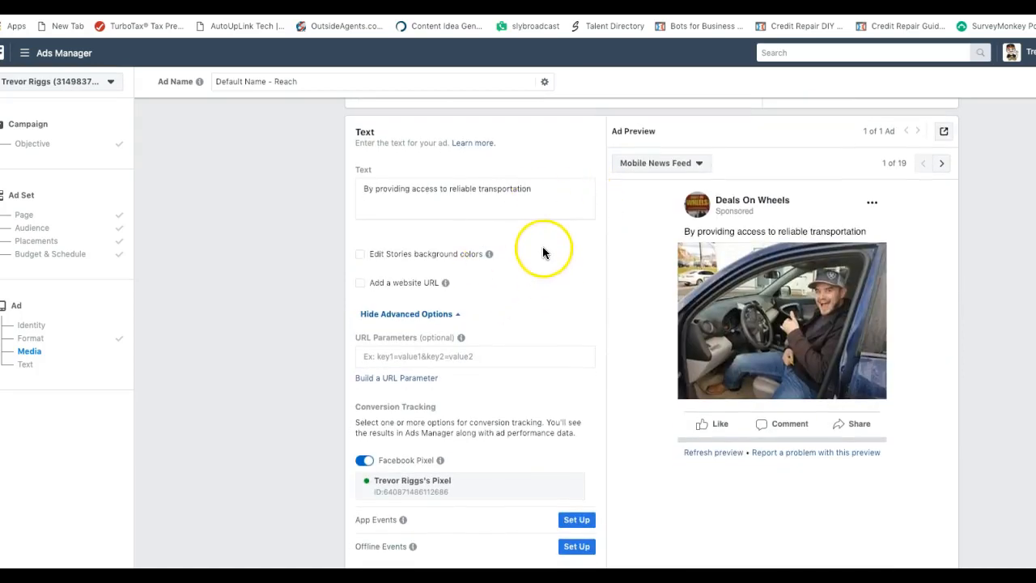
{"action": "left_click", "coordinate": [539, 189]}
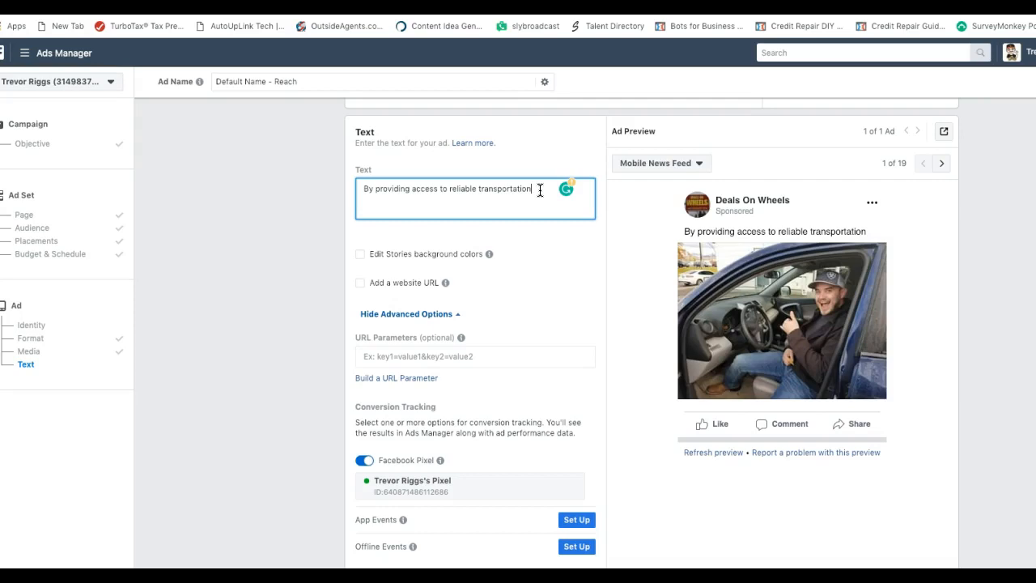
Turn Grammarly off for this site until the next visit
{"action": "left_click", "coordinate": [549, 189]}
{"action": "left_click", "coordinate": [544, 188]}
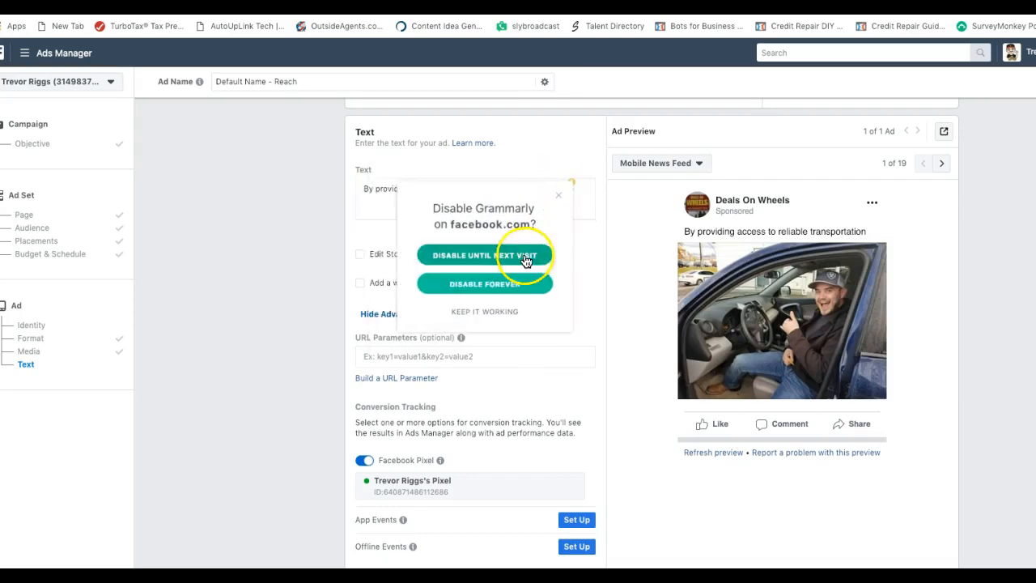
{"action": "left_click", "coordinate": [496, 262]}
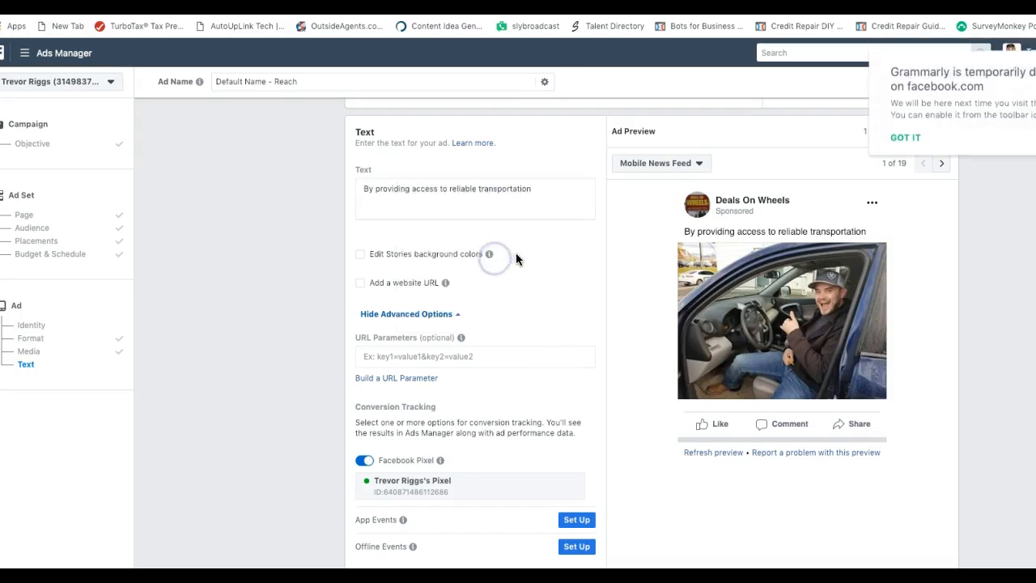
{"action": "left_click", "coordinate": [537, 191]}
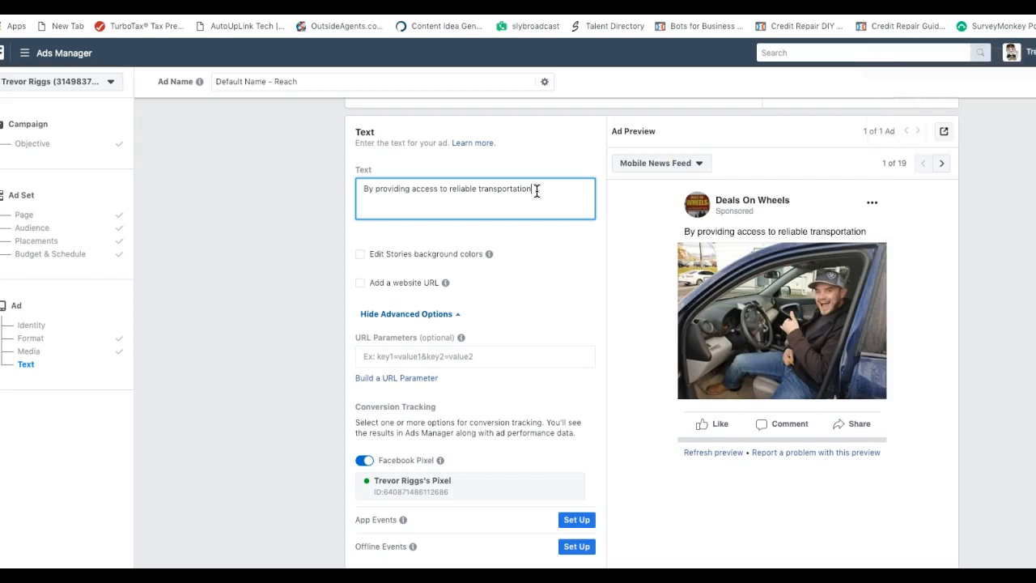
Add copy about daily bad-credit loan approvals and helping dozens of local families into reliable vehicles
{"action": "type", "text": "we help people with"}
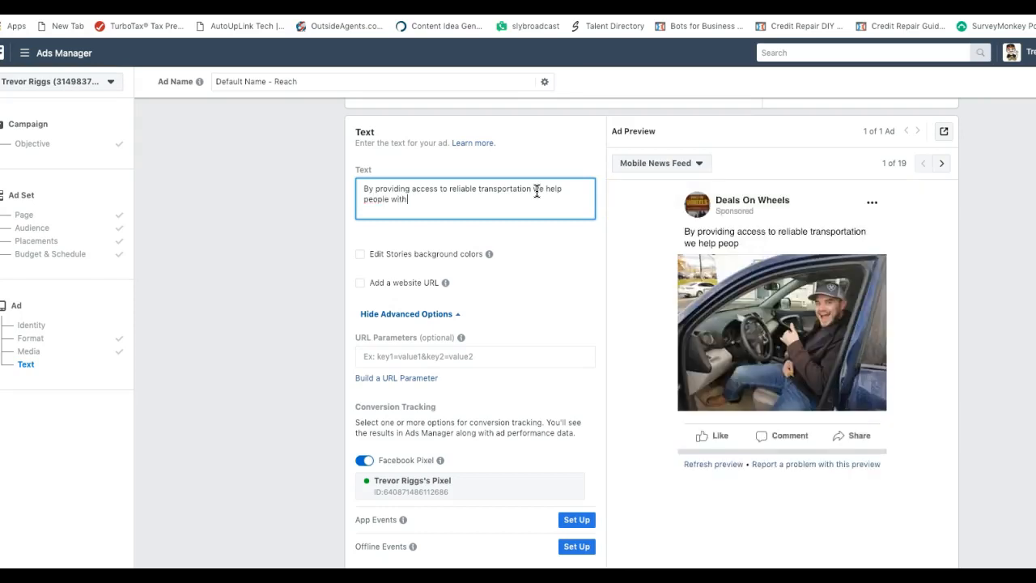
{"action": "type", "text": " bad cr"}
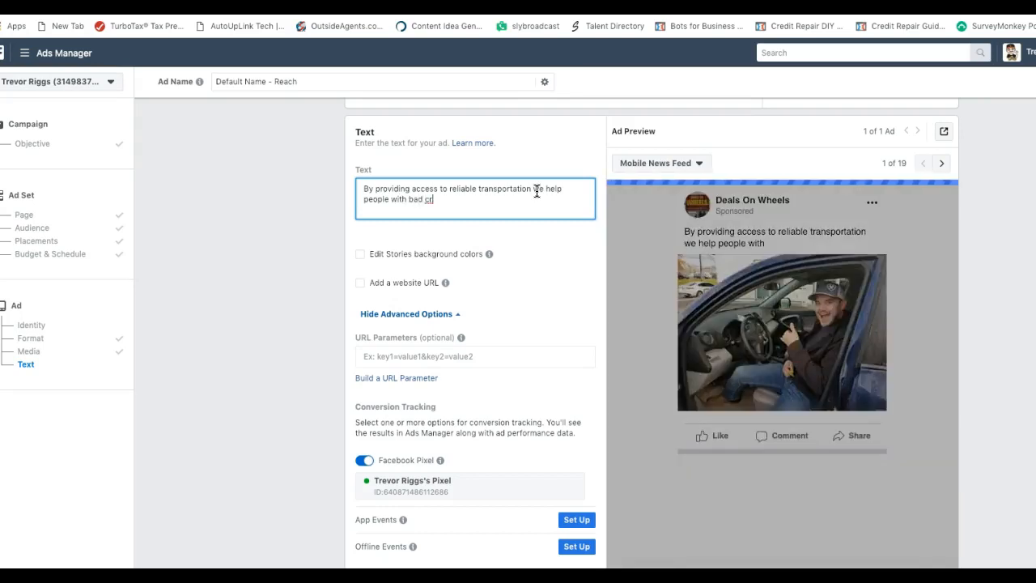
{"action": "type", "text": "re"}
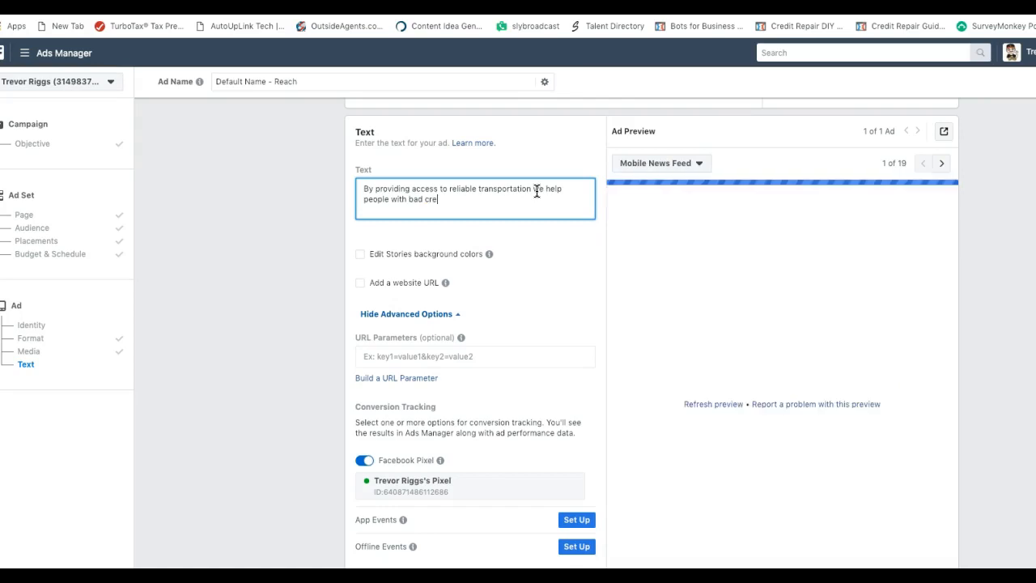
{"action": "type", "text": "dit get approve"}
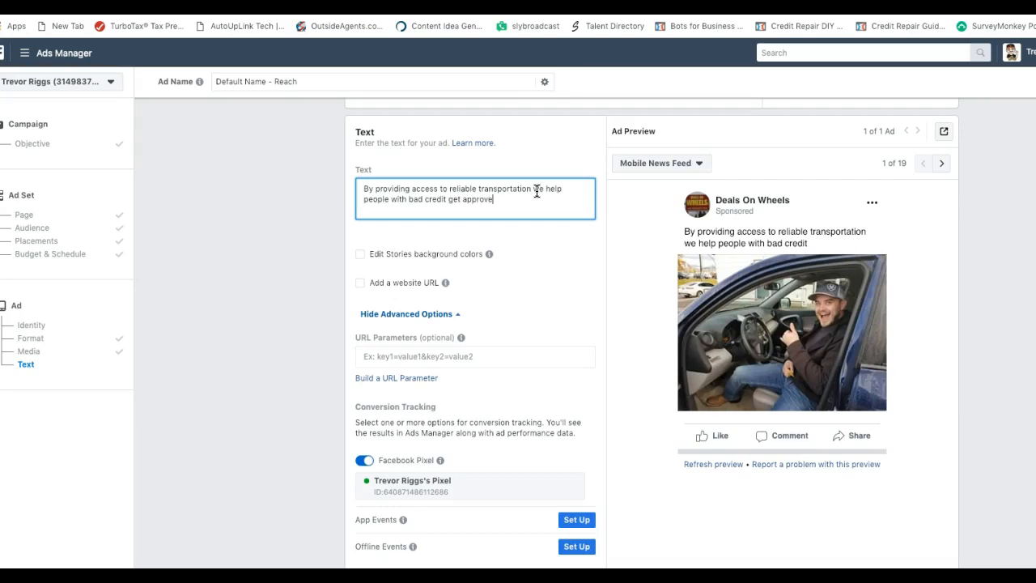
{"action": "type", "text": " for loans every day"}
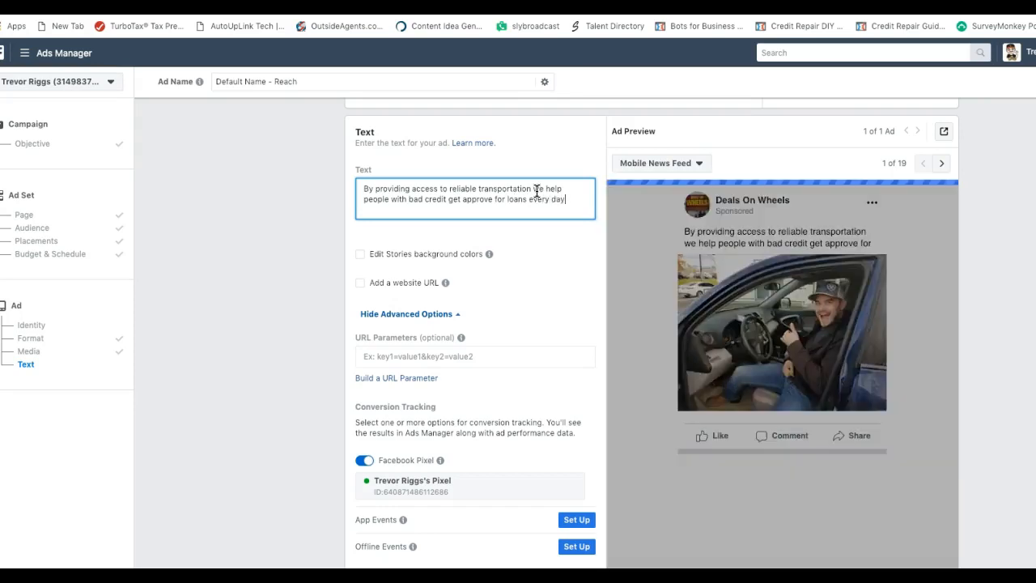
{"action": "type", "text": "."}
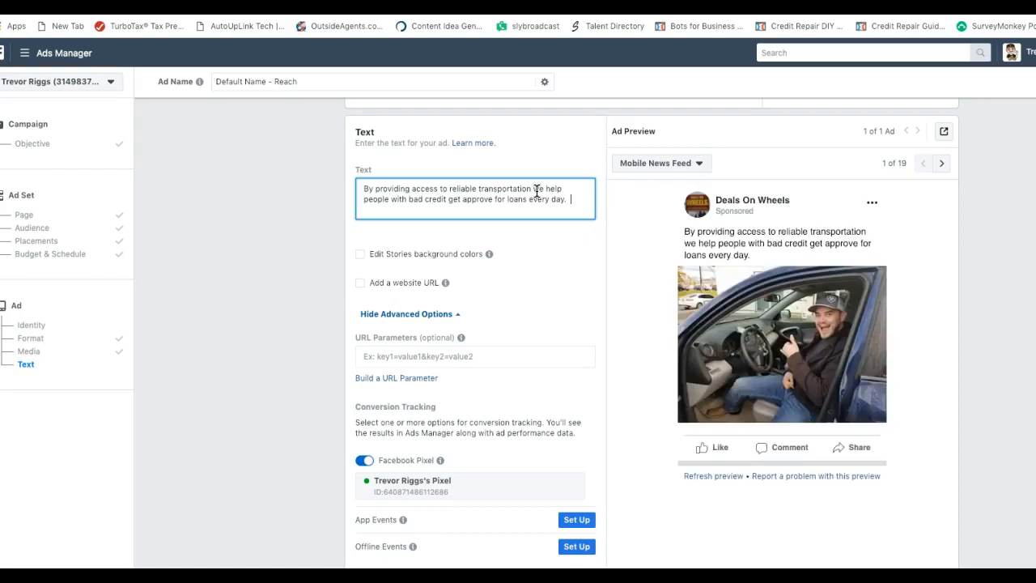
{"action": "key", "text": "Return"}
{"action": "type", "text": "Lean"}
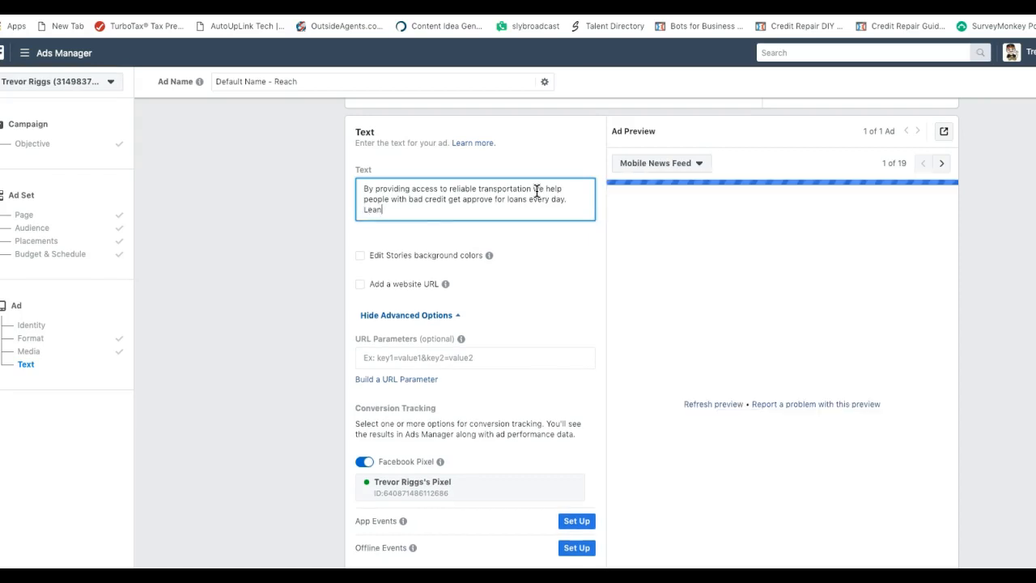
{"action": "key", "text": "BackSpace"}
{"action": "type", "text": "rn how"}
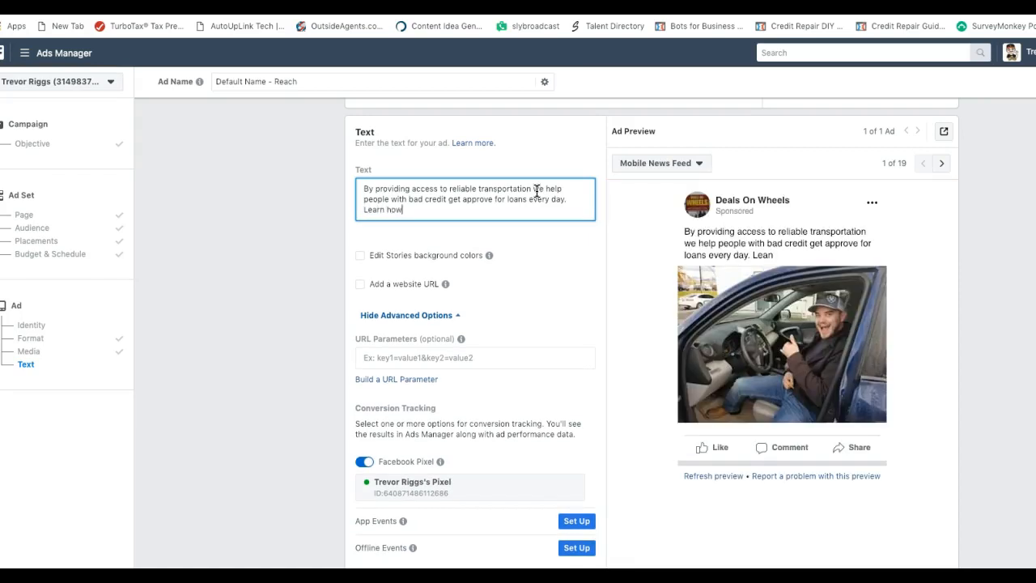
{"action": "type", "text": " we were abel to help"}
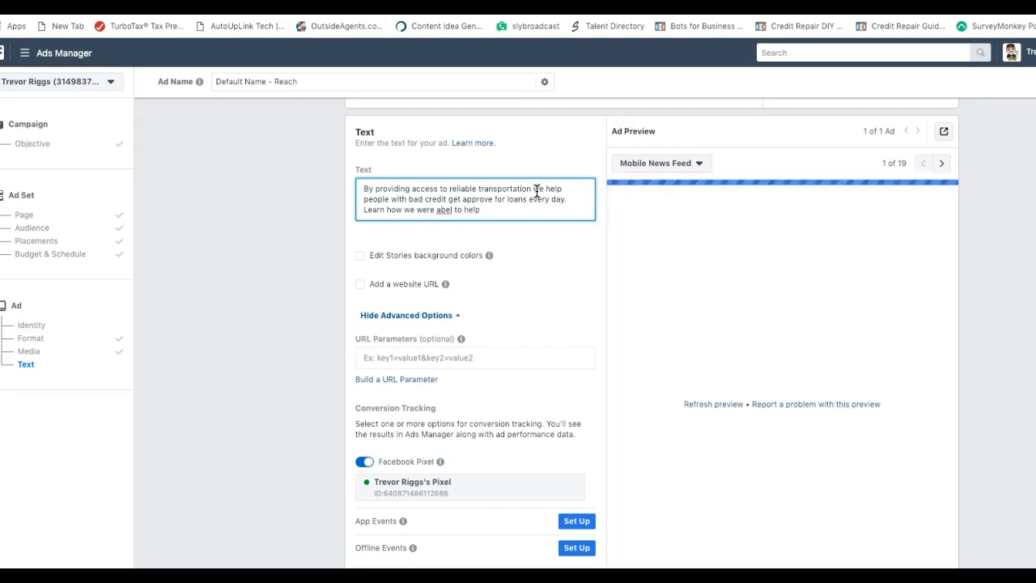
{"action": "type", "text": " doz"}
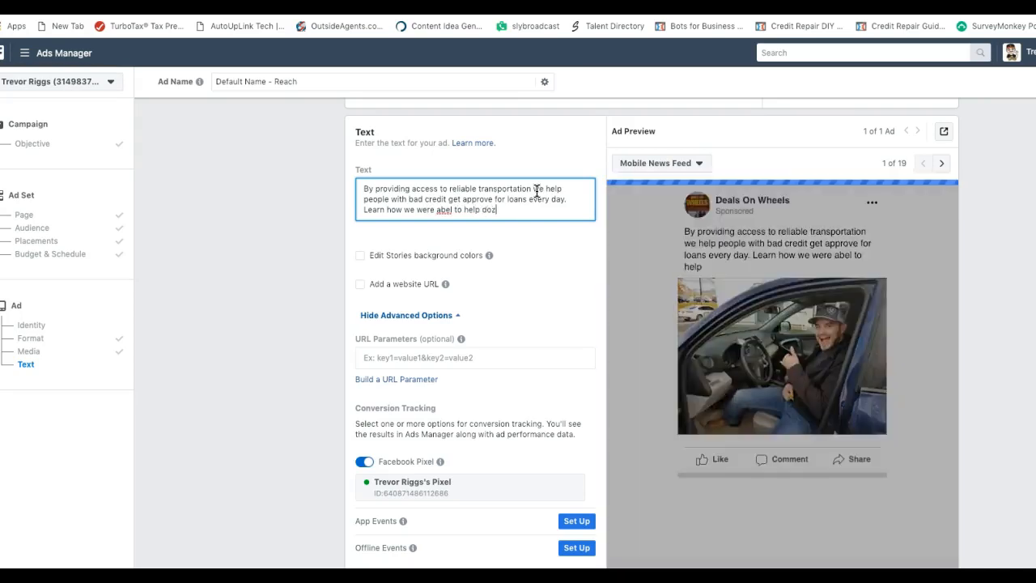
{"action": "type", "text": "ens of lo"}
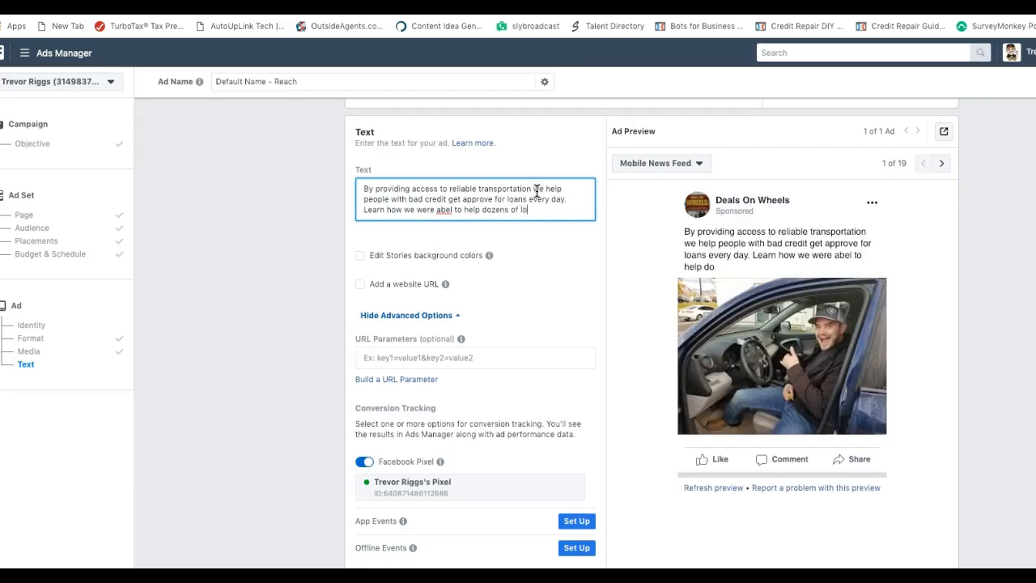
{"action": "type", "text": "cal familie"}
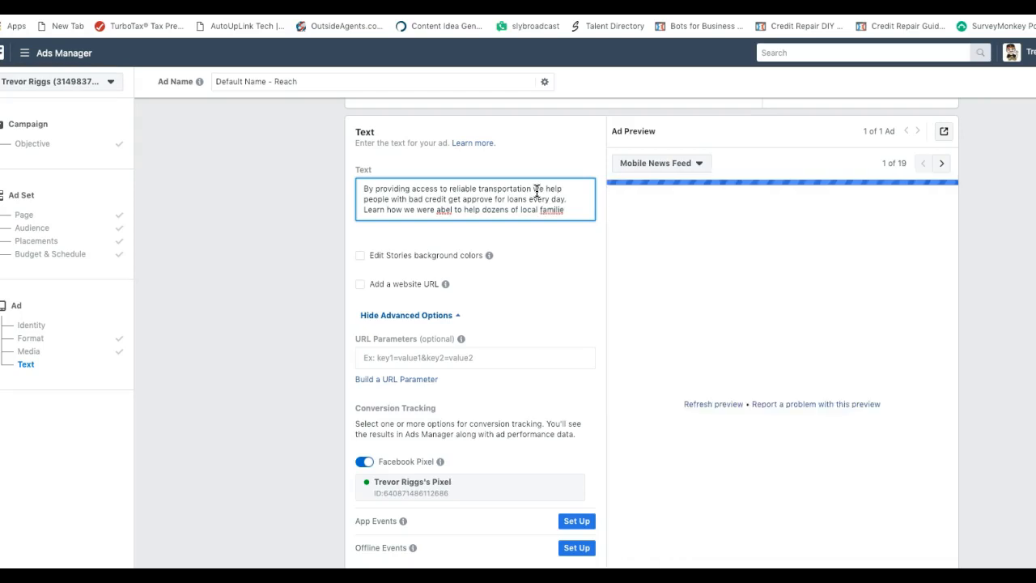
{"action": "type", "text": "s"}
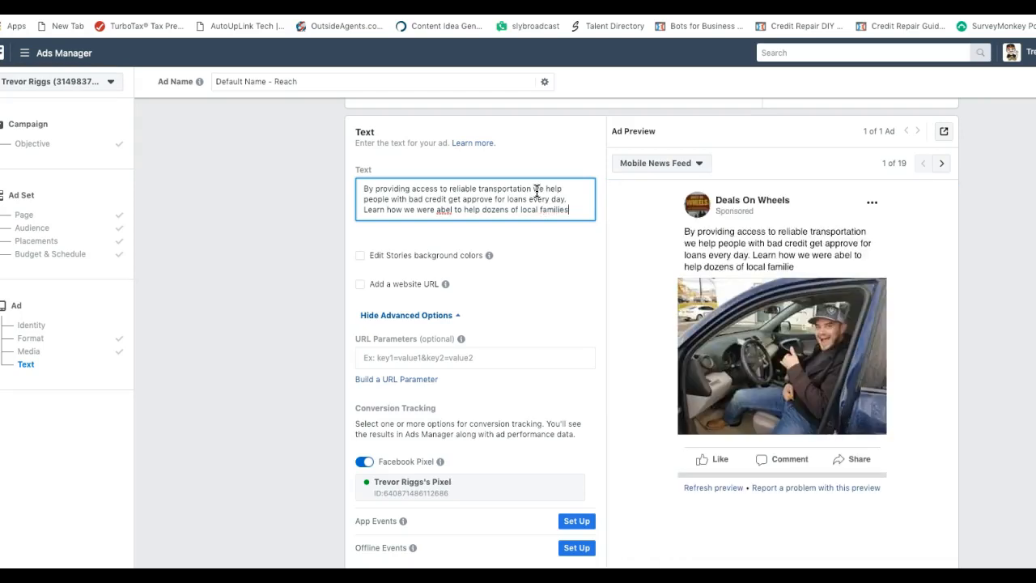
{"action": "type", "text": " get into"}
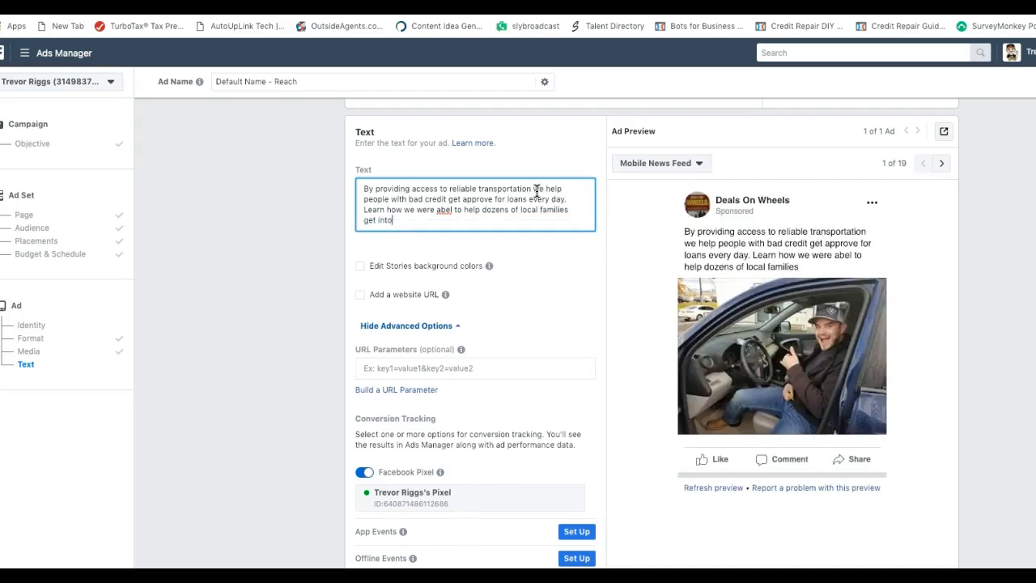
{"action": "type", "text": " reliable ve"}
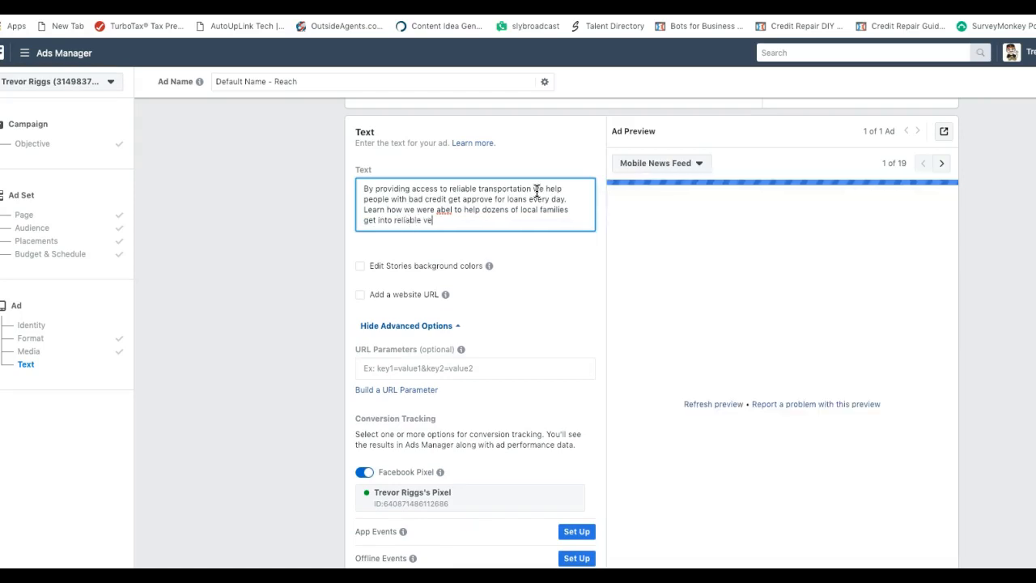
{"action": "type", "text": "hicles last mont"}
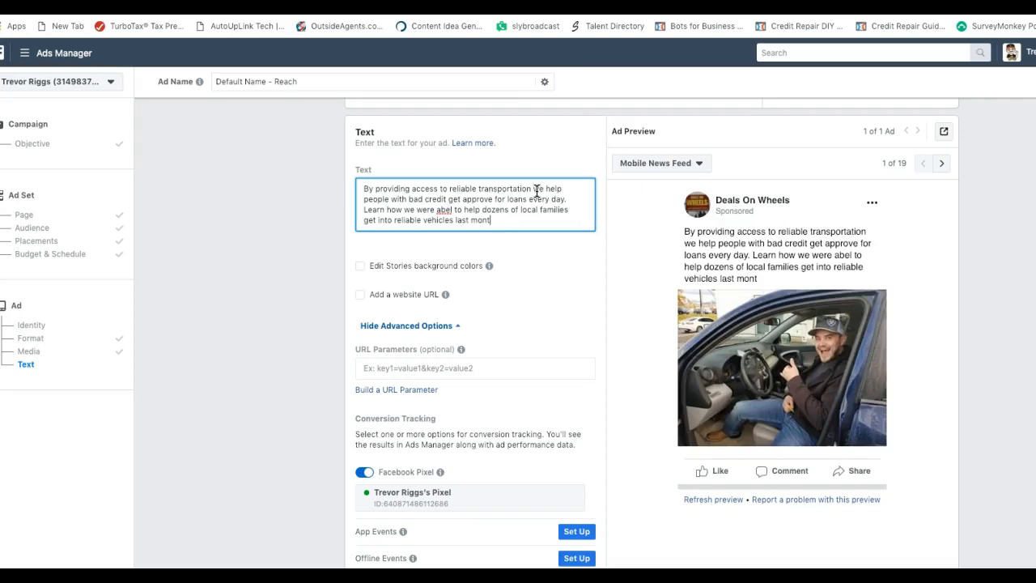
{"action": "type", "text": "h"}
Correct the misspelled 'abel' to 'able to' and end the copy with 'last month.'
{"action": "left_click", "coordinate": [446, 214]}
{"action": "right_click", "coordinate": [444, 212]}
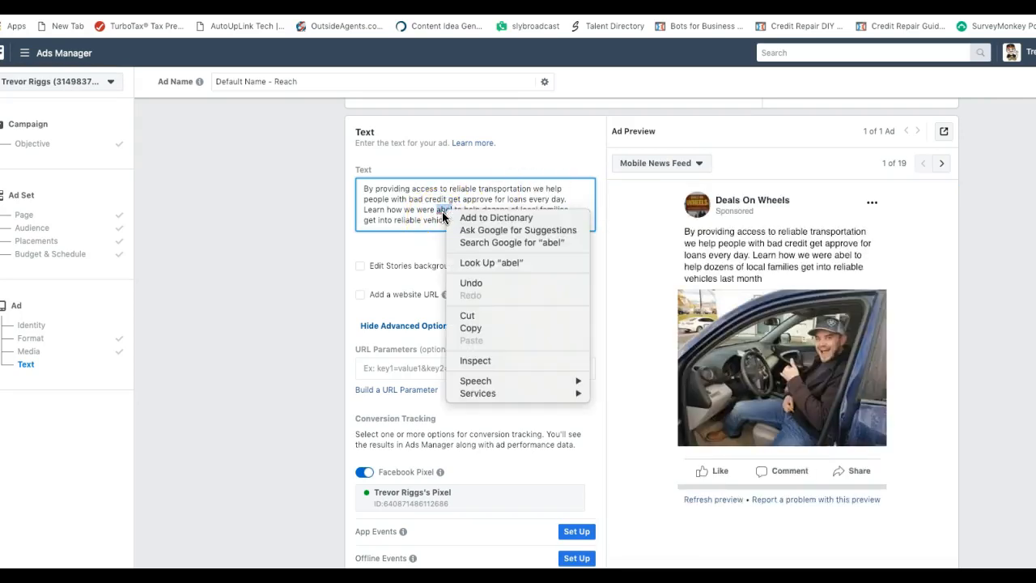
{"action": "left_click", "coordinate": [444, 215]}
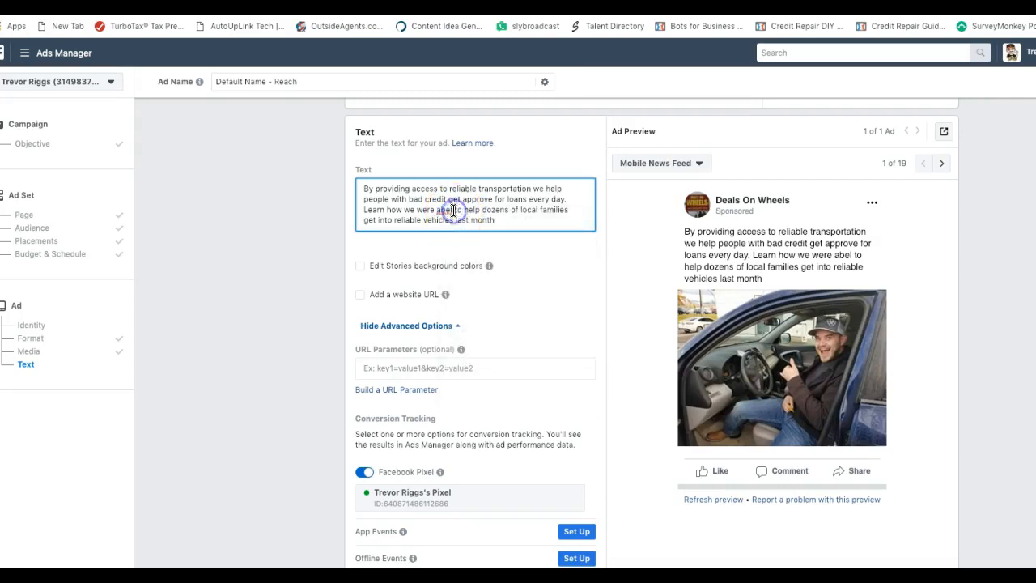
{"action": "type", "text": "abl"}
{"action": "key", "text": "BackSpace"}
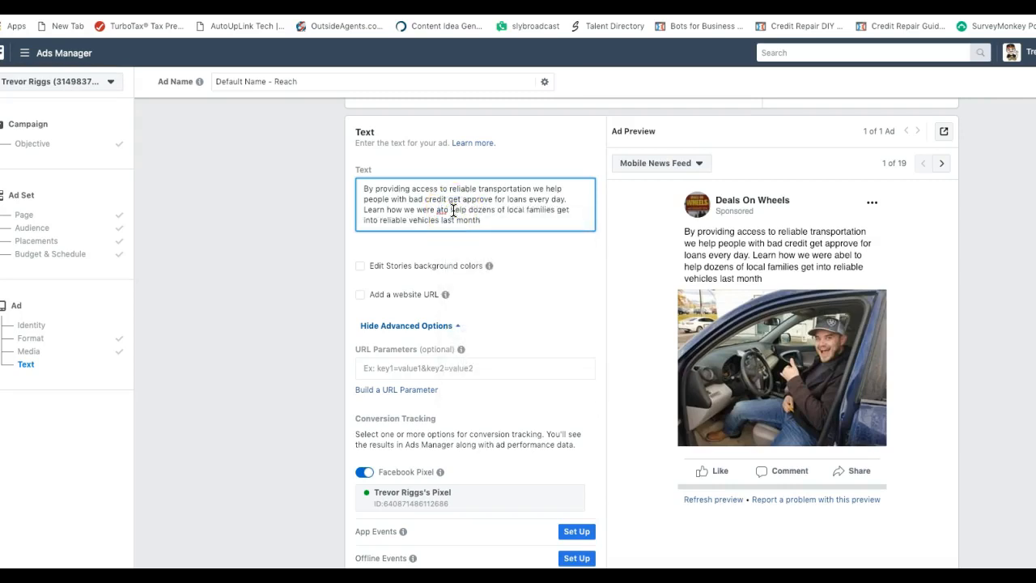
{"action": "type", "text": "ble to"}
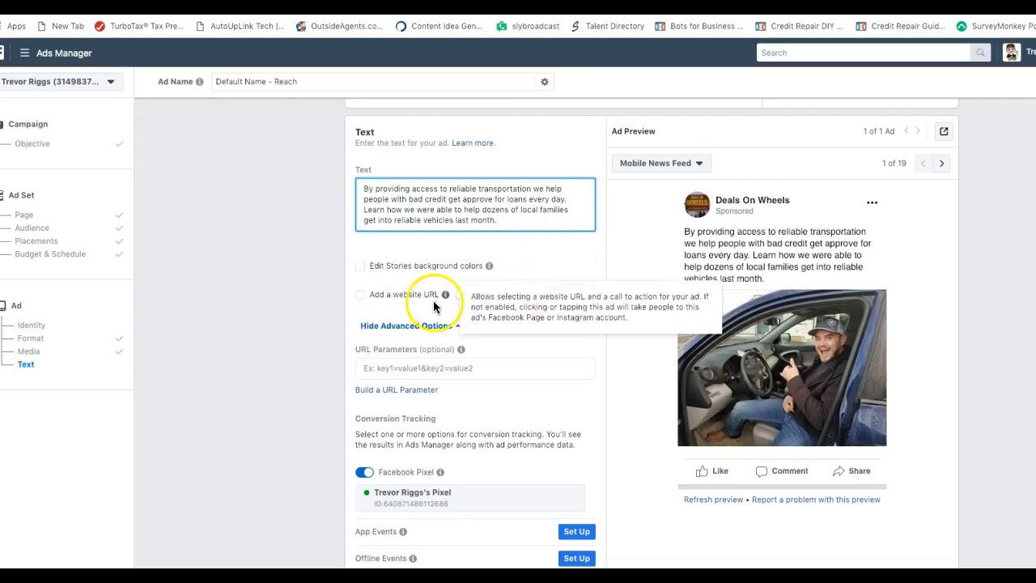
{"action": "scroll", "coordinate": [503, 297], "scroll_direction": "down", "scroll_amount": 1}
{"action": "scroll", "coordinate": [503, 297], "scroll_direction": "down", "scroll_amount": 1}
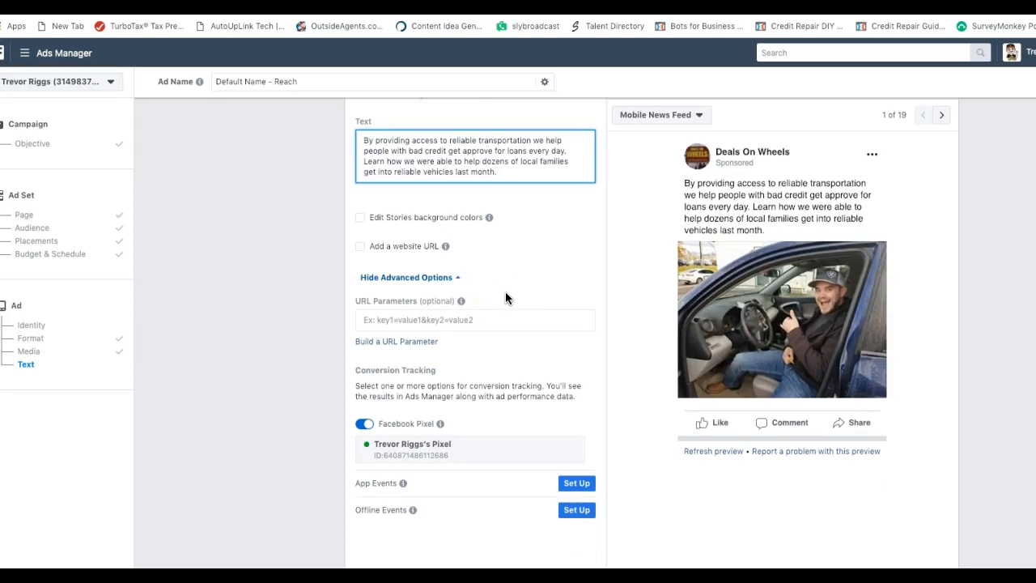
Enable a website URL and fill in the saved dealsonwheelsmt.com testimonials page
{"action": "left_click", "coordinate": [362, 251]}
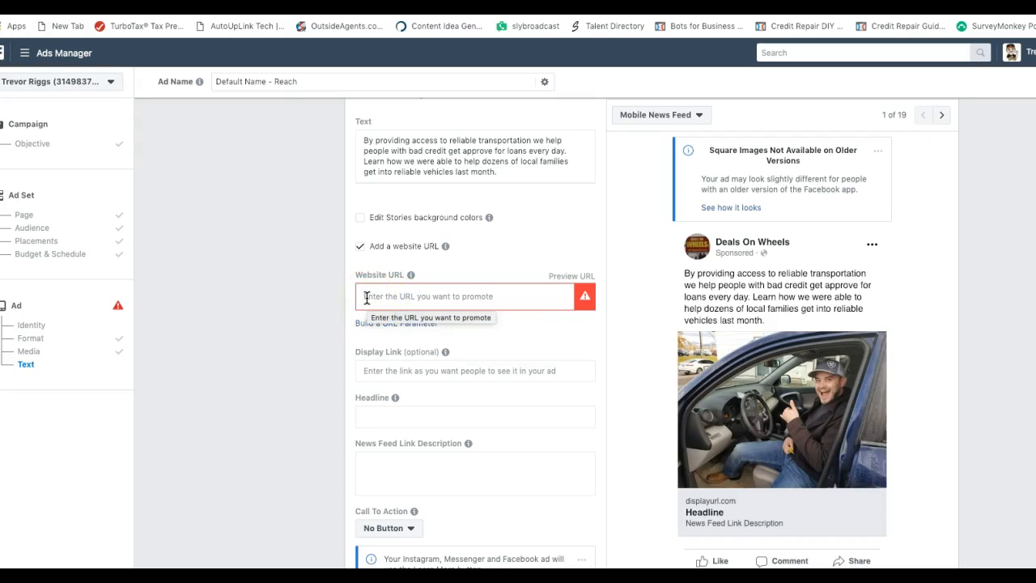
{"action": "left_click", "coordinate": [366, 296]}
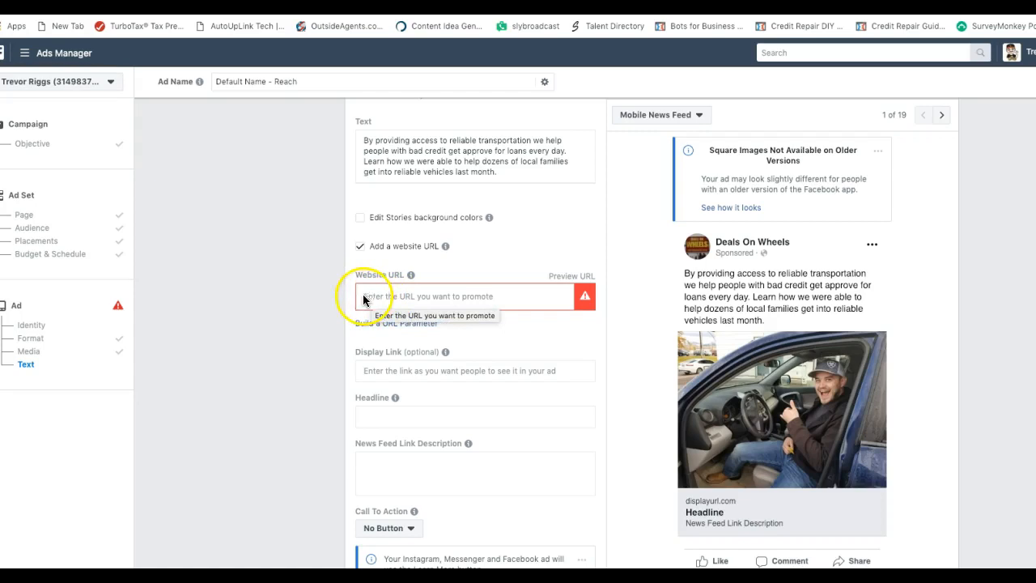
{"action": "left_click", "coordinate": [366, 296]}
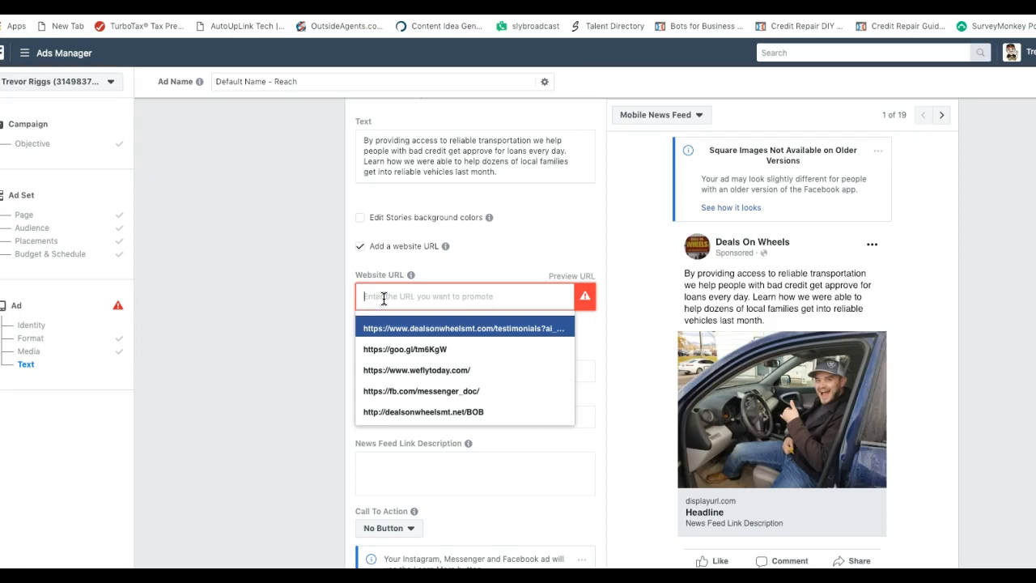
{"action": "type", "text": "www"}
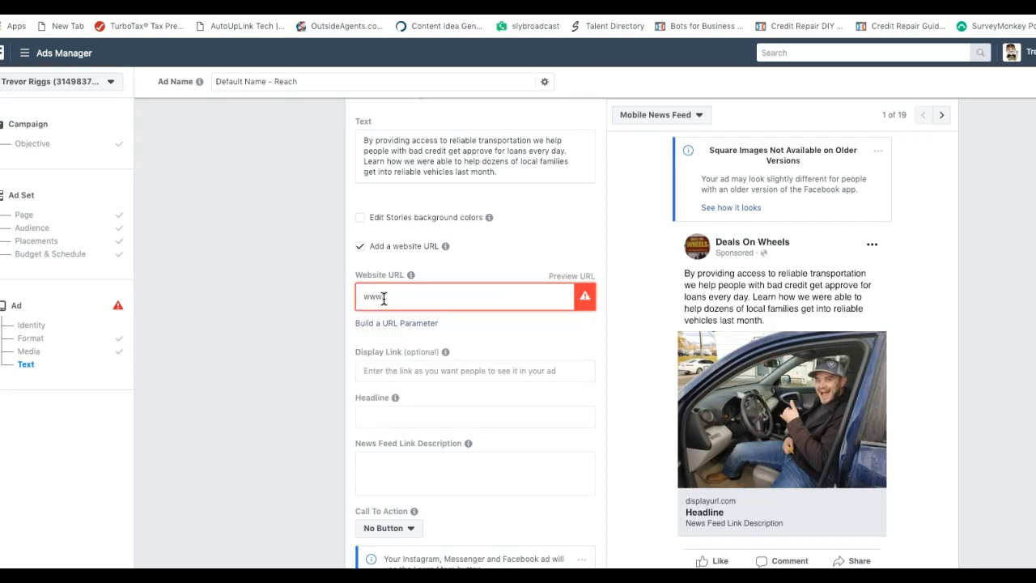
{"action": "type", "text": "."}
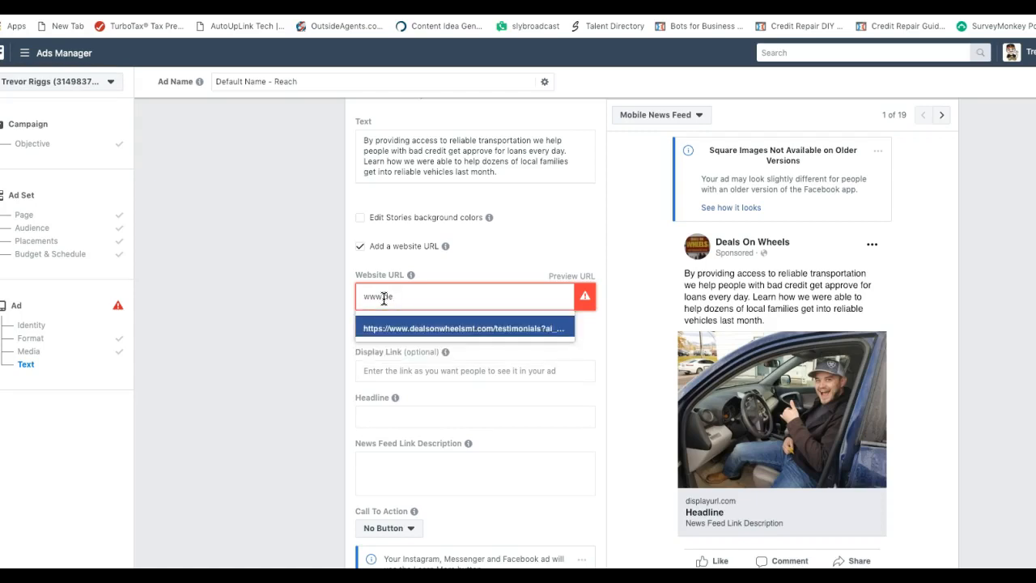
{"action": "type", "text": "de"}
{"action": "left_click", "coordinate": [419, 329]}
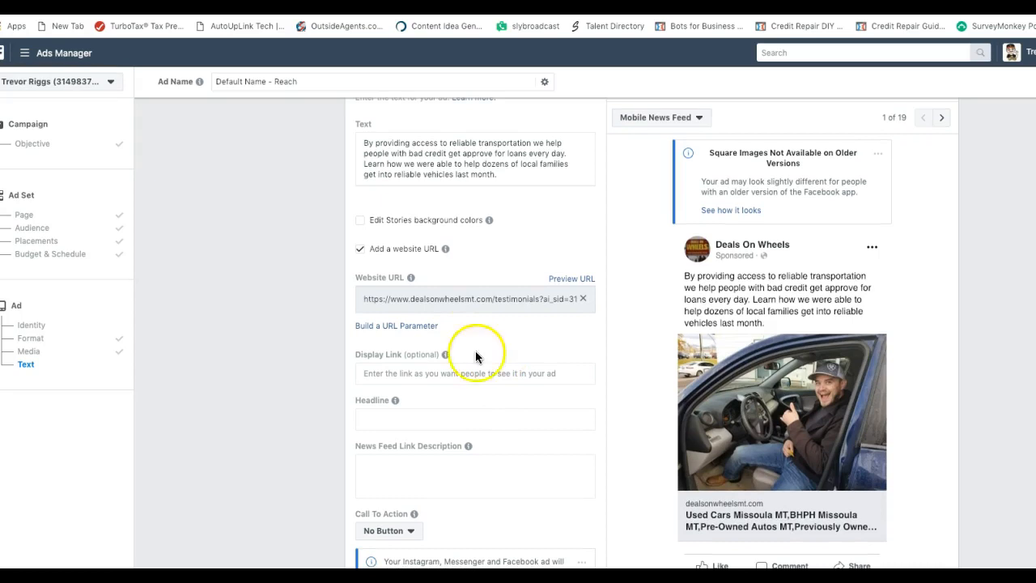
{"action": "left_click", "coordinate": [380, 373]}
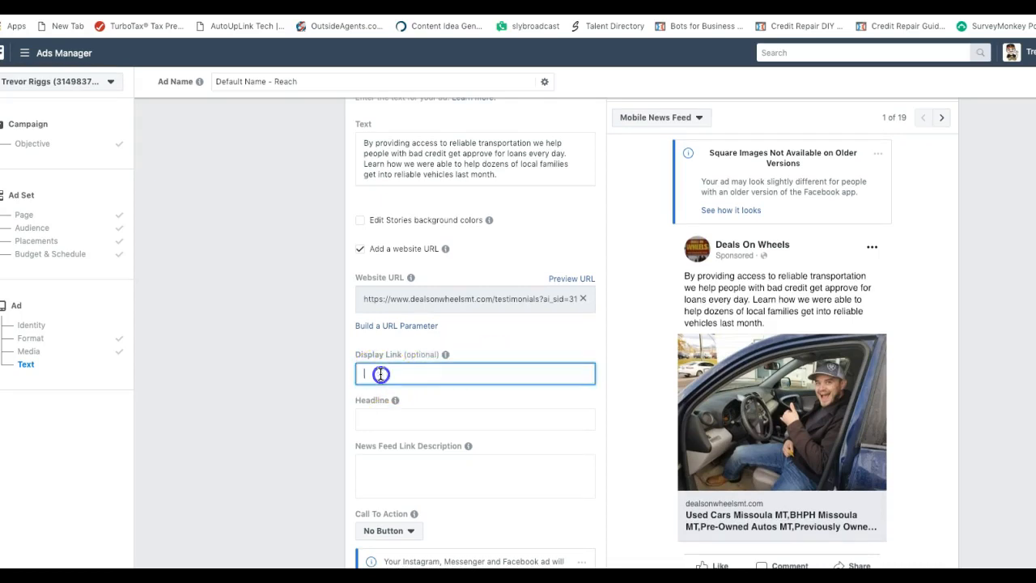
{"action": "type", "text": "Deals on wheels "}
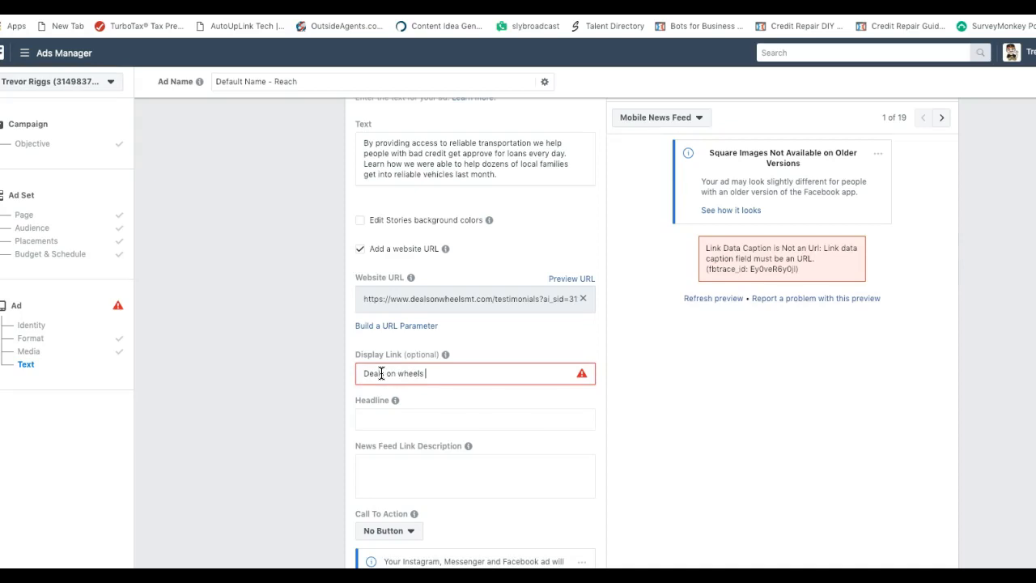
{"action": "type", "text": "Reviews"}
{"action": "mouse_move", "coordinate": [445, 356]}
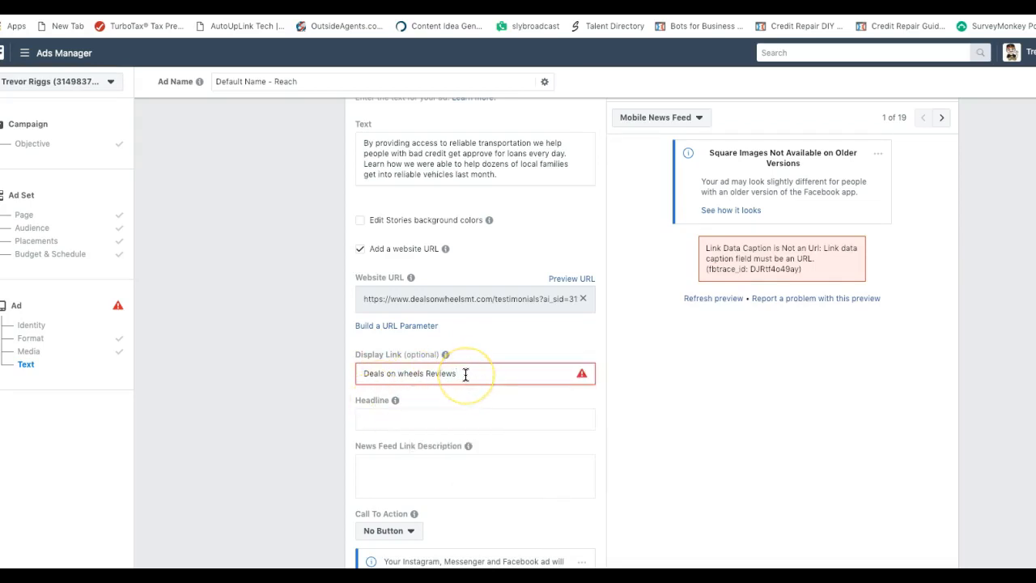
{"action": "left_click_drag", "start_coordinate": [465, 374], "coordinate": [359, 373]}
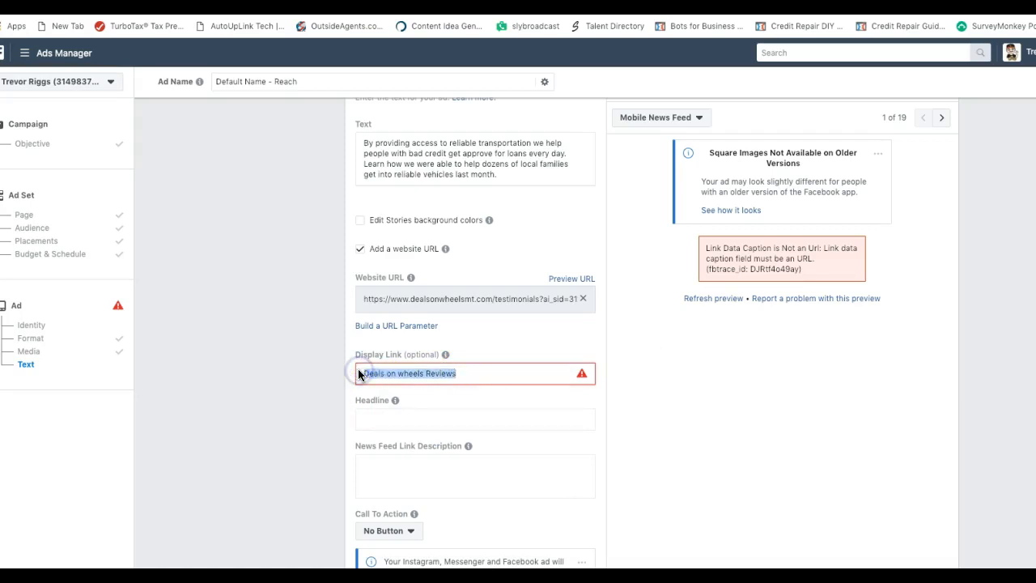
{"action": "key", "text": "BackSpace"}
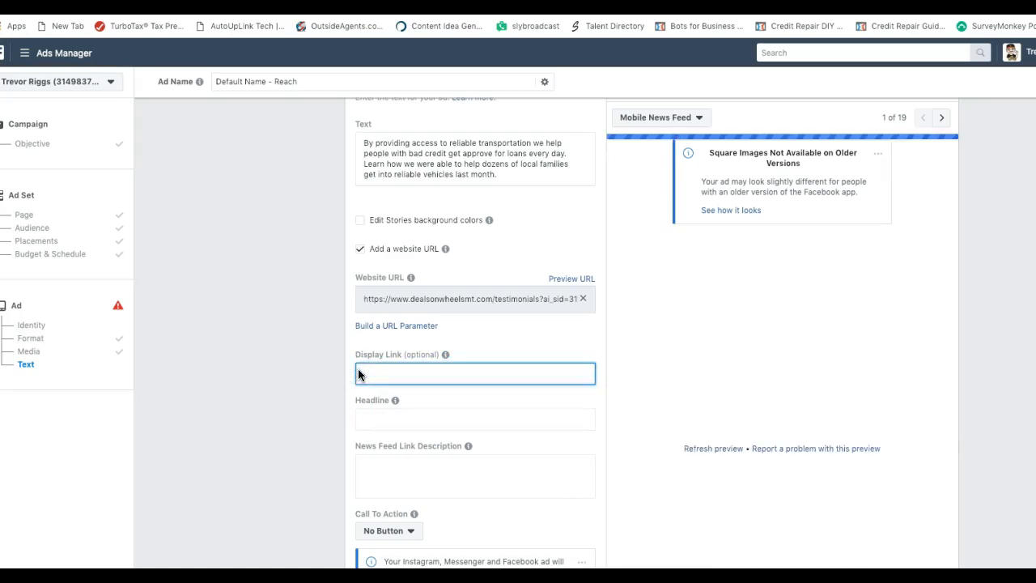
{"action": "type", "text": "www"}
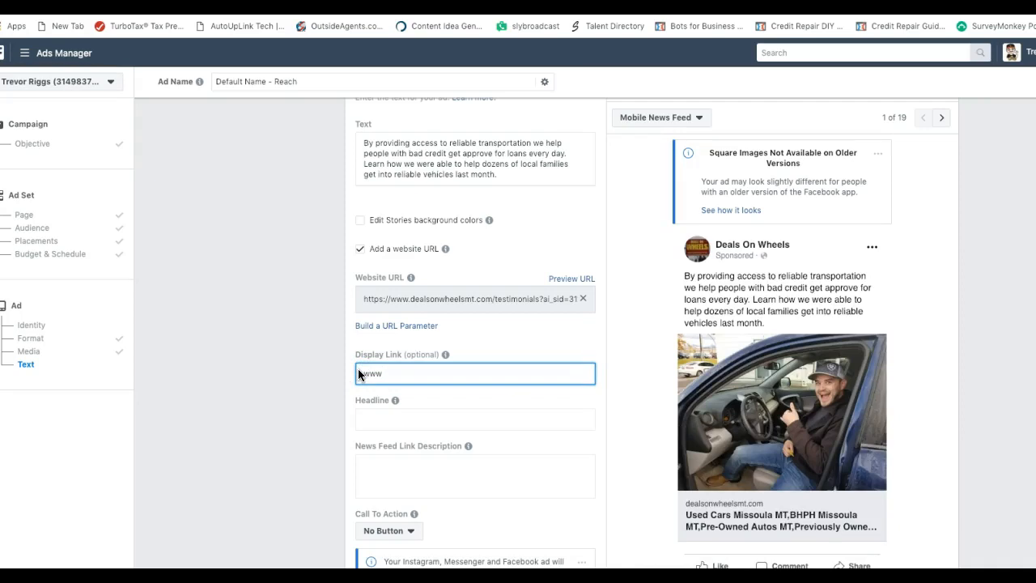
{"action": "type", "text": ".dealsonwheelsmt.com"}
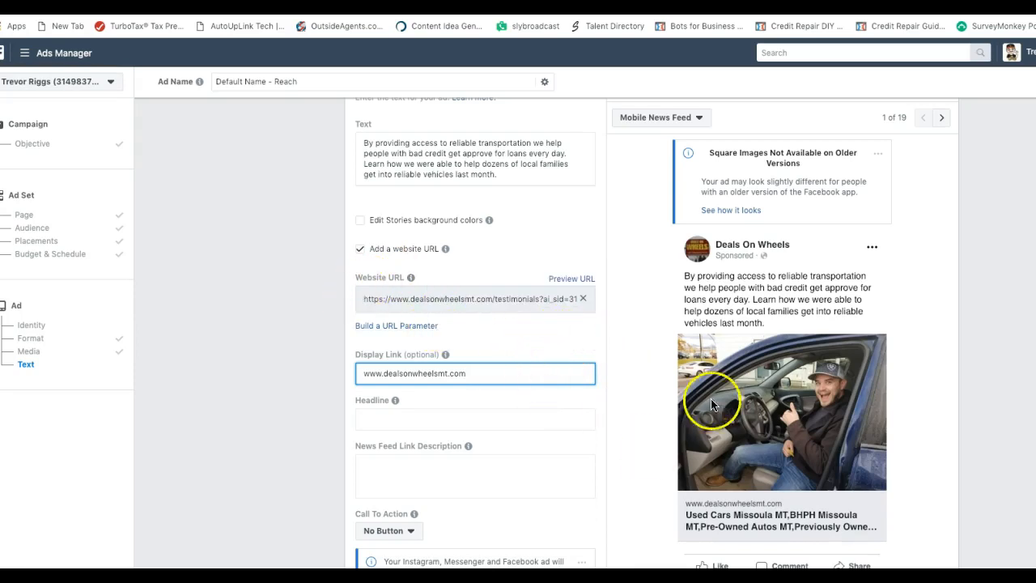
{"action": "scroll", "coordinate": [650, 429], "scroll_direction": "down", "scroll_amount": 3}
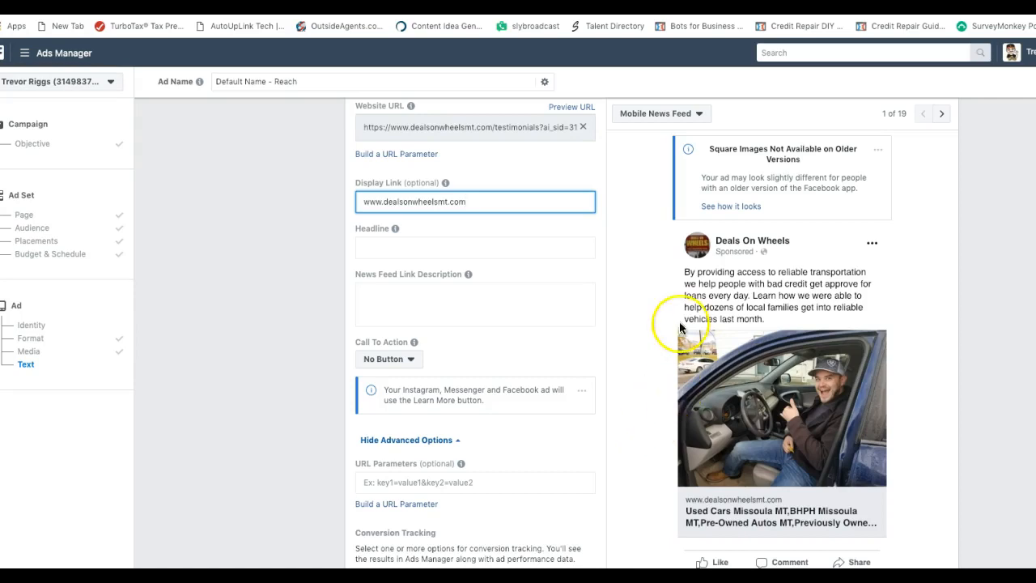
{"action": "left_click", "coordinate": [371, 245]}
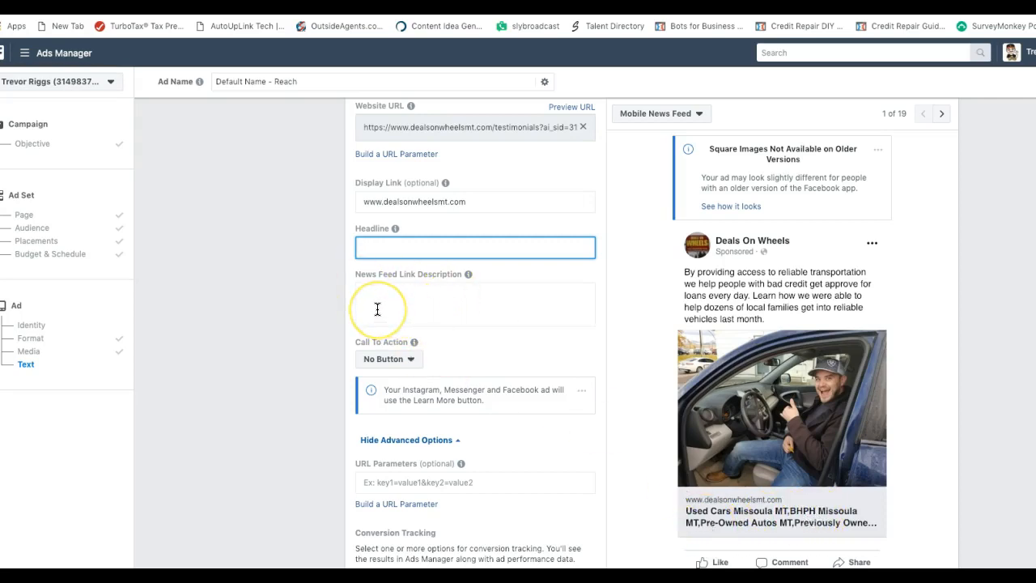
Type the headline 'We specialize in Second Chances. Learn how easy it is to be approve today!'
{"action": "type", "text": "We special"}
{"action": "type", "text": "ize"}
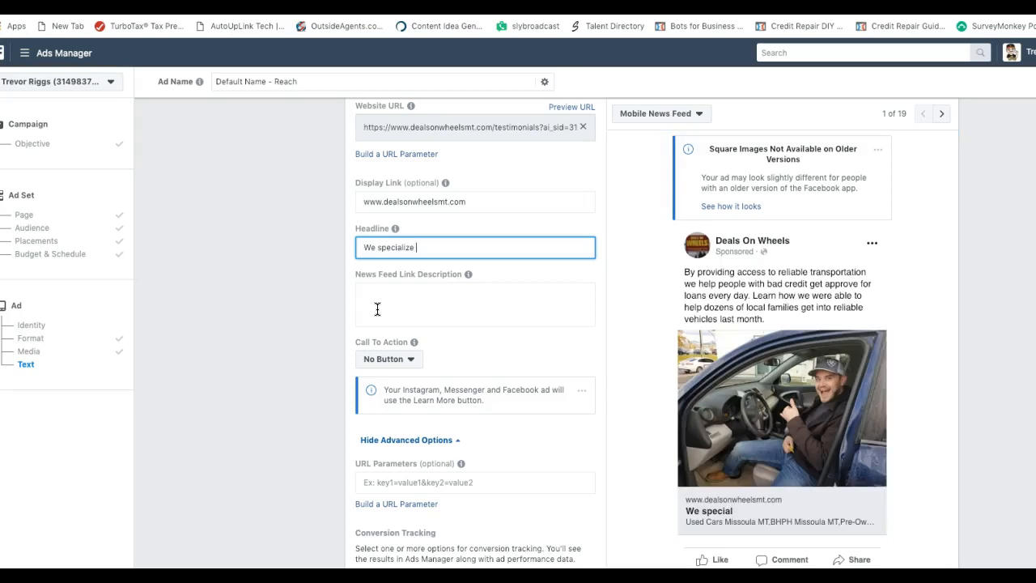
{"action": "type", "text": " in Second Chances"}
{"action": "left_click", "coordinate": [371, 307]}
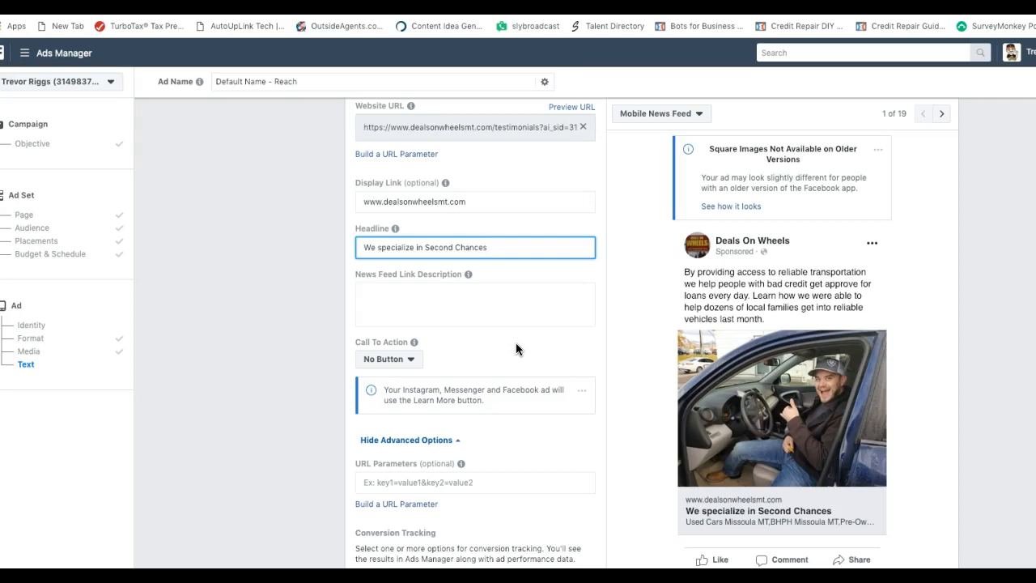
{"action": "type", "text": ".  Learn how easy it is to be "}
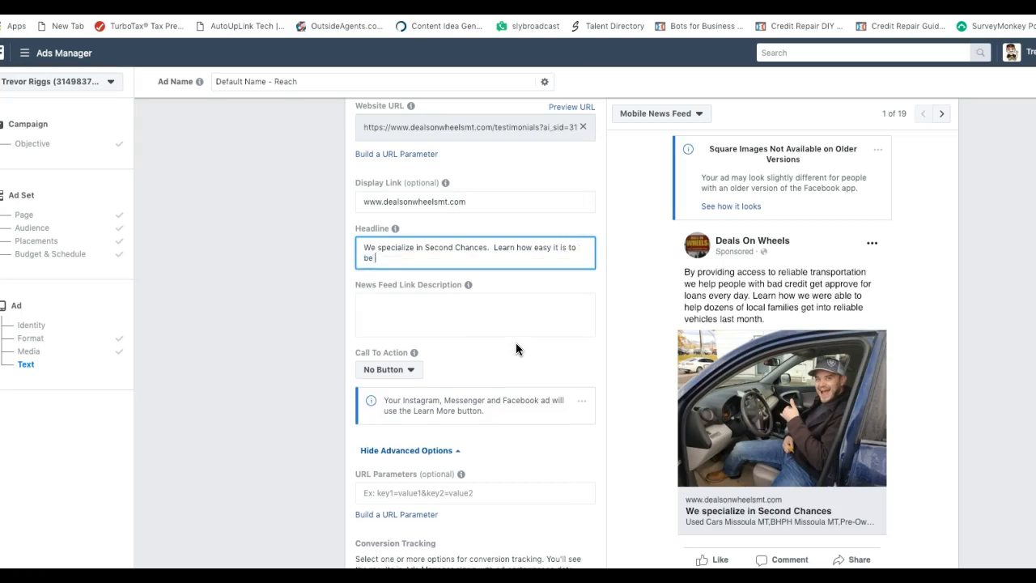
{"action": "type", "text": "approve today"}
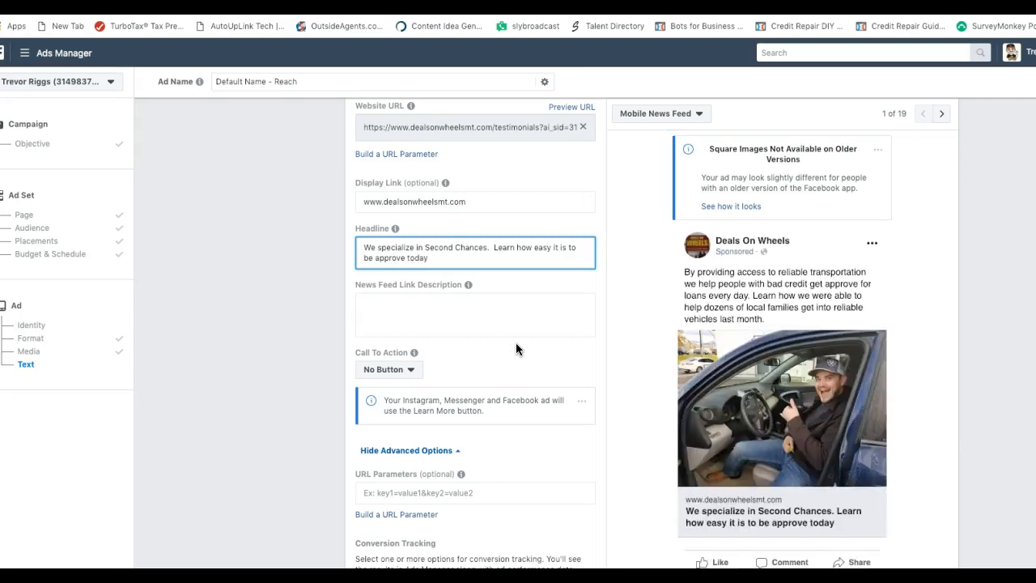
{"action": "type", "text": "!"}
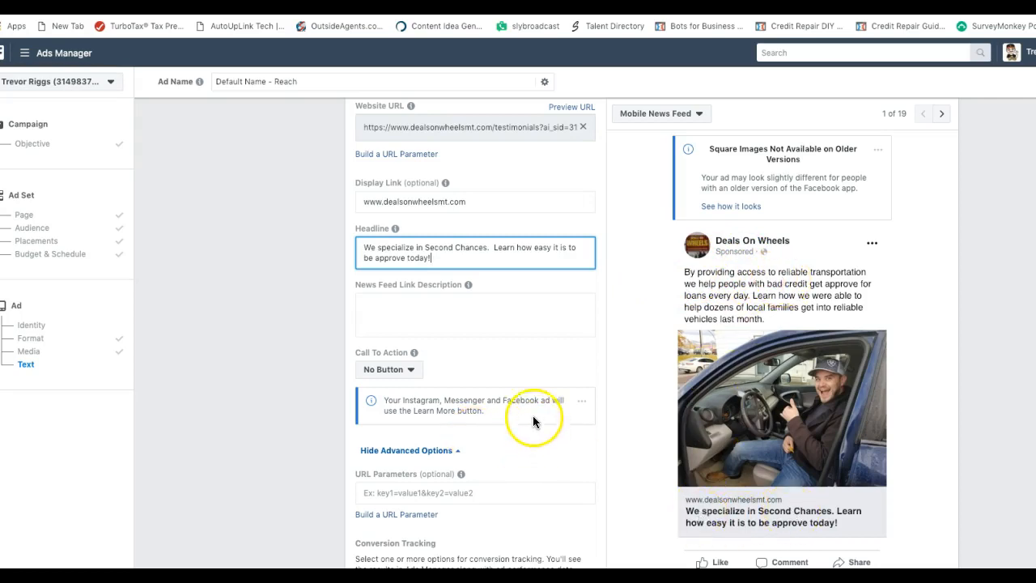
Set the ad's call-to-action button to Call Now, auto-filling the business phone number
{"action": "left_click", "coordinate": [414, 370]}
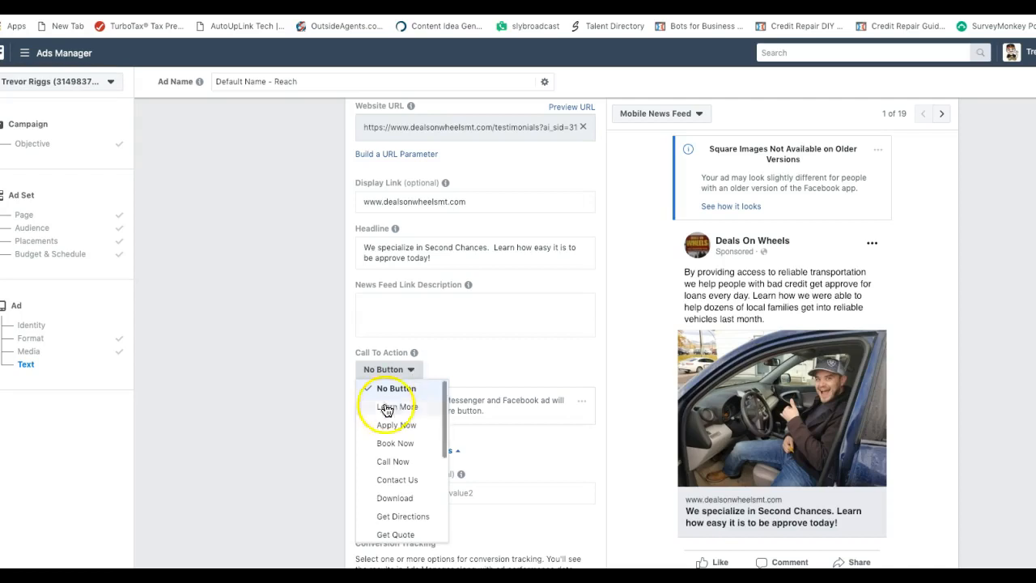
{"action": "left_click", "coordinate": [409, 463]}
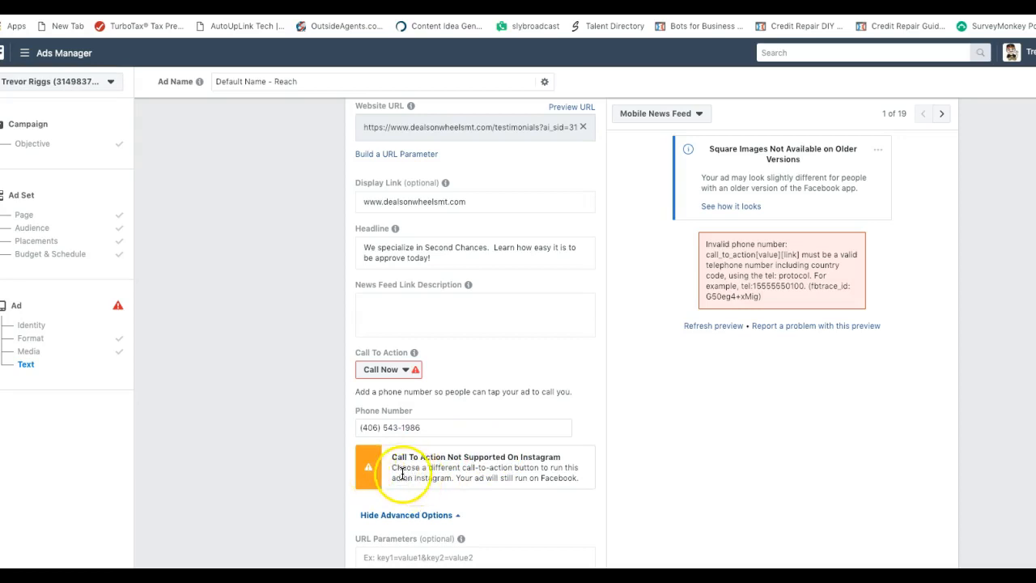
{"action": "mouse_move", "coordinate": [365, 366]}
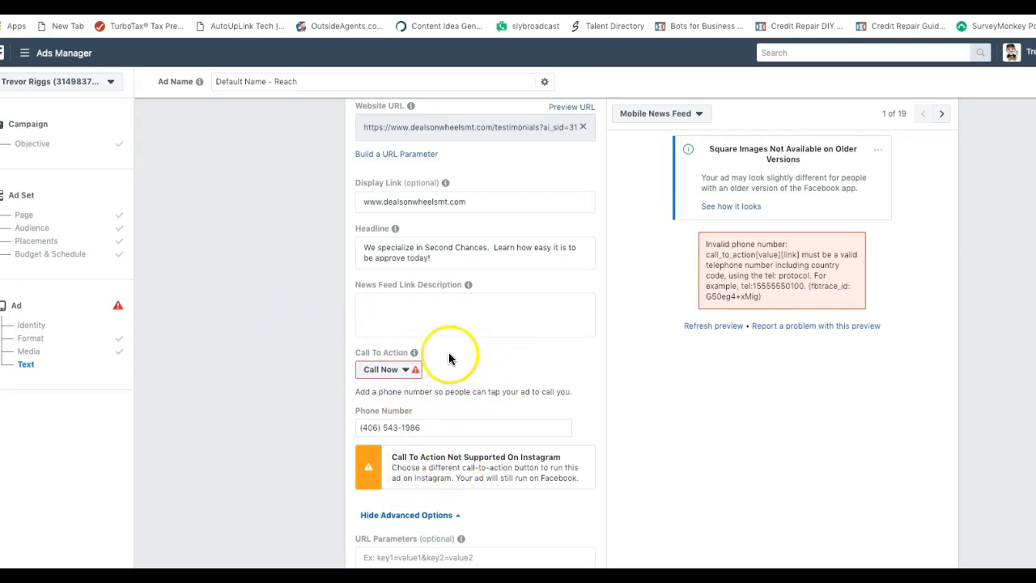
{"action": "scroll", "coordinate": [440, 396], "scroll_direction": "down", "scroll_amount": 1}
{"action": "scroll", "coordinate": [394, 346], "scroll_direction": "up", "scroll_amount": 3}
{"action": "scroll", "coordinate": [394, 346], "scroll_direction": "up", "scroll_amount": 1}
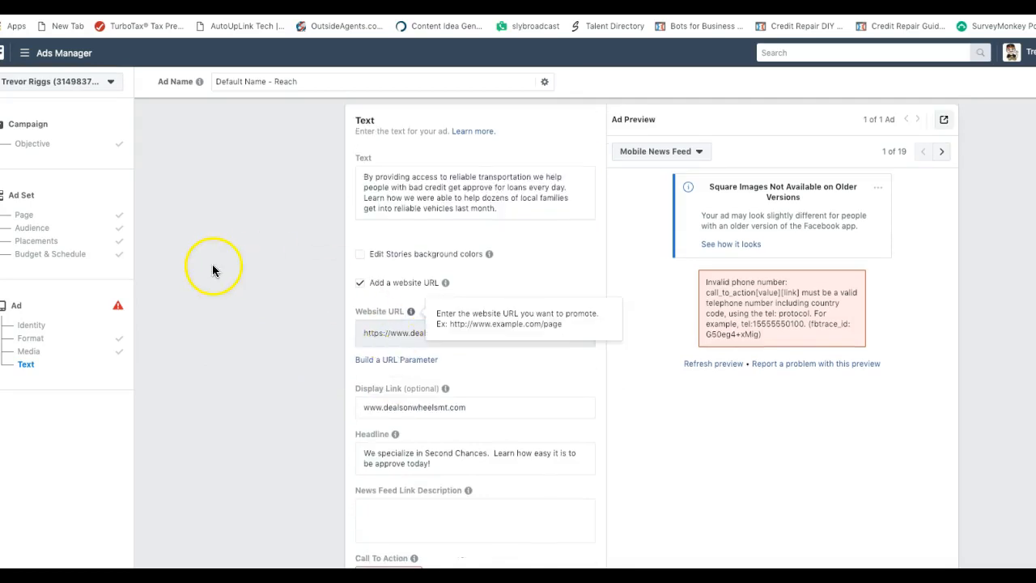
Switch to Edit Placements and uncheck Instagram and Messenger, keeping Facebook and Audience Network
{"action": "left_click", "coordinate": [39, 241]}
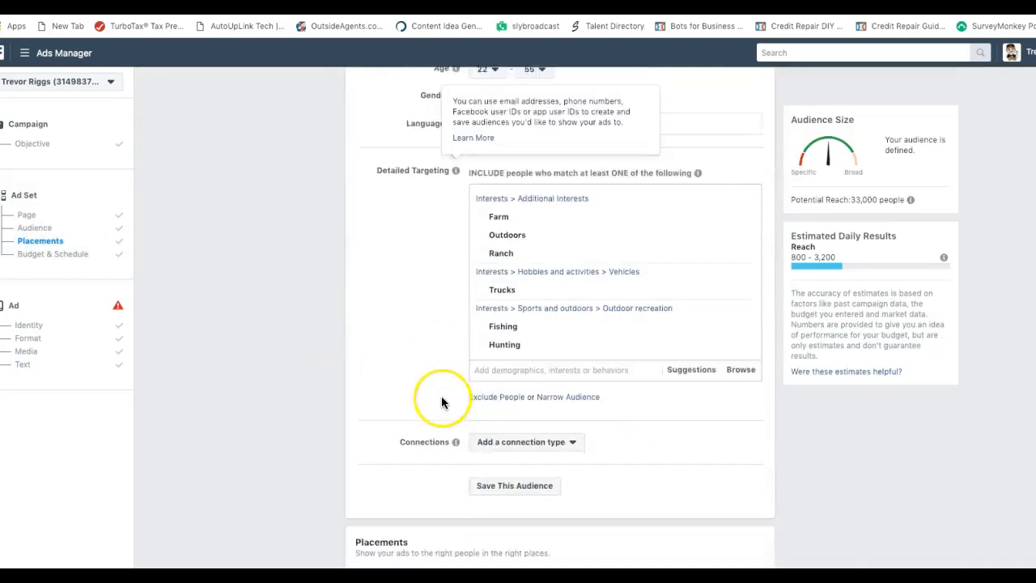
{"action": "scroll", "coordinate": [430, 398], "scroll_direction": "down", "scroll_amount": 2}
{"action": "scroll", "coordinate": [431, 401], "scroll_direction": "up", "scroll_amount": 3}
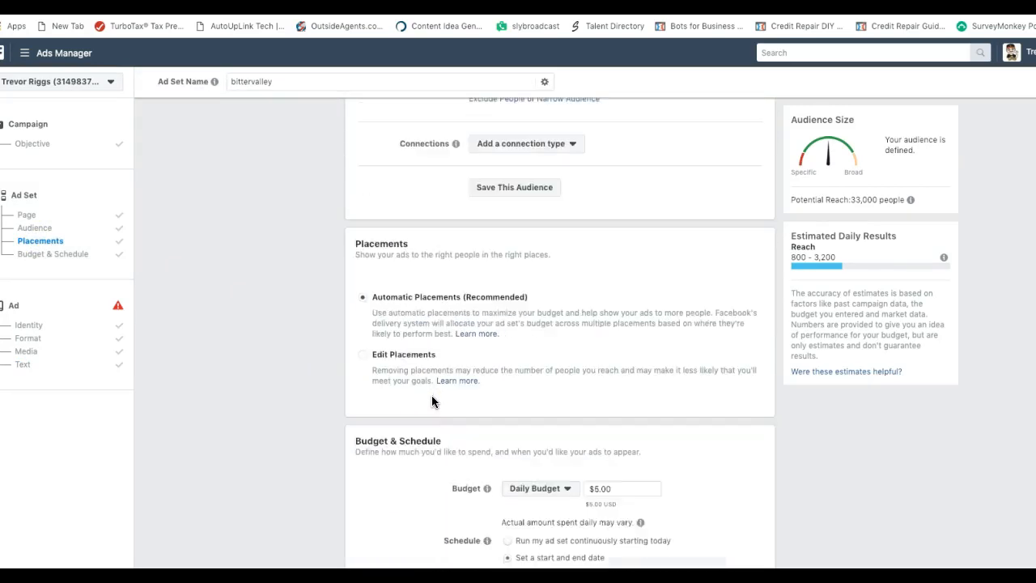
{"action": "left_click", "coordinate": [361, 358]}
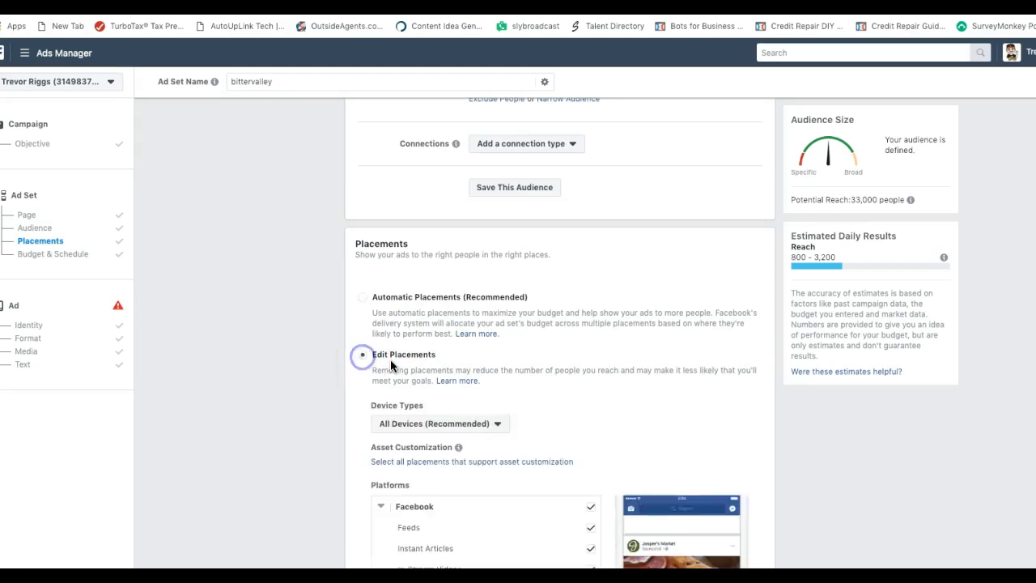
{"action": "scroll", "coordinate": [505, 413], "scroll_direction": "down", "scroll_amount": 2}
{"action": "scroll", "coordinate": [505, 412], "scroll_direction": "down", "scroll_amount": 1}
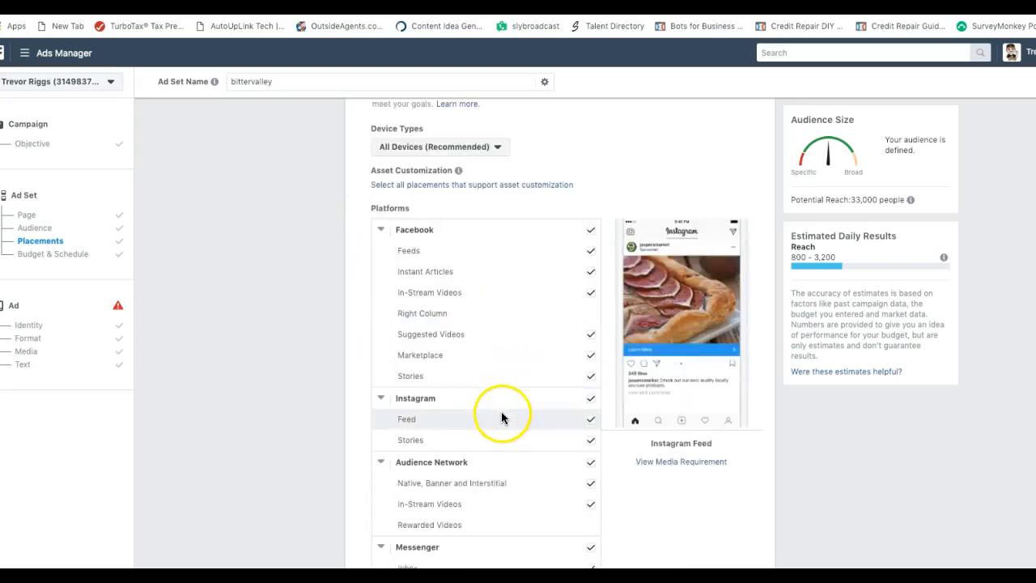
{"action": "left_click", "coordinate": [590, 400]}
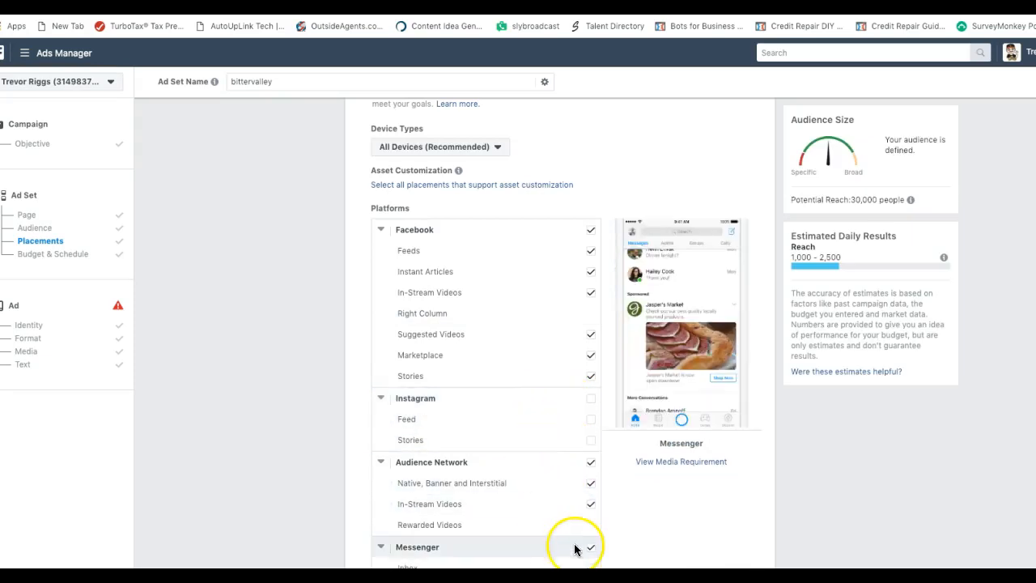
{"action": "scroll", "coordinate": [554, 529], "scroll_direction": "down", "scroll_amount": 1}
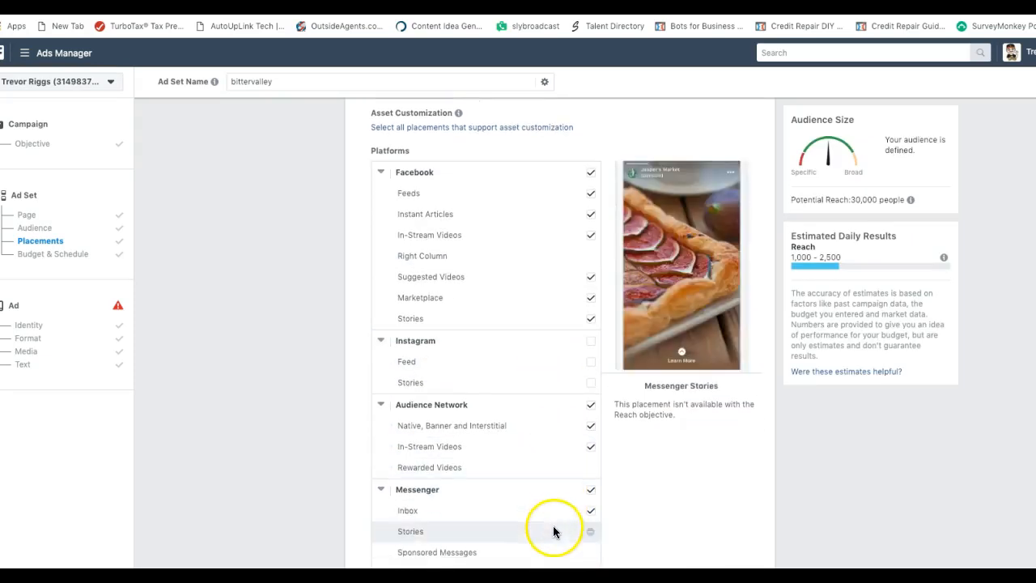
{"action": "left_click", "coordinate": [590, 496]}
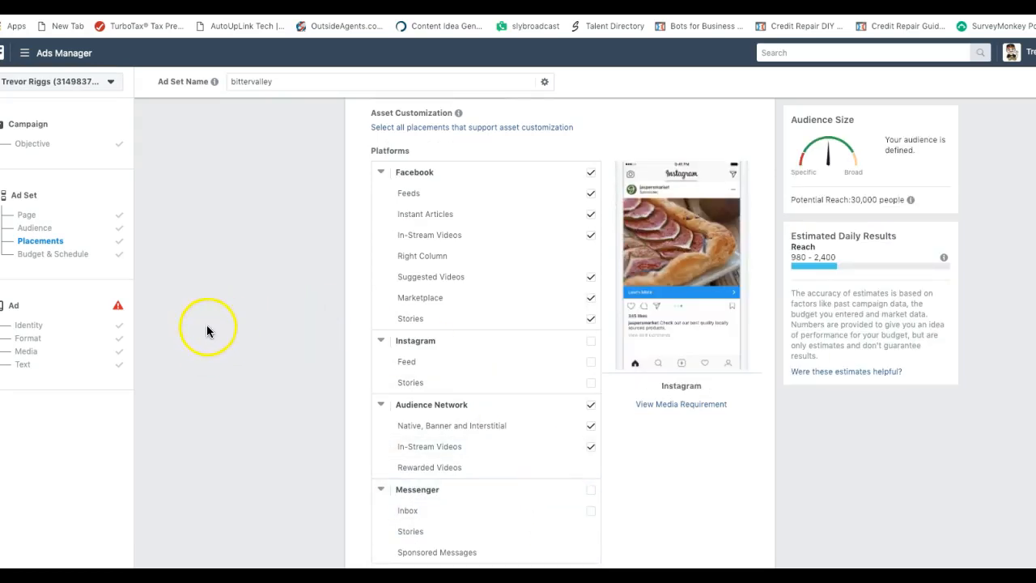
{"action": "left_click", "coordinate": [28, 327]}
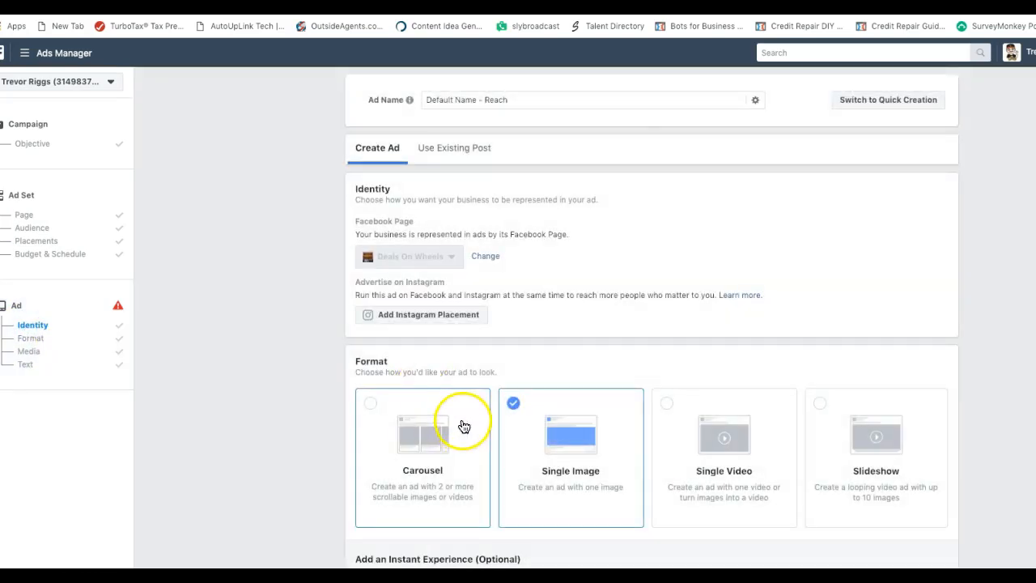
Clear the Phone Number field and retype the business phone number so the preview error disappears
{"action": "scroll", "coordinate": [462, 426], "scroll_direction": "down", "scroll_amount": 5}
{"action": "scroll", "coordinate": [509, 427], "scroll_direction": "down", "scroll_amount": 2}
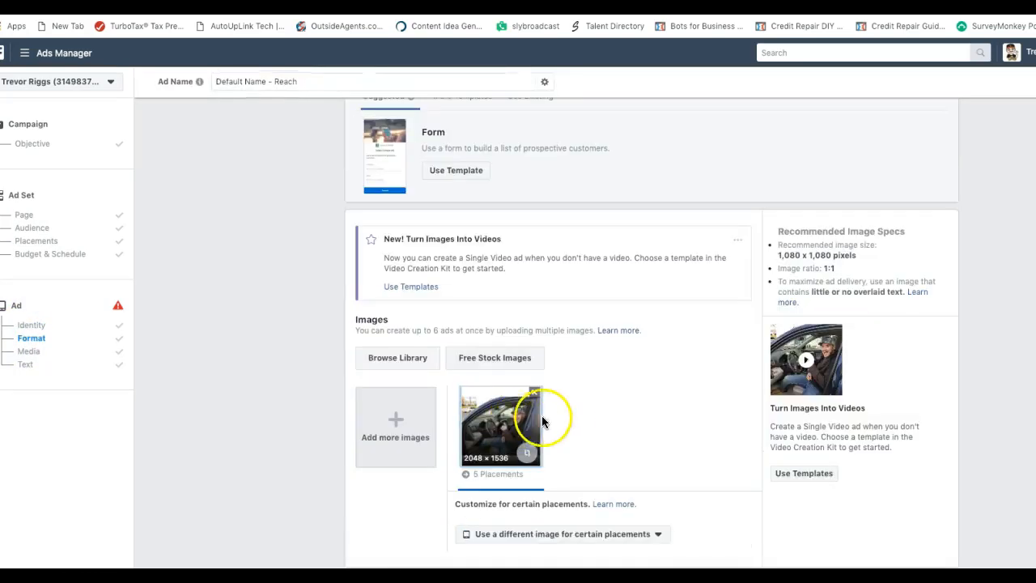
{"action": "scroll", "coordinate": [541, 416], "scroll_direction": "down", "scroll_amount": 2}
{"action": "scroll", "coordinate": [477, 435], "scroll_direction": "down", "scroll_amount": 5}
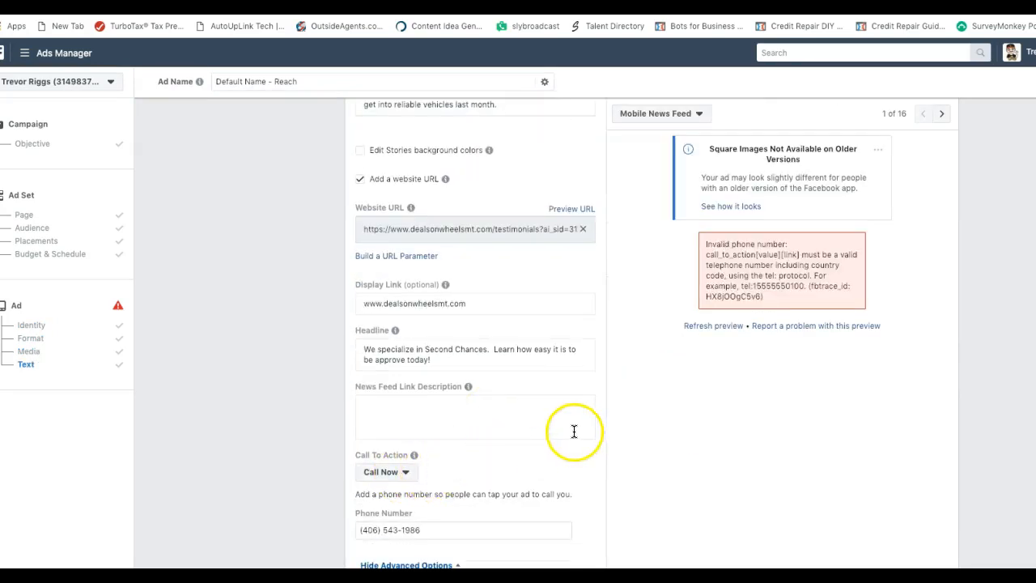
{"action": "scroll", "coordinate": [476, 459], "scroll_direction": "down", "scroll_amount": 1}
{"action": "left_click", "coordinate": [434, 518]}
{"action": "key", "text": "BackSpace"}
{"action": "key", "text": "BackSpace"}
{"action": "key", "text": "BackSpace"}
{"action": "key", "text": "BackSpace"}
{"action": "key", "text": "BackSpace"}
{"action": "key", "text": "BackSpace"}
{"action": "key", "text": "BackSpace"}
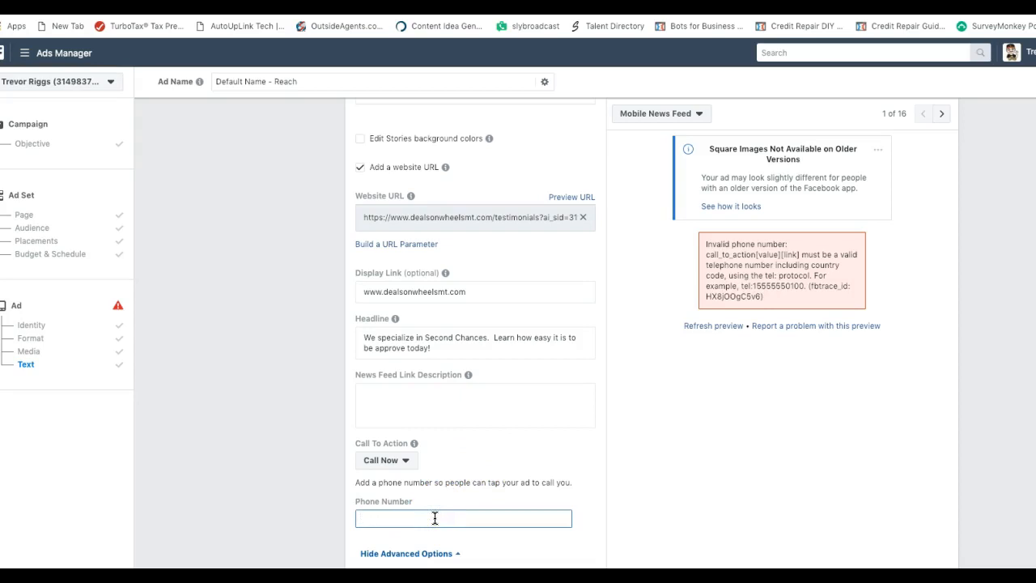
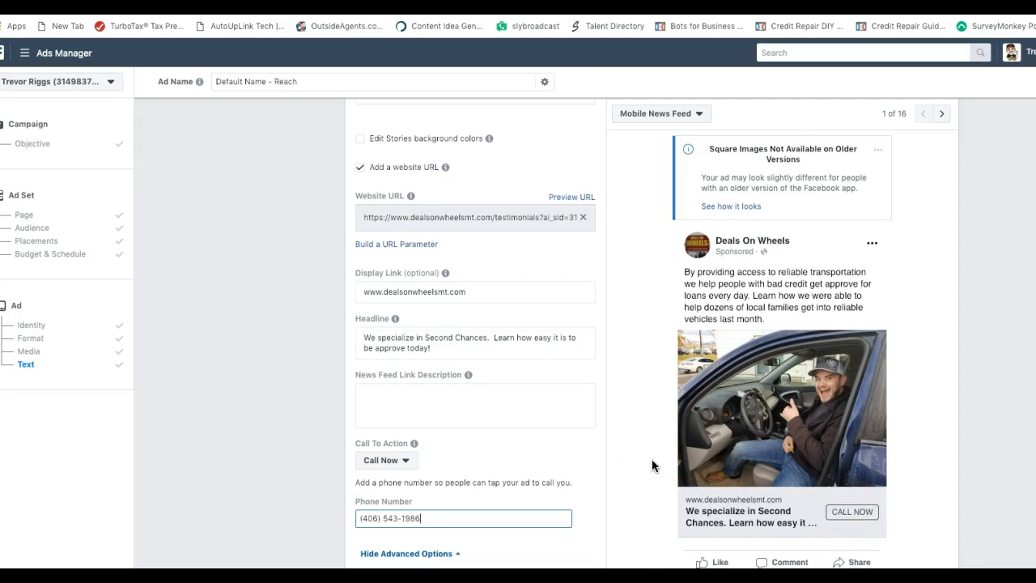
{"action": "scroll", "coordinate": [652, 460], "scroll_direction": "down", "scroll_amount": 2}
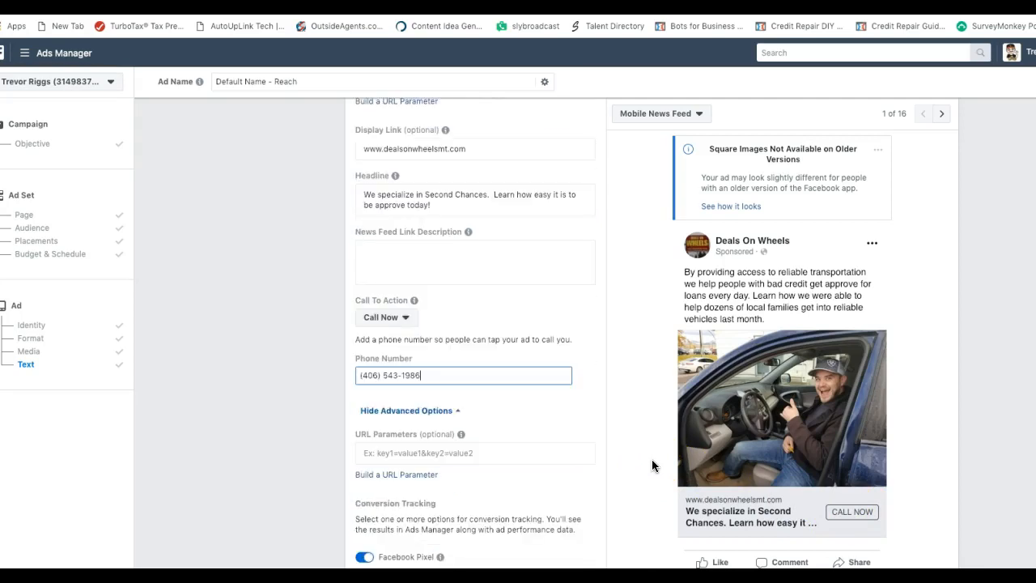
{"action": "scroll", "coordinate": [567, 461], "scroll_direction": "down", "scroll_amount": 3}
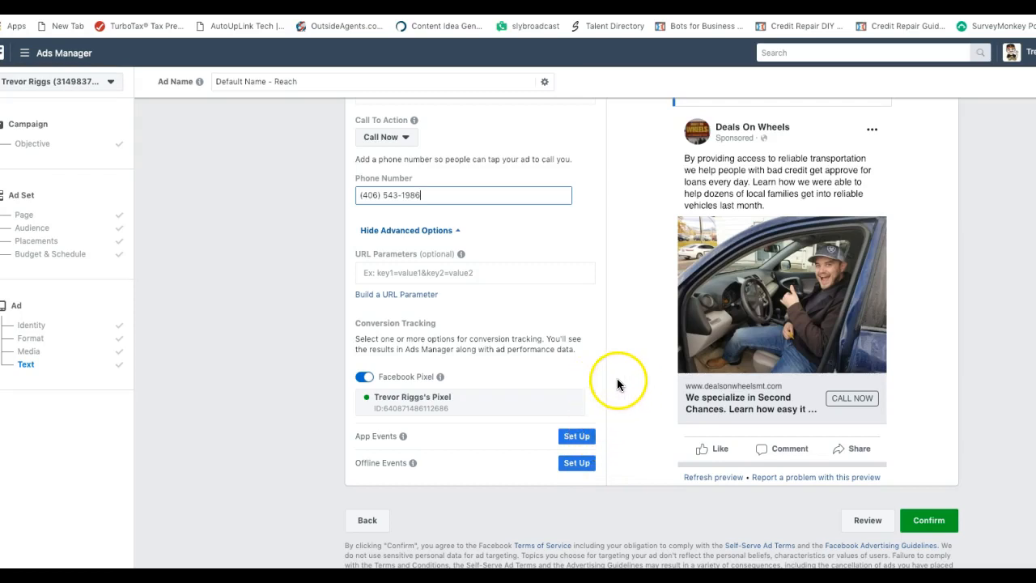
{"action": "scroll", "coordinate": [619, 381], "scroll_direction": "up", "scroll_amount": 2}
Preview the ad in the Desktop News Feed placement
{"action": "scroll", "coordinate": [618, 378], "scroll_direction": "up", "scroll_amount": 5}
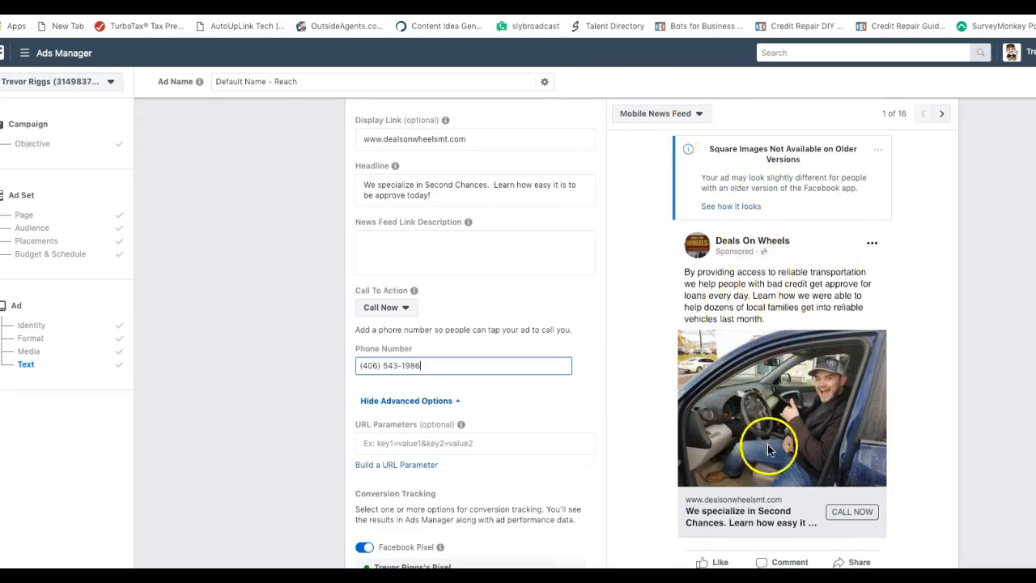
{"action": "left_click", "coordinate": [699, 114]}
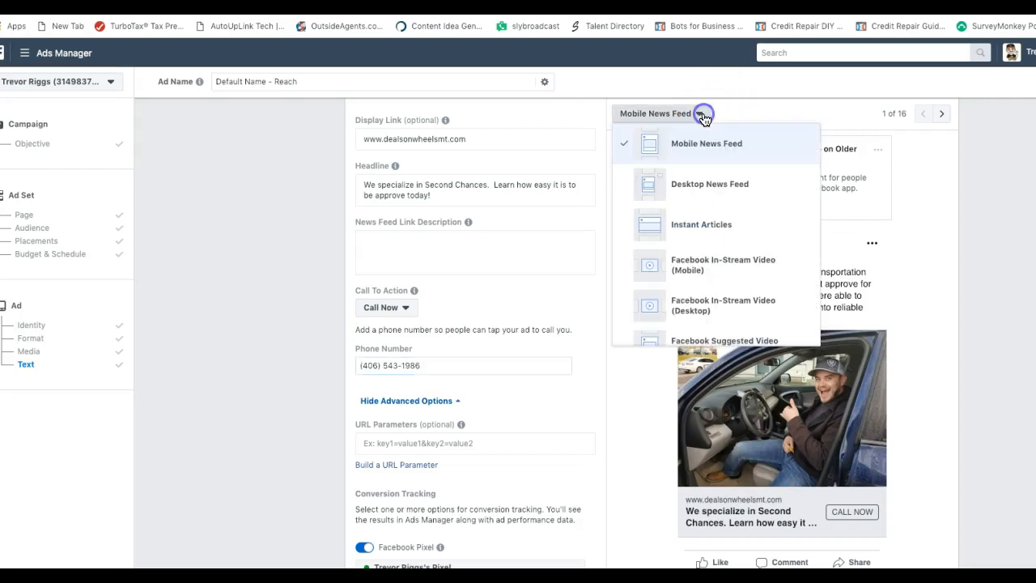
{"action": "left_click", "coordinate": [710, 186]}
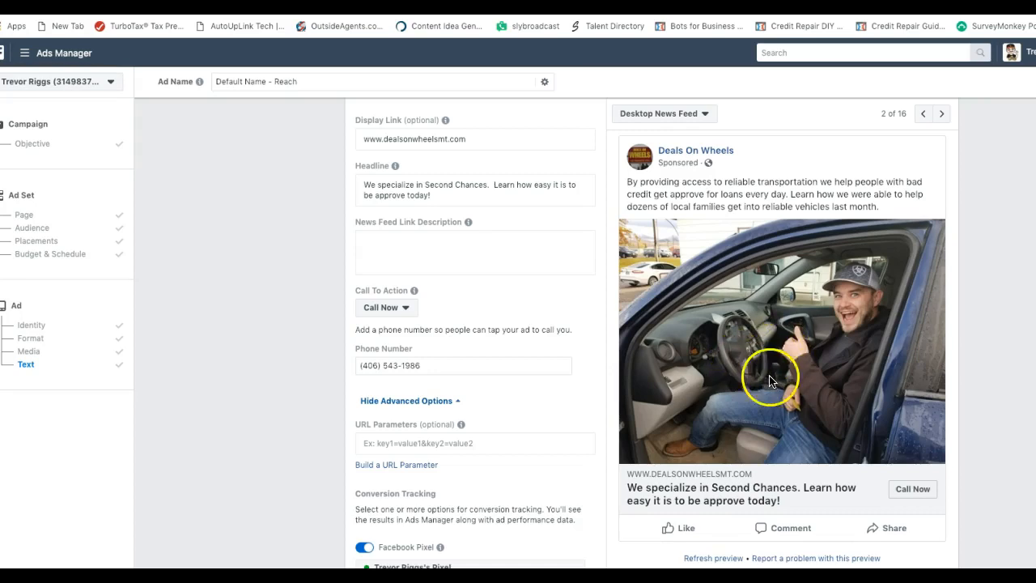
Switch the ad preview to the Mobile Marketplace placement (8 of 16)
{"action": "left_click", "coordinate": [704, 115]}
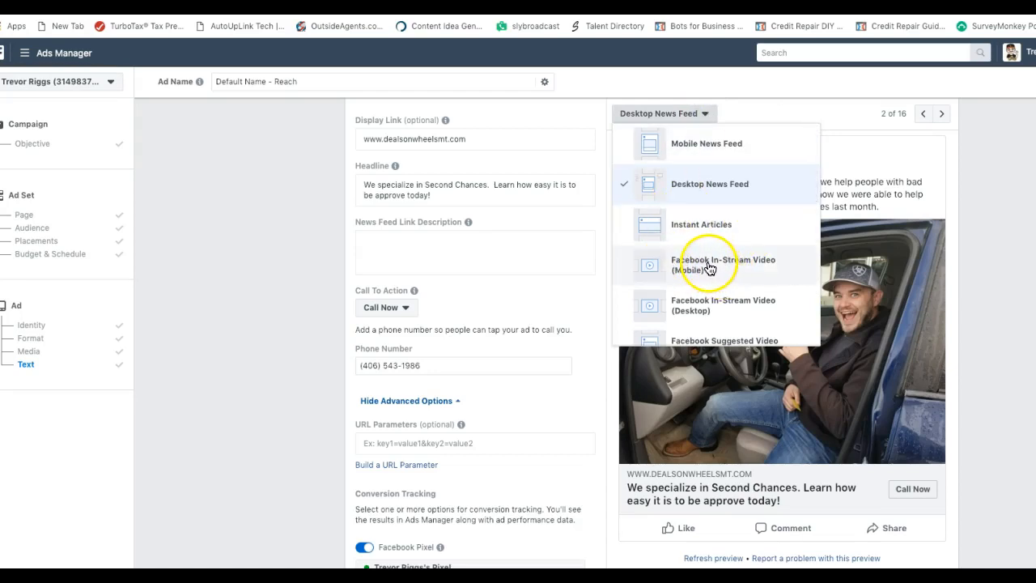
{"action": "scroll", "coordinate": [706, 267], "scroll_direction": "down", "scroll_amount": 1}
{"action": "scroll", "coordinate": [708, 265], "scroll_direction": "down", "scroll_amount": 2}
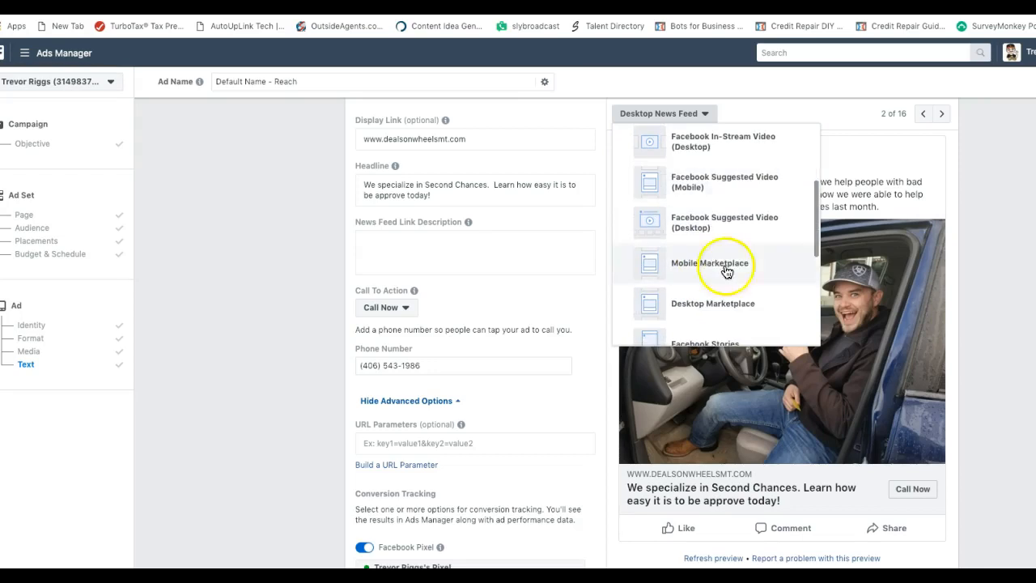
{"action": "left_click", "coordinate": [708, 266]}
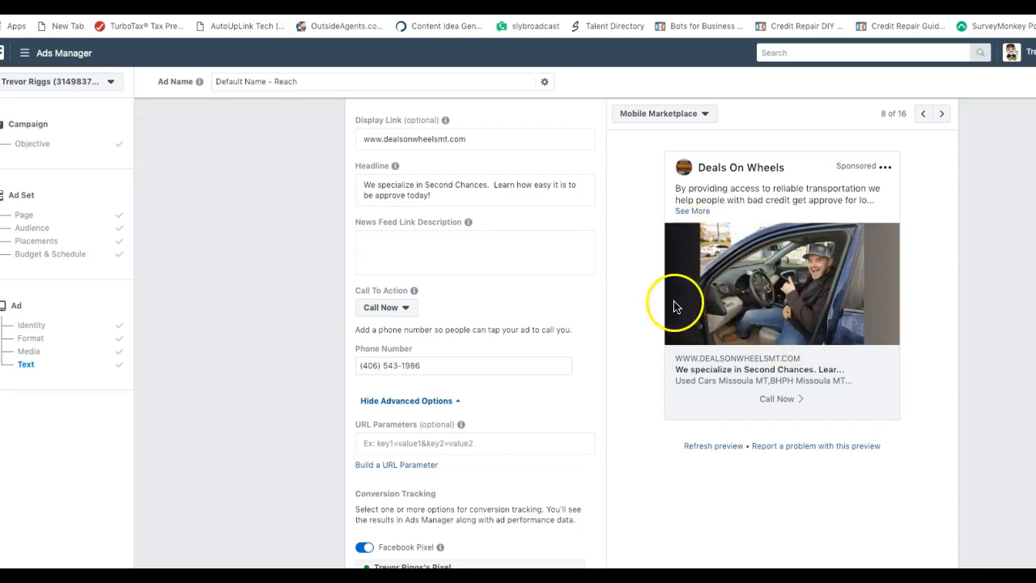
{"action": "scroll", "coordinate": [594, 293], "scroll_direction": "up", "scroll_amount": 4}
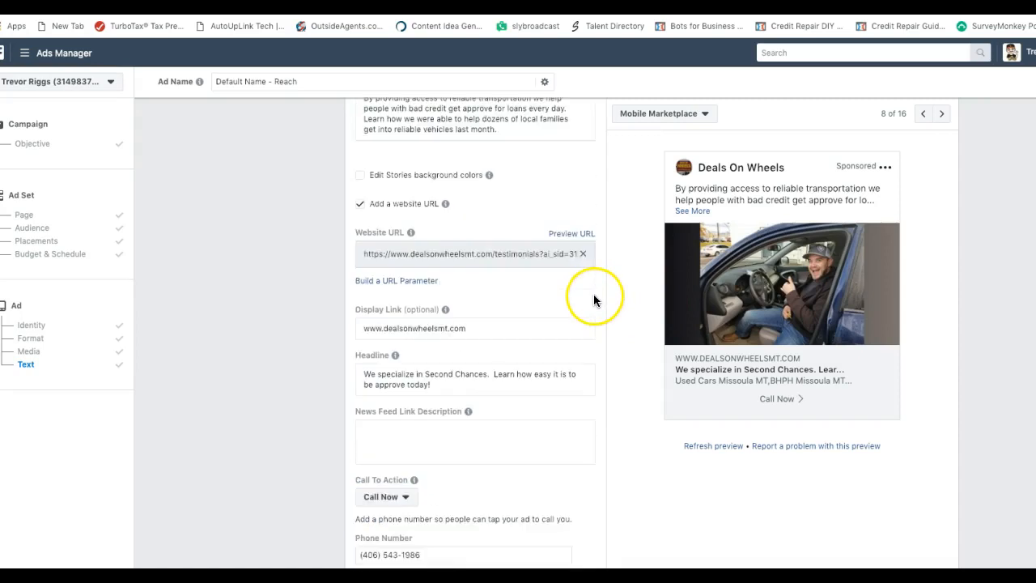
{"action": "scroll", "coordinate": [603, 292], "scroll_direction": "up", "scroll_amount": 3}
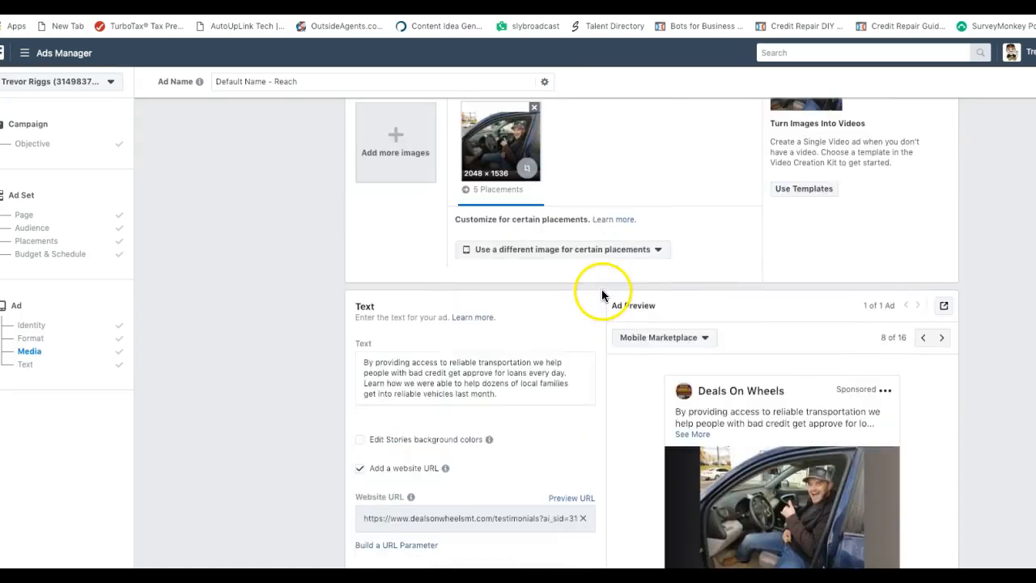
{"action": "scroll", "coordinate": [604, 293], "scroll_direction": "up", "scroll_amount": 1}
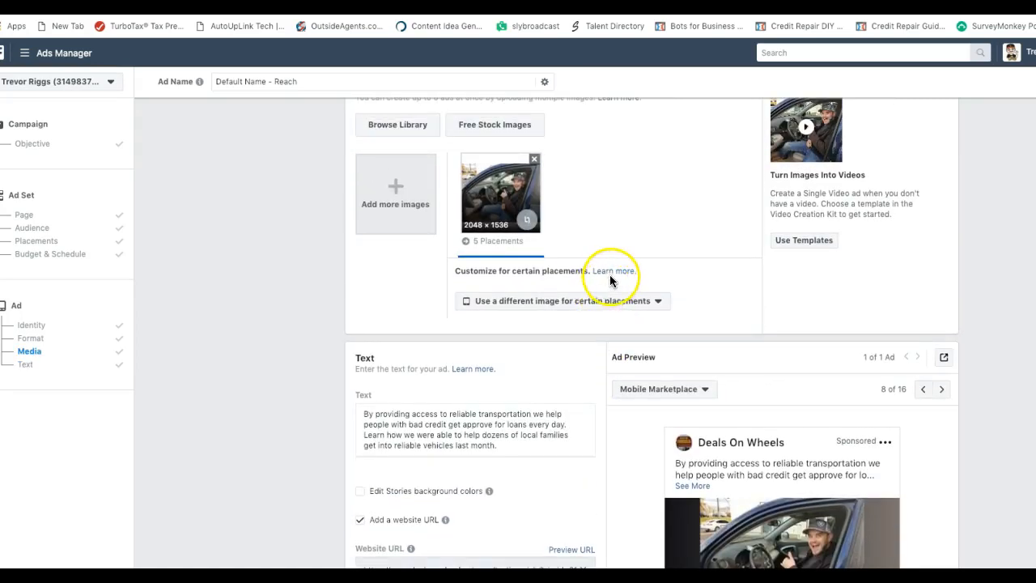
{"action": "scroll", "coordinate": [610, 279], "scroll_direction": "up", "scroll_amount": 4}
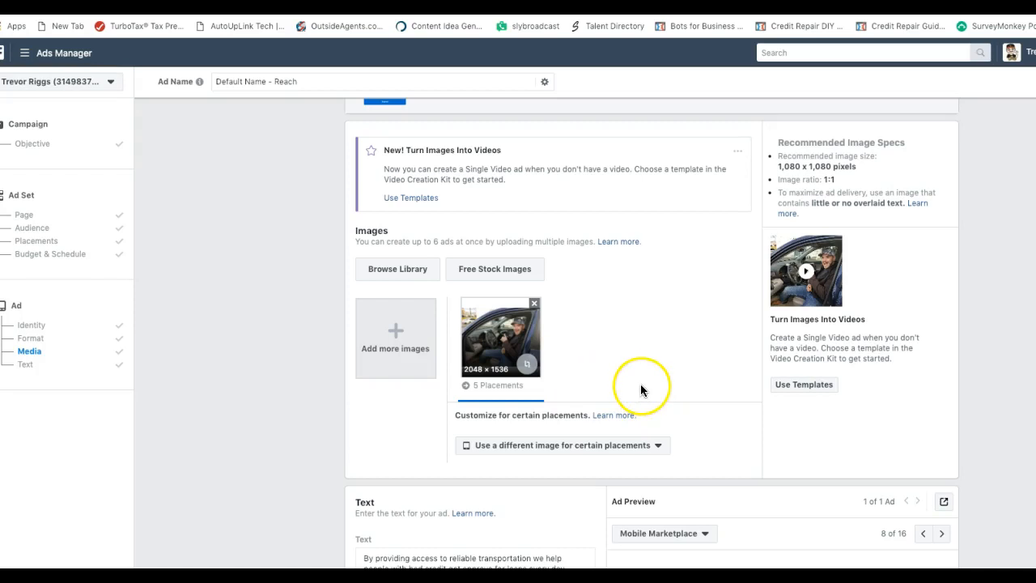
{"action": "scroll", "coordinate": [640, 390], "scroll_direction": "up", "scroll_amount": 5}
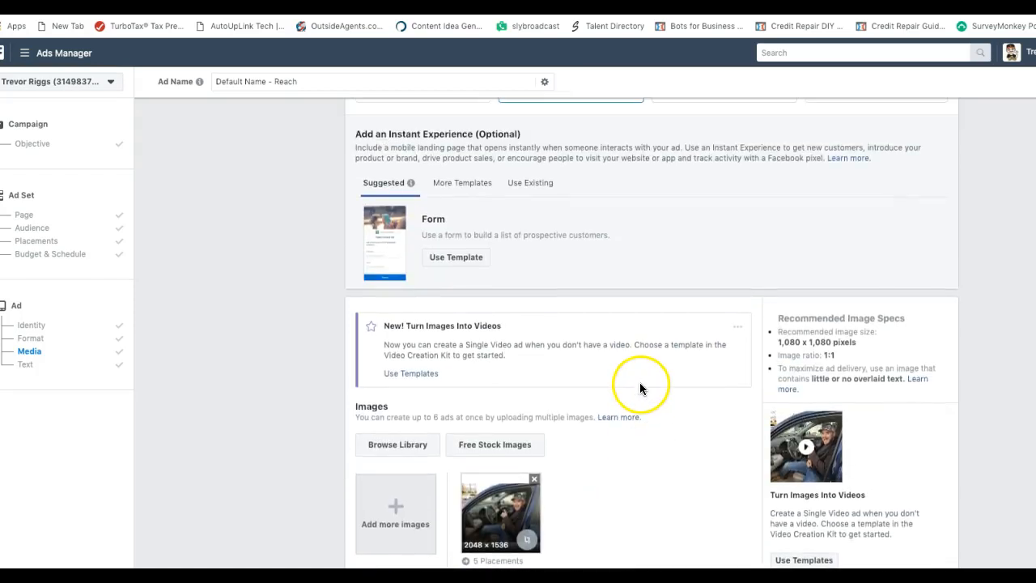
{"action": "scroll", "coordinate": [640, 382], "scroll_direction": "up", "scroll_amount": 2}
{"action": "scroll", "coordinate": [639, 378], "scroll_direction": "up", "scroll_amount": 2}
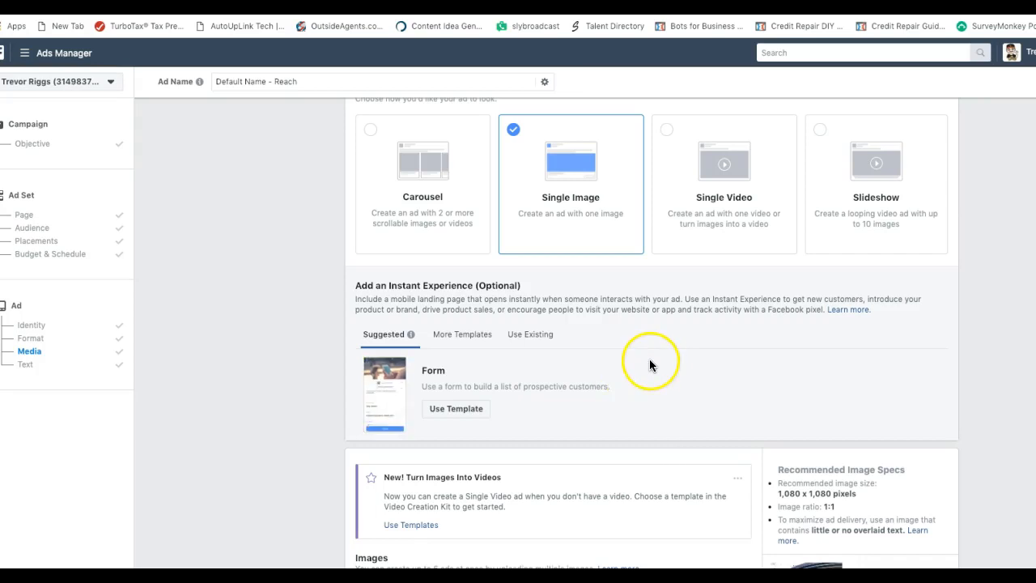
{"action": "scroll", "coordinate": [647, 362], "scroll_direction": "up", "scroll_amount": 1}
{"action": "scroll", "coordinate": [647, 363], "scroll_direction": "down", "scroll_amount": 6}
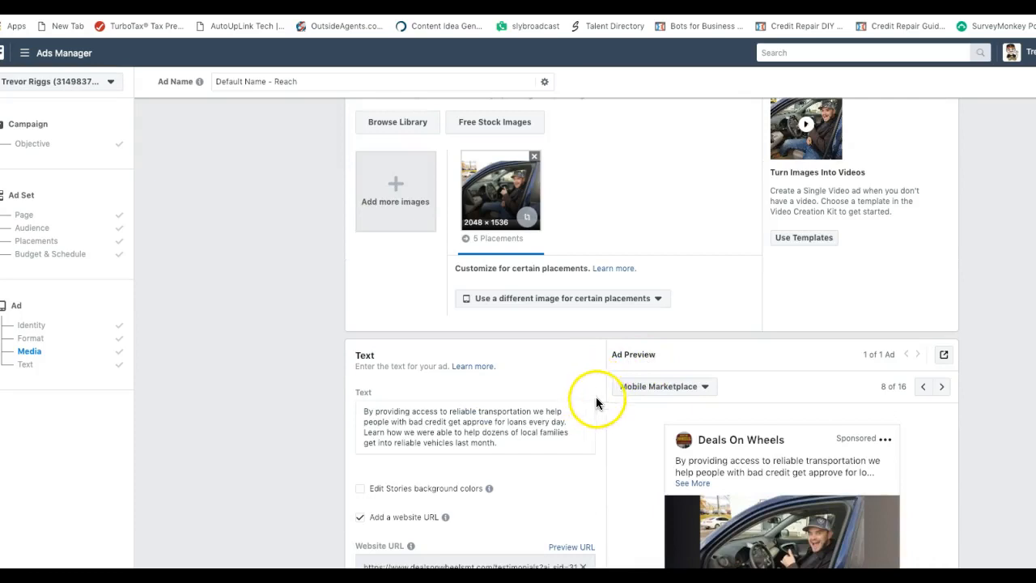
{"action": "scroll", "coordinate": [601, 388], "scroll_direction": "down", "scroll_amount": 2}
{"action": "scroll", "coordinate": [599, 393], "scroll_direction": "down", "scroll_amount": 5}
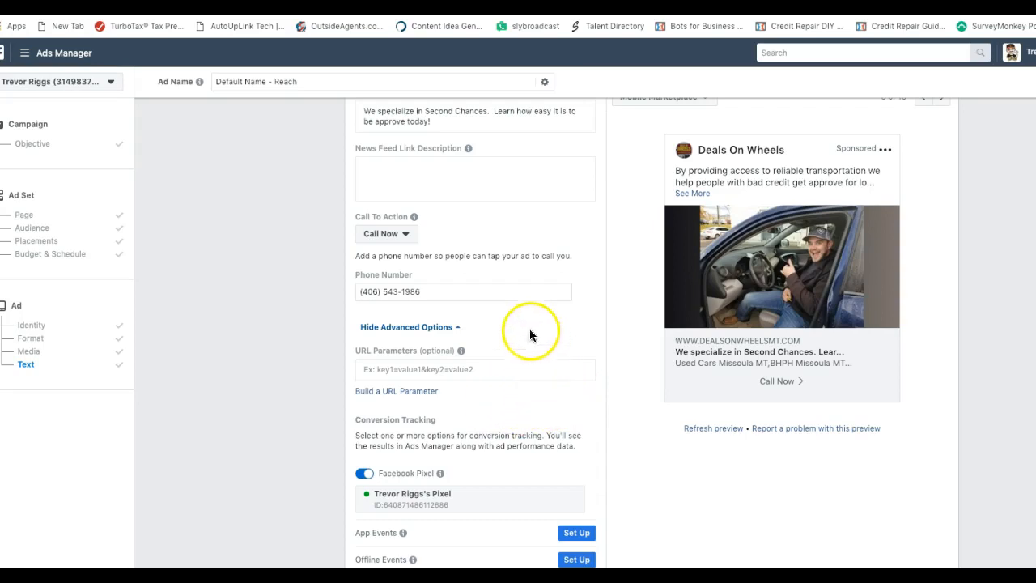
{"action": "left_click", "coordinate": [409, 236]}
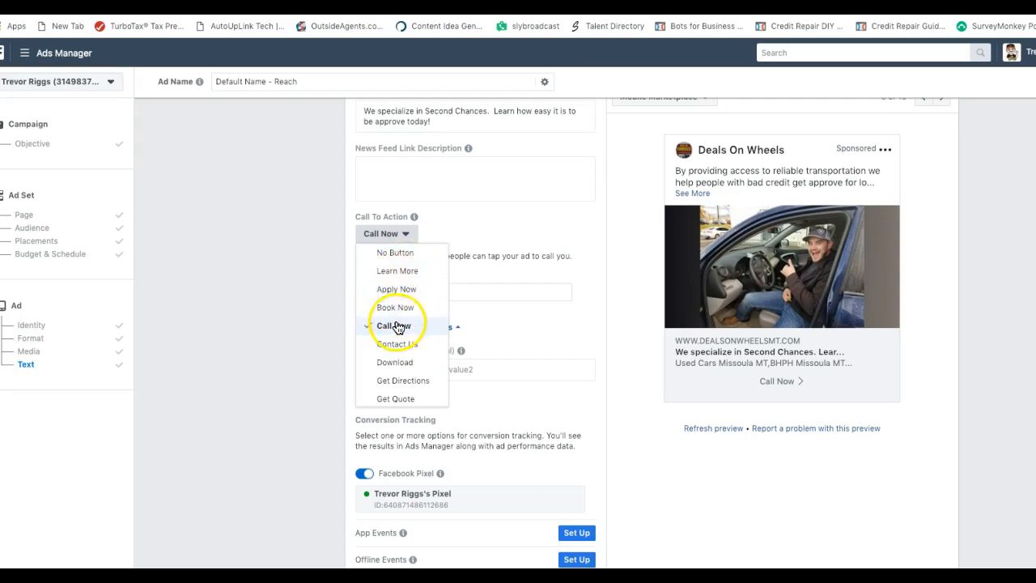
{"action": "left_click", "coordinate": [398, 381]}
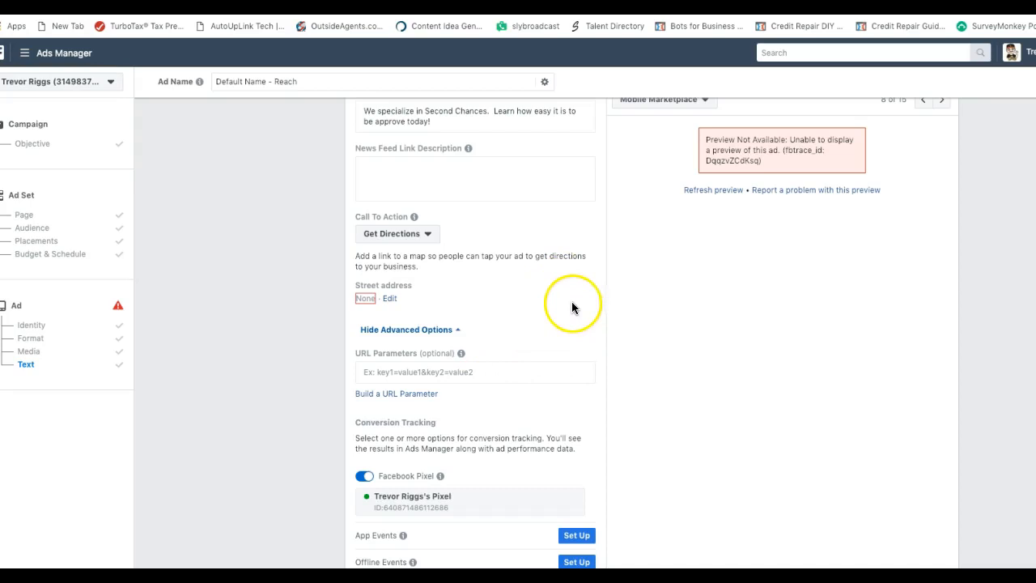
{"action": "scroll", "coordinate": [482, 404], "scroll_direction": "down", "scroll_amount": 1}
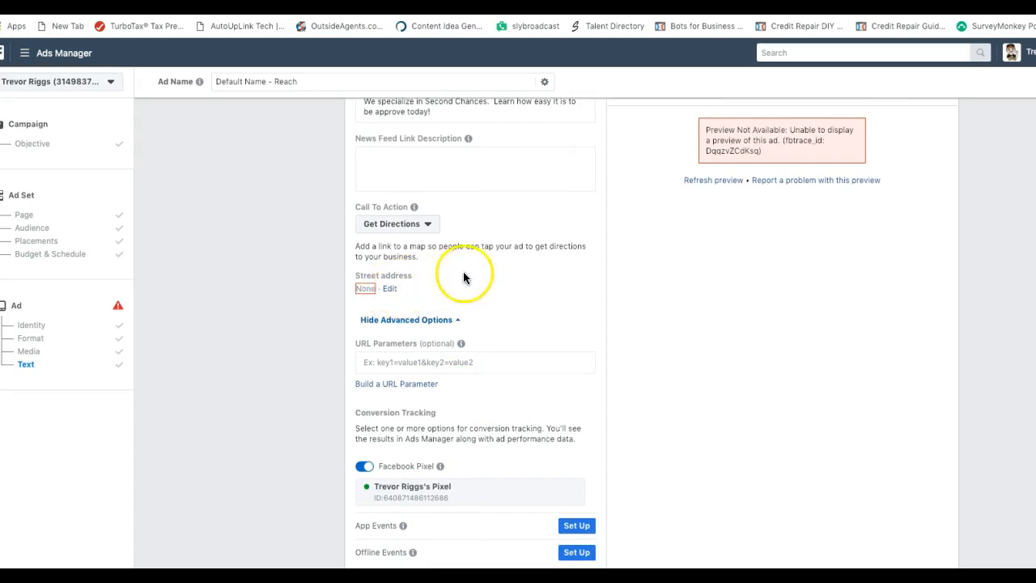
{"action": "left_click", "coordinate": [428, 226]}
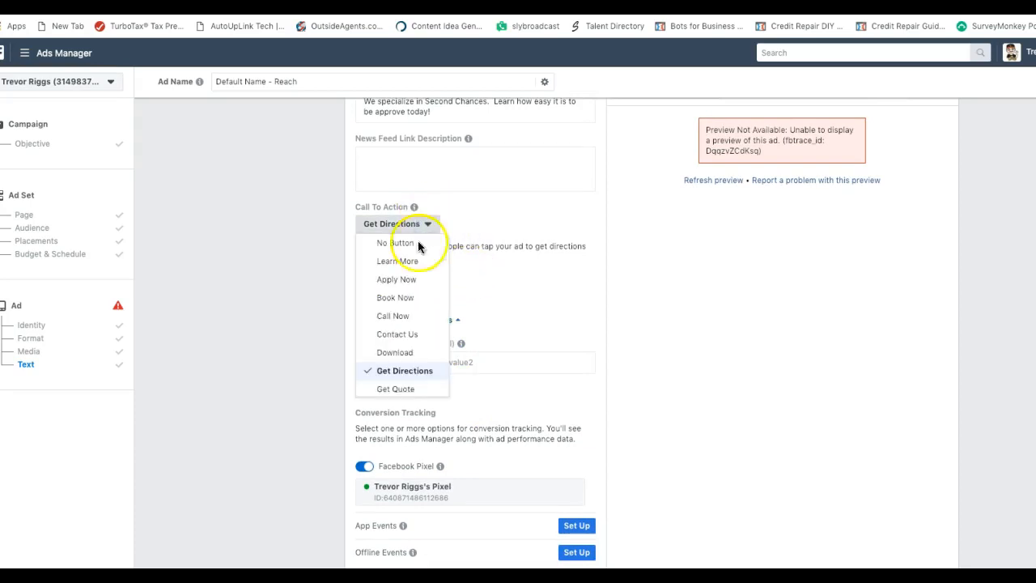
{"action": "left_click", "coordinate": [405, 316]}
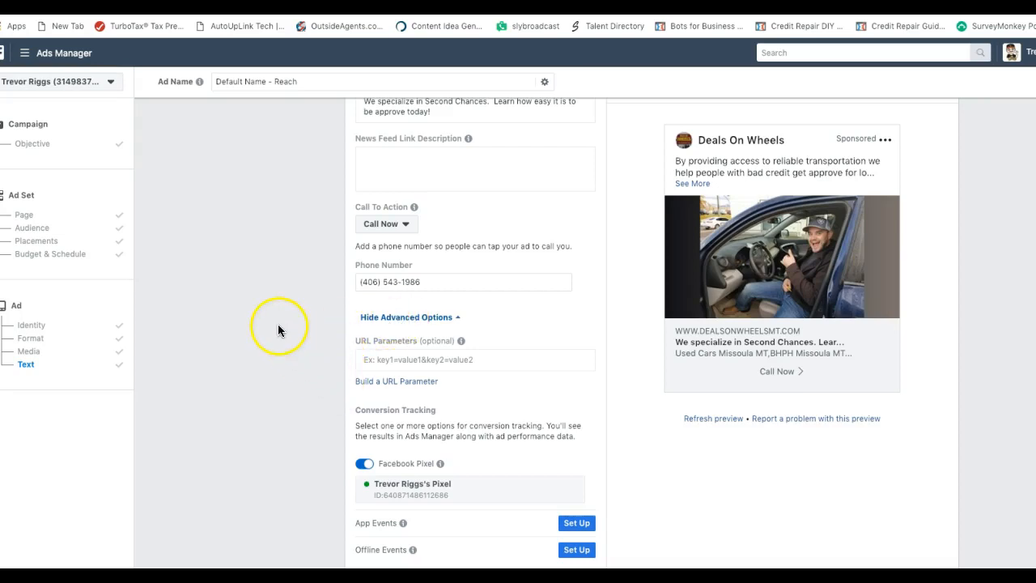
Switch the ad preview to the Mobile News Feed placement (1 of 16)
{"action": "scroll", "coordinate": [278, 328], "scroll_direction": "up", "scroll_amount": 1}
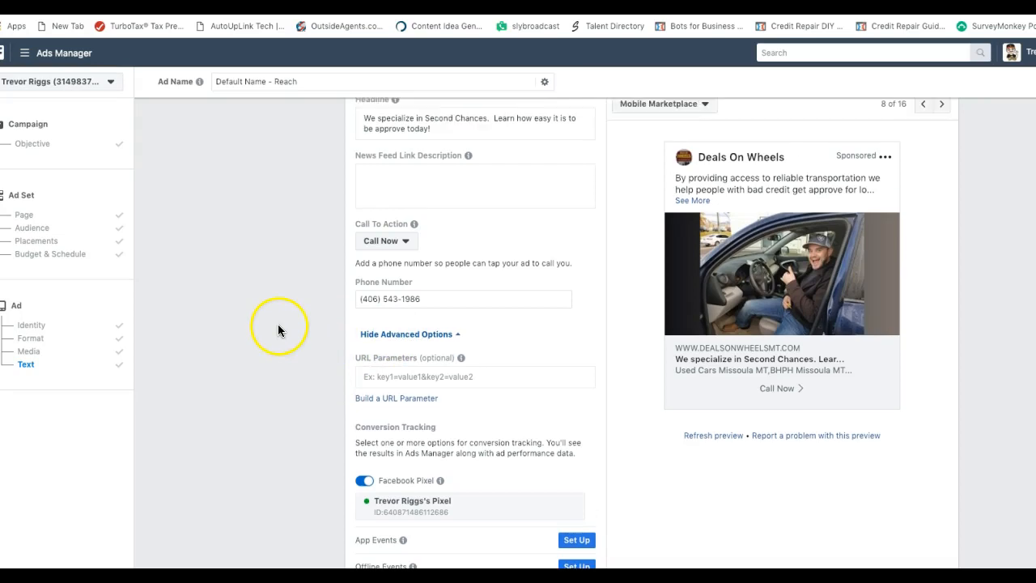
{"action": "scroll", "coordinate": [277, 324], "scroll_direction": "up", "scroll_amount": 3}
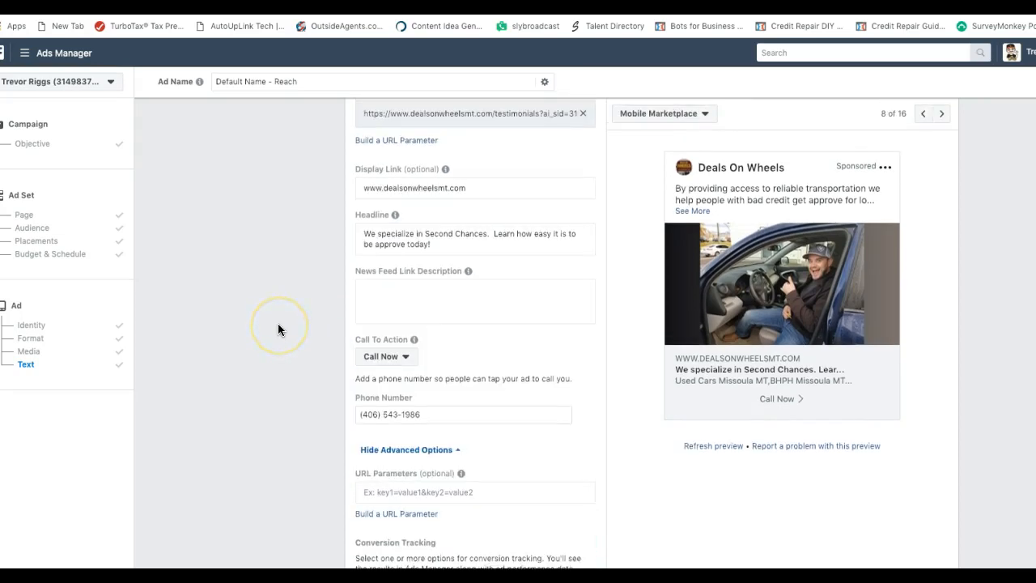
{"action": "scroll", "coordinate": [277, 322], "scroll_direction": "up", "scroll_amount": 4}
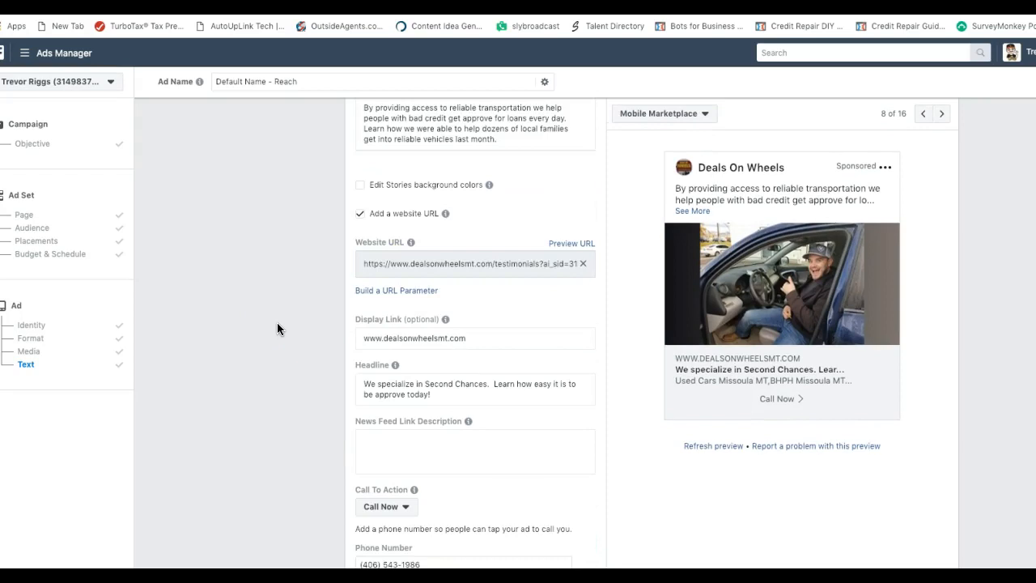
{"action": "scroll", "coordinate": [277, 328], "scroll_direction": "up", "scroll_amount": 1}
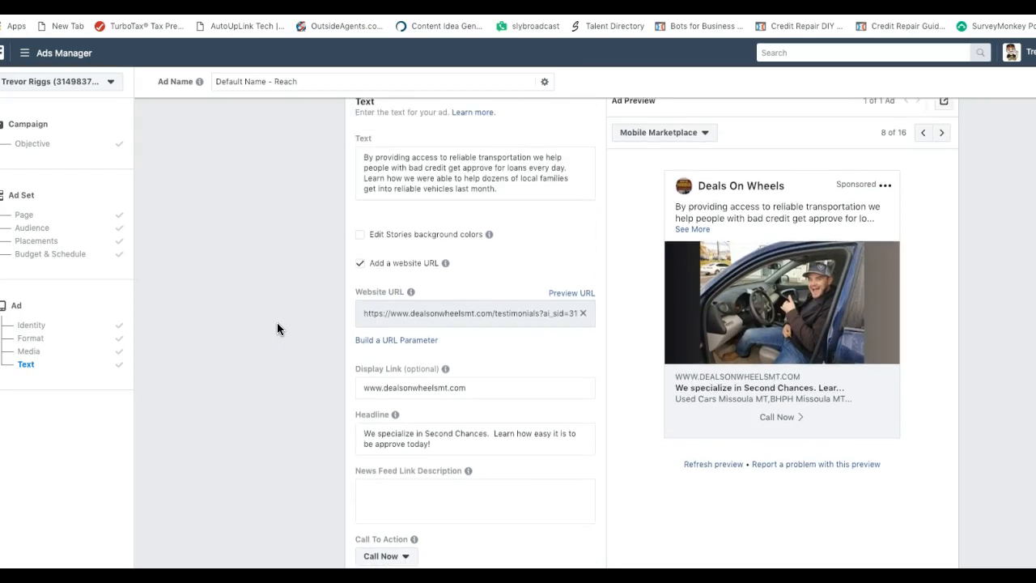
{"action": "left_click", "coordinate": [705, 132]}
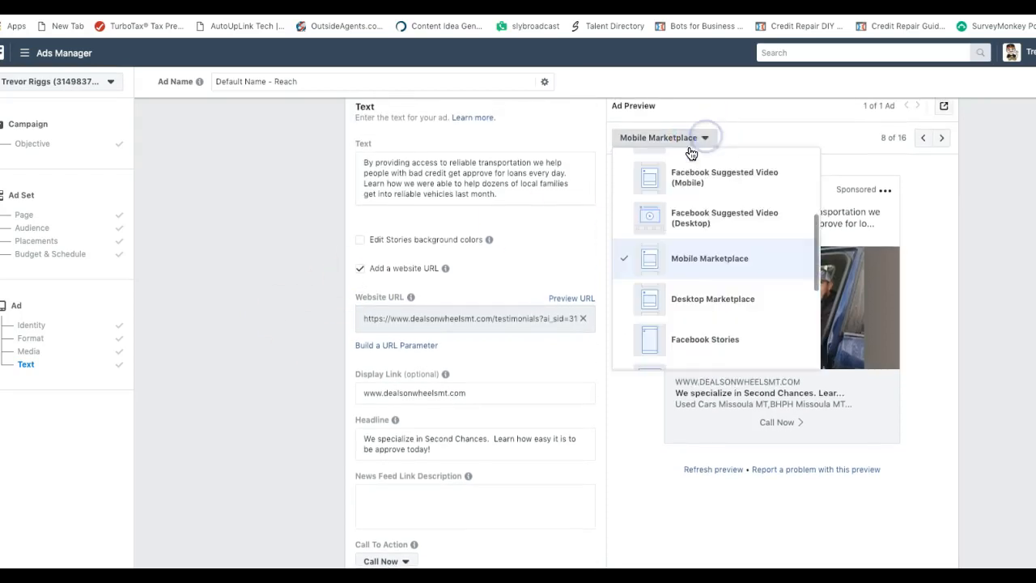
{"action": "scroll", "coordinate": [690, 183], "scroll_direction": "down", "scroll_amount": 4}
{"action": "scroll", "coordinate": [694, 181], "scroll_direction": "up", "scroll_amount": 4}
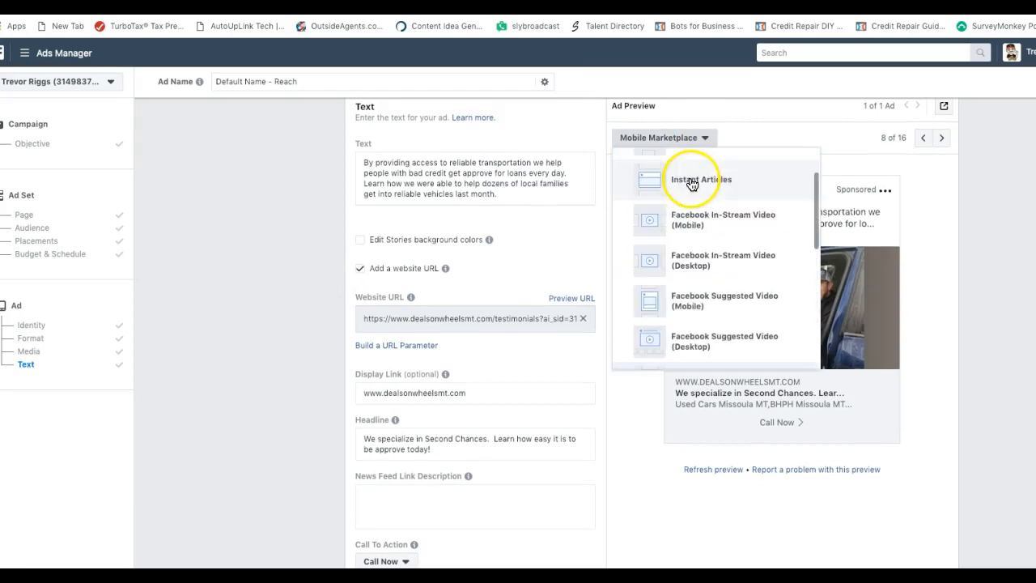
{"action": "left_click", "coordinate": [703, 173]}
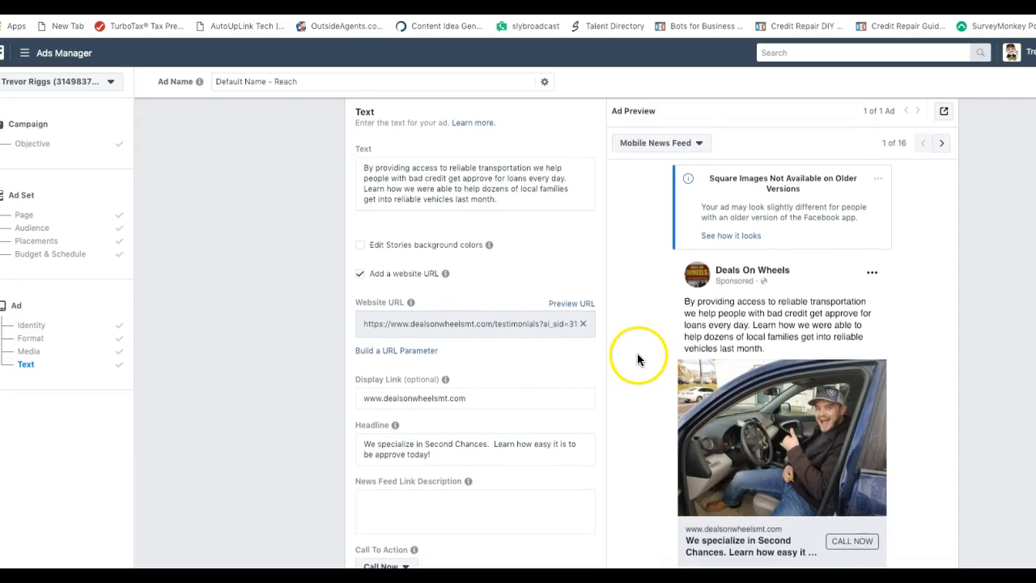
{"action": "scroll", "coordinate": [638, 357], "scroll_direction": "down", "scroll_amount": 3}
{"action": "scroll", "coordinate": [638, 358], "scroll_direction": "down", "scroll_amount": 1}
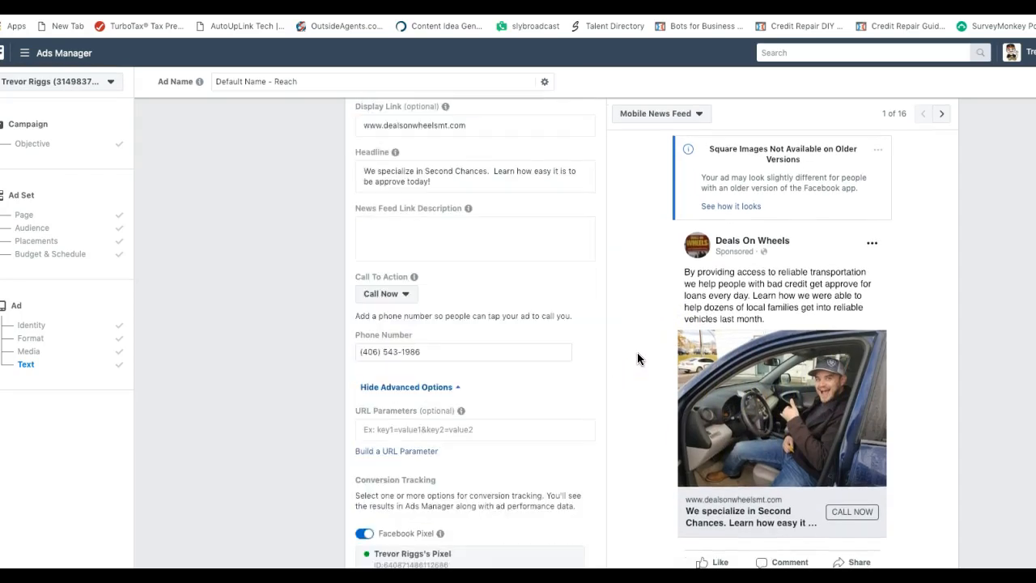
{"action": "scroll", "coordinate": [637, 357], "scroll_direction": "down", "scroll_amount": 2}
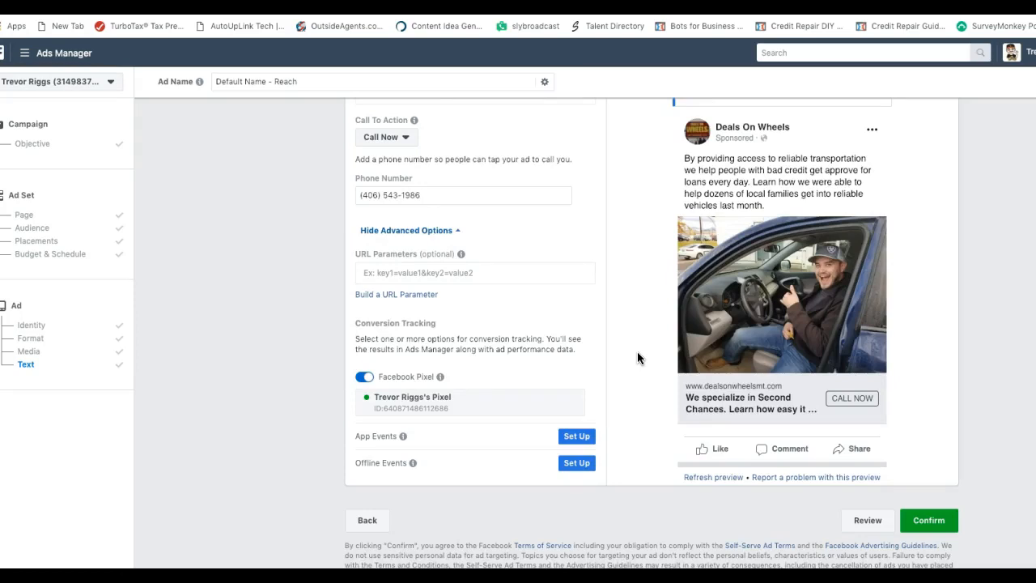